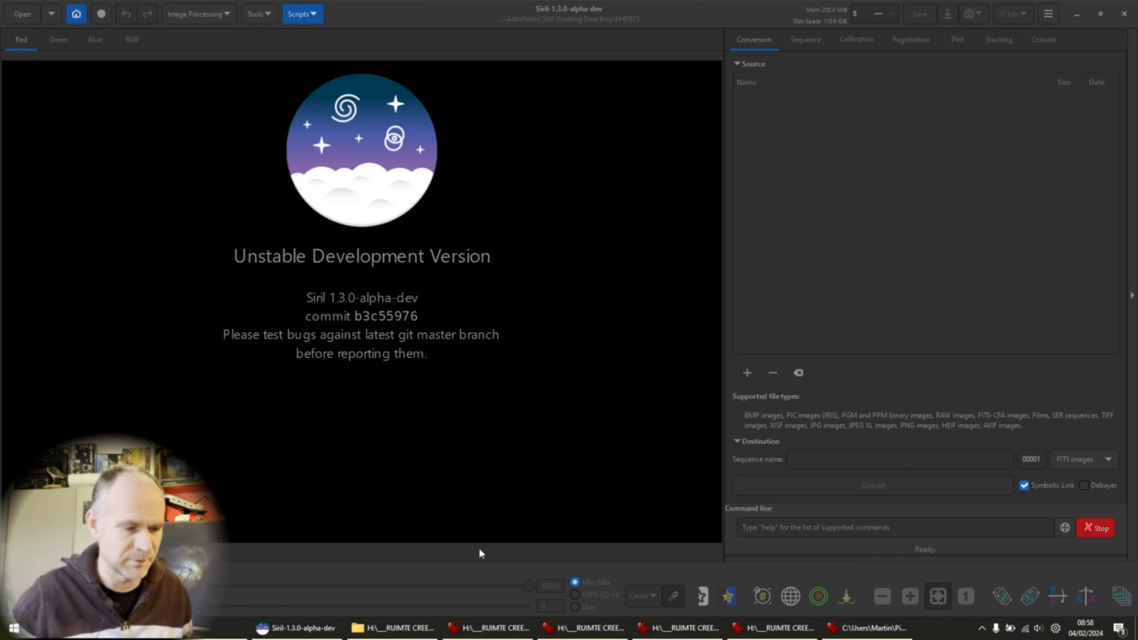
- Switch to IrfanView and review the Heart Nebula images, Soul Nebula, Soul and Heart stitch, and Witch Head stack
left_click(473, 630)
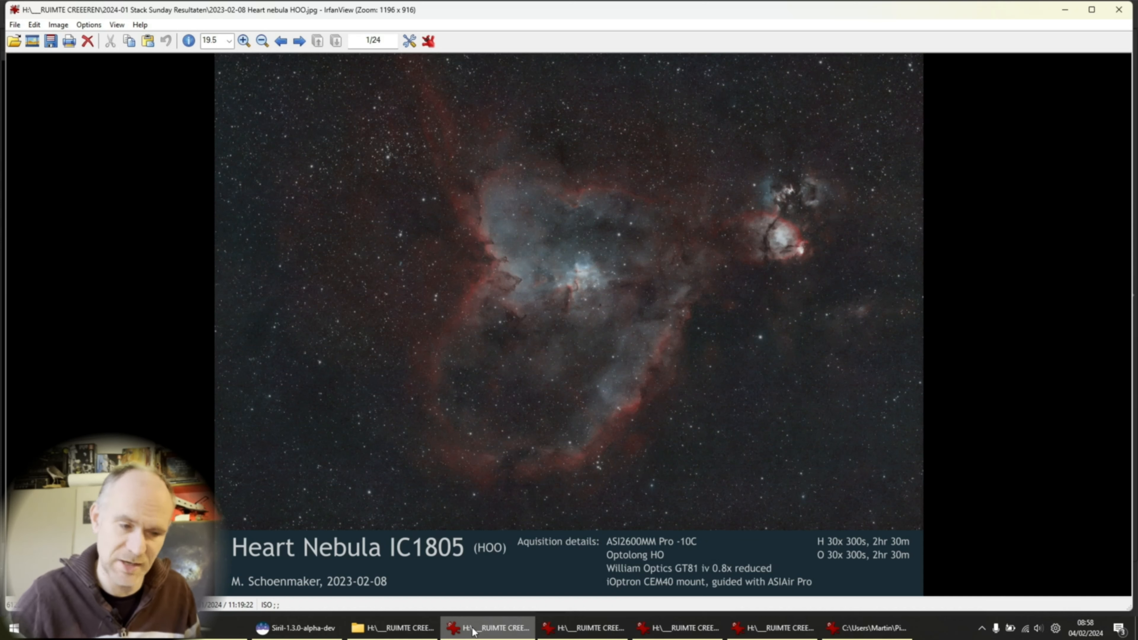
left_click(575, 628)
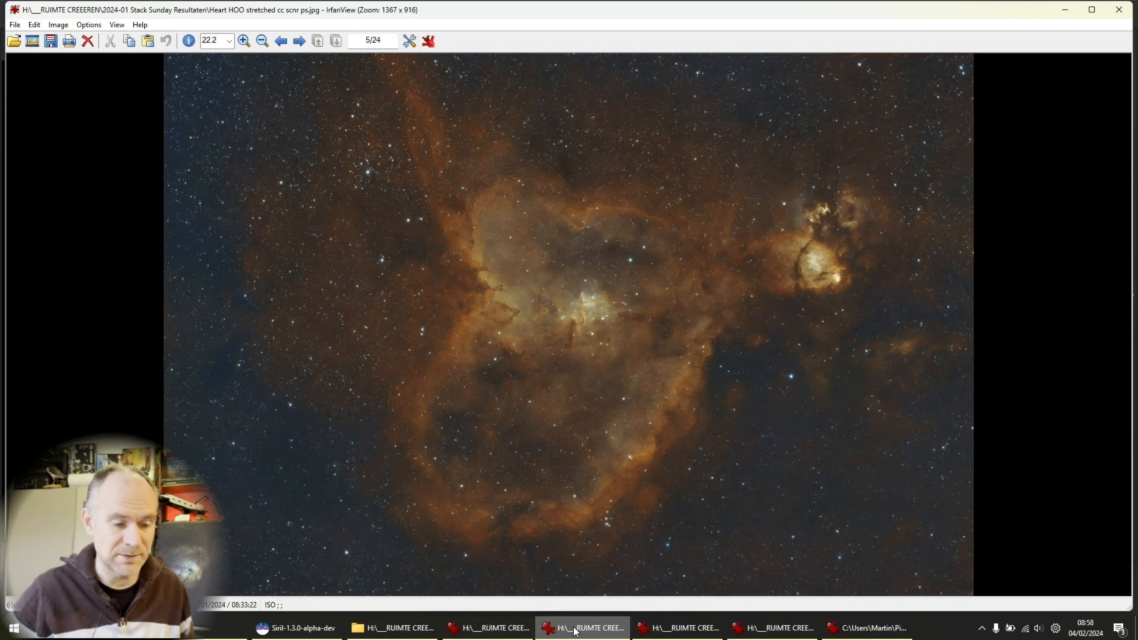
left_click(656, 632)
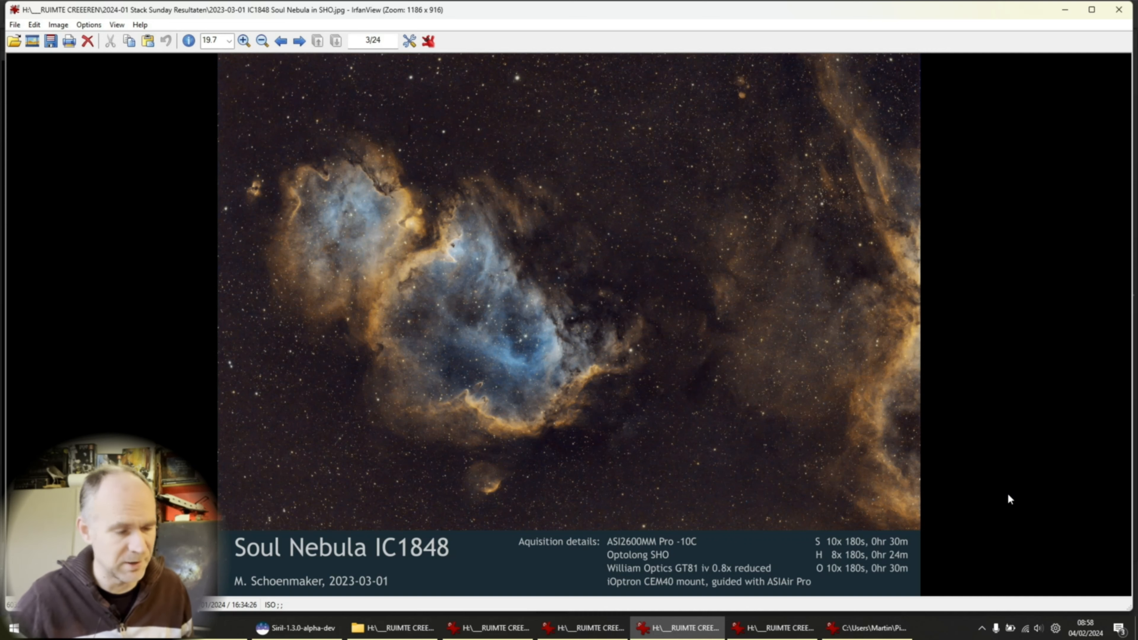
left_click(774, 636)
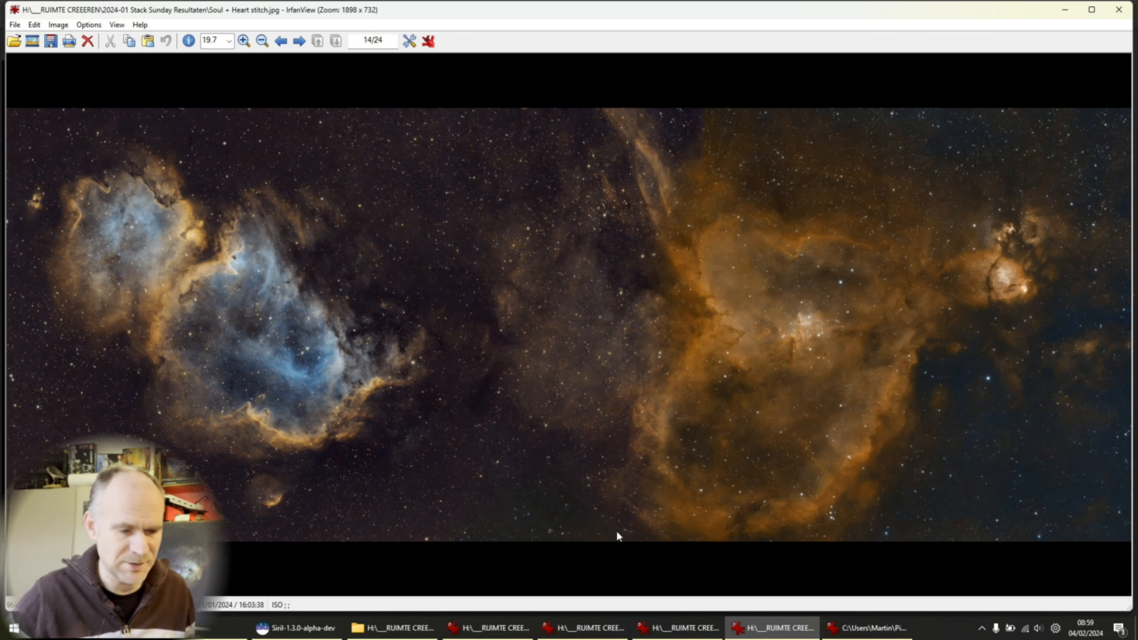
mouse_move(863, 635)
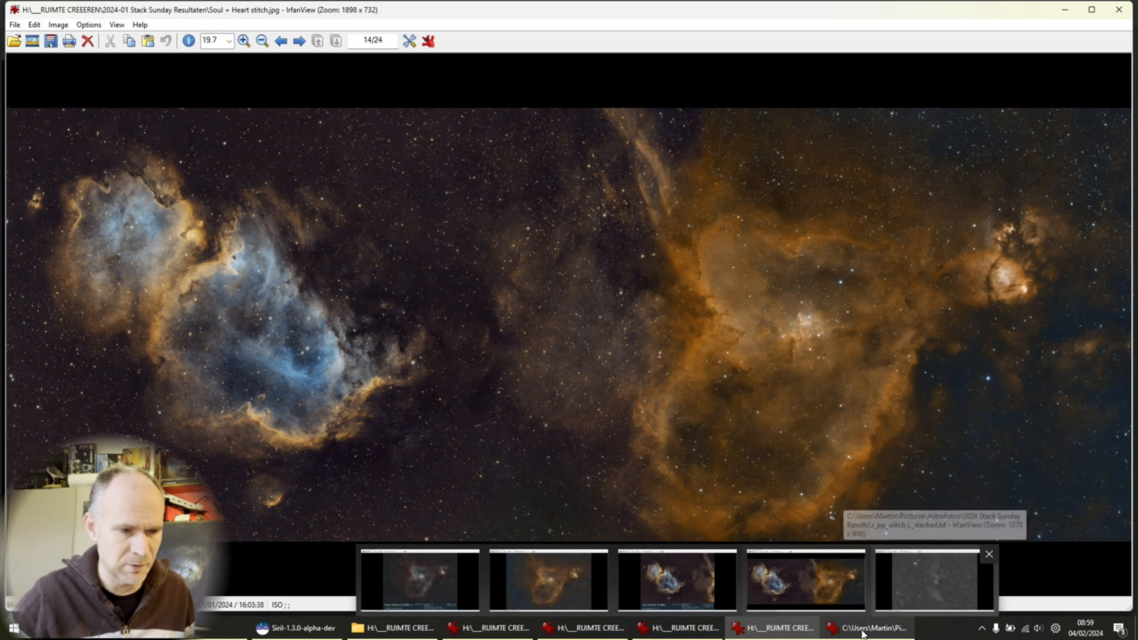
left_click(935, 579)
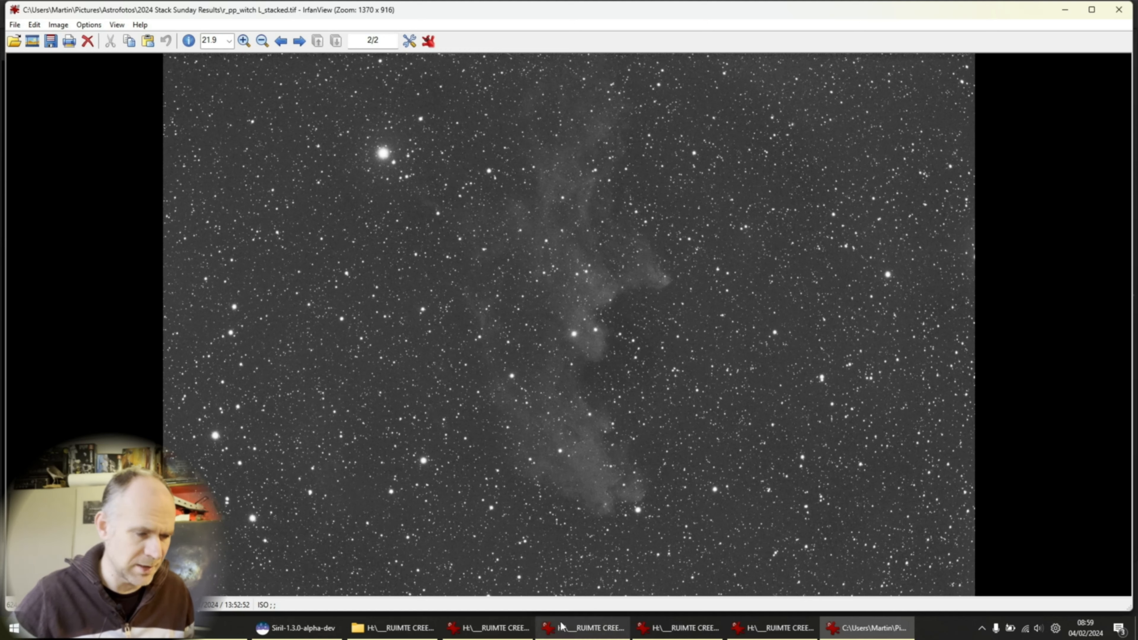
- Switch to File Explorer and browse the #DSO nebula folders, opening 2100mm EHD8 inside IC1318 Butterfly Nebula Sadr
left_click(393, 628)
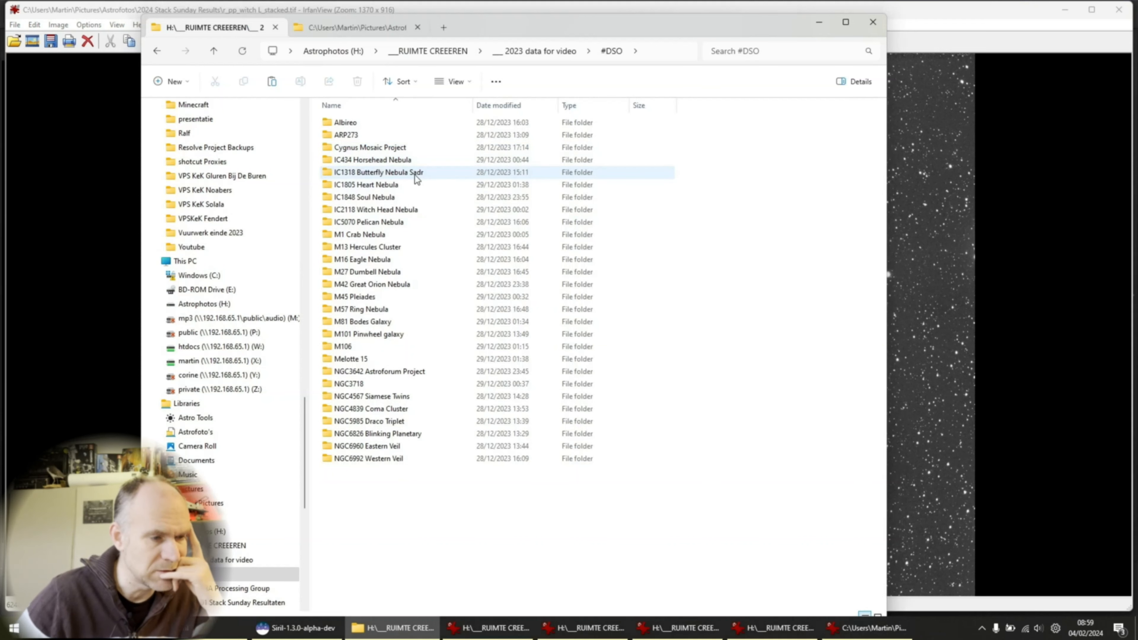
left_click(395, 188)
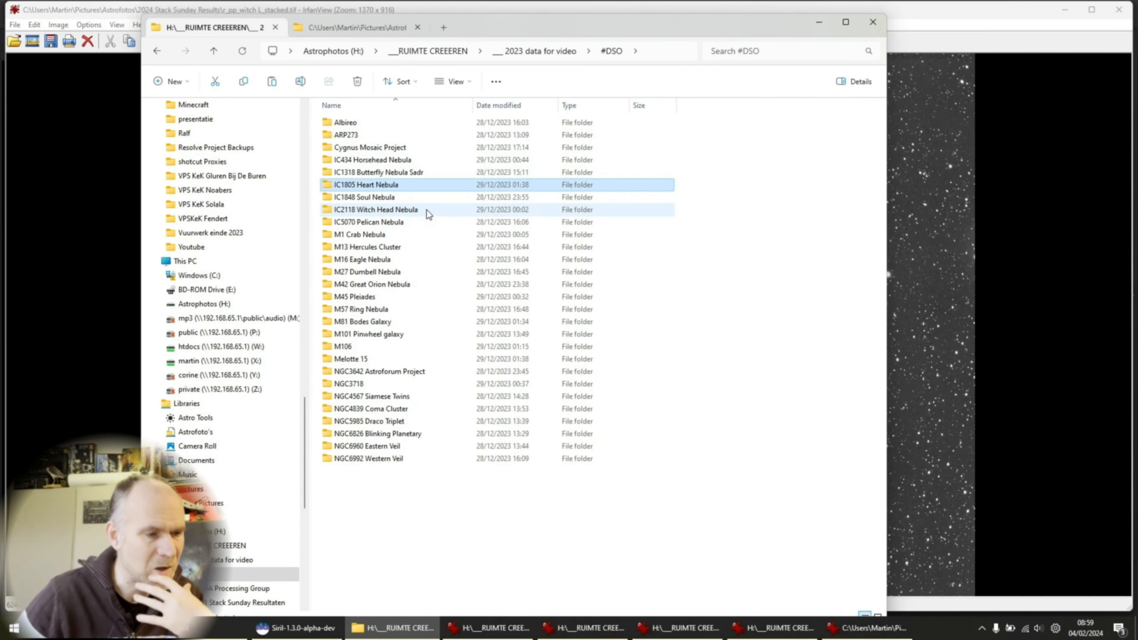
left_click(400, 197)
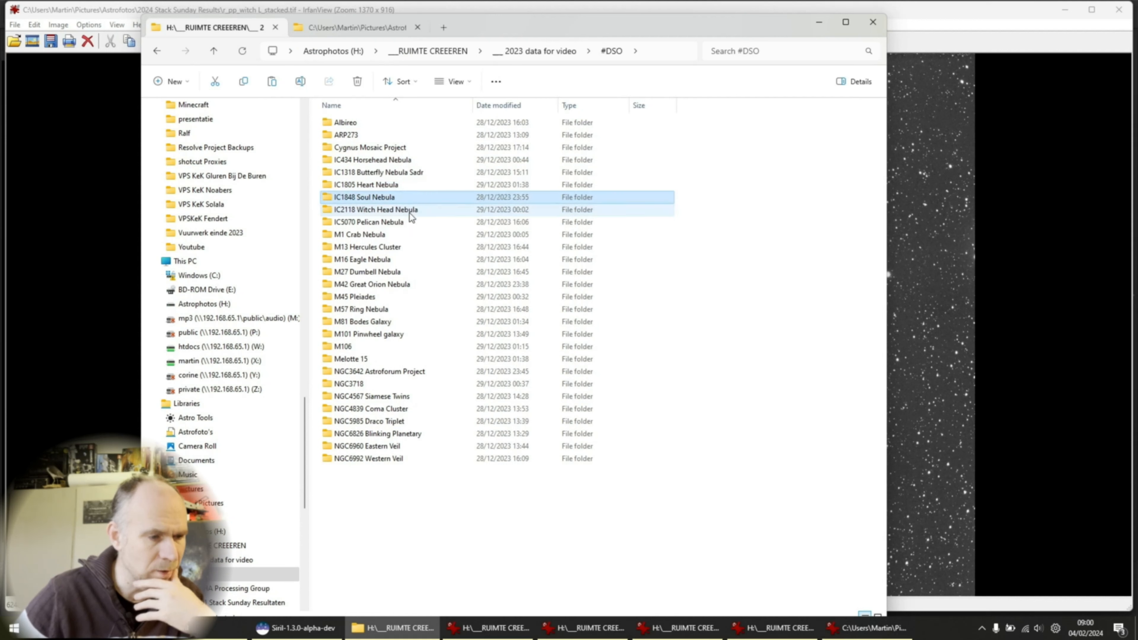
left_click(416, 210)
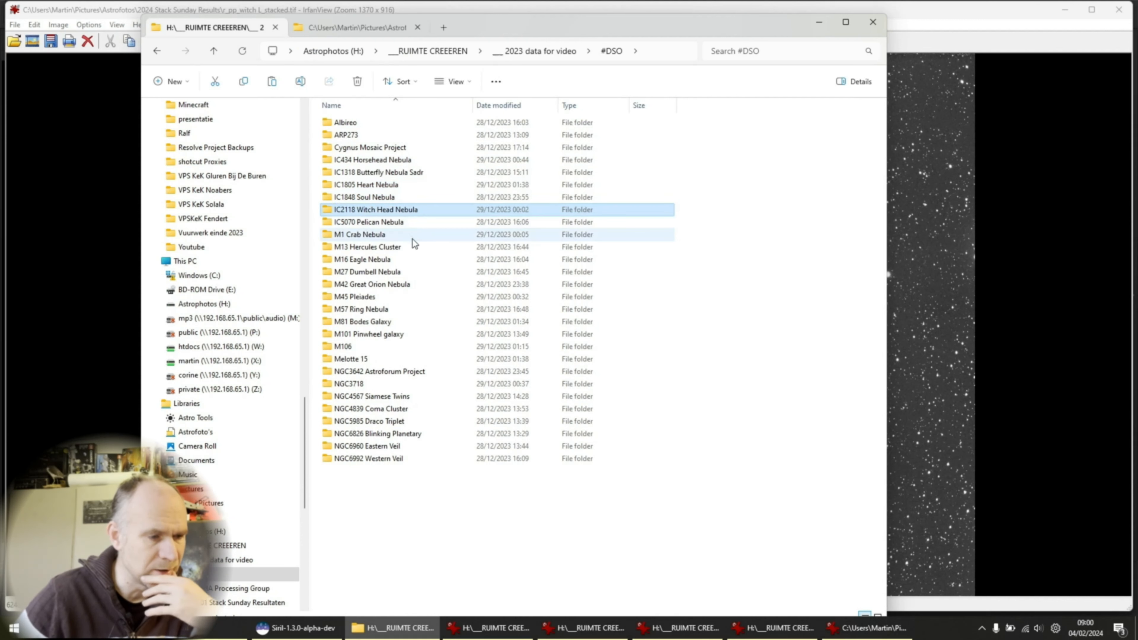
left_click(398, 174)
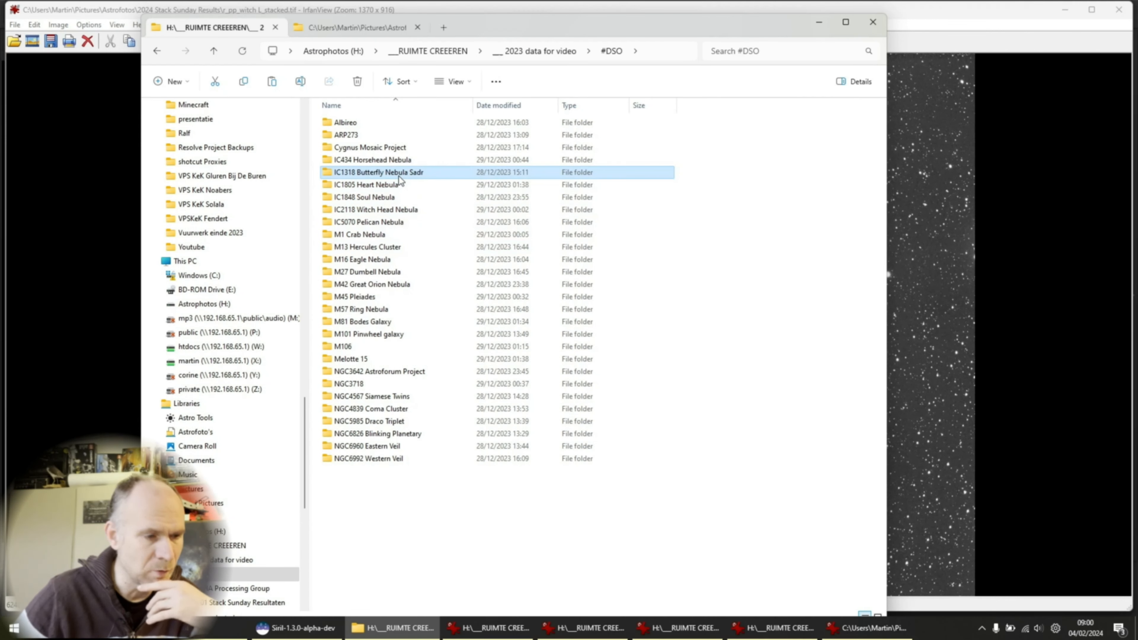
double_click(399, 176)
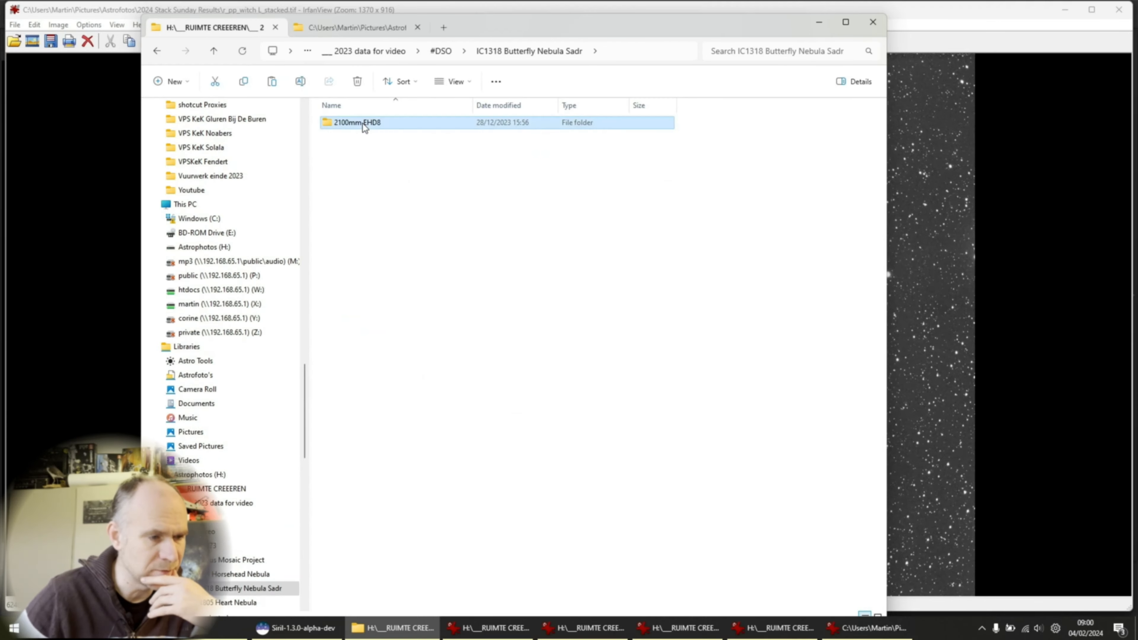
double_click(363, 123)
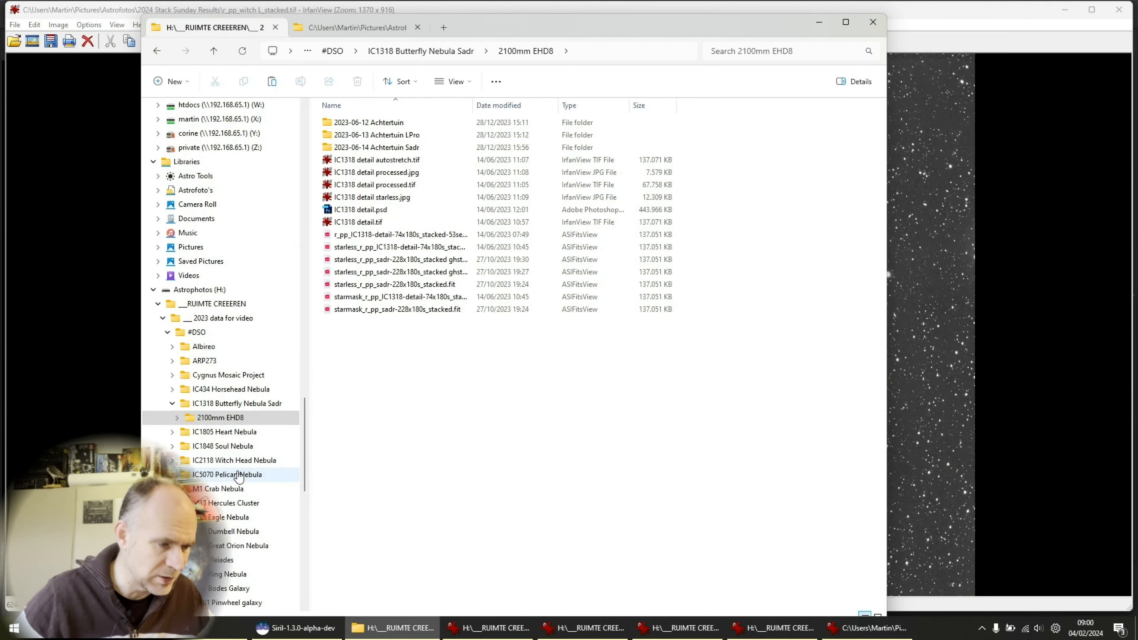
- View Pelican.tif from the IC5070 Pelican Nebula folder's 2100mm EHD8 subfolder, and open the M1 Crab Nebula folder
left_click(239, 475)
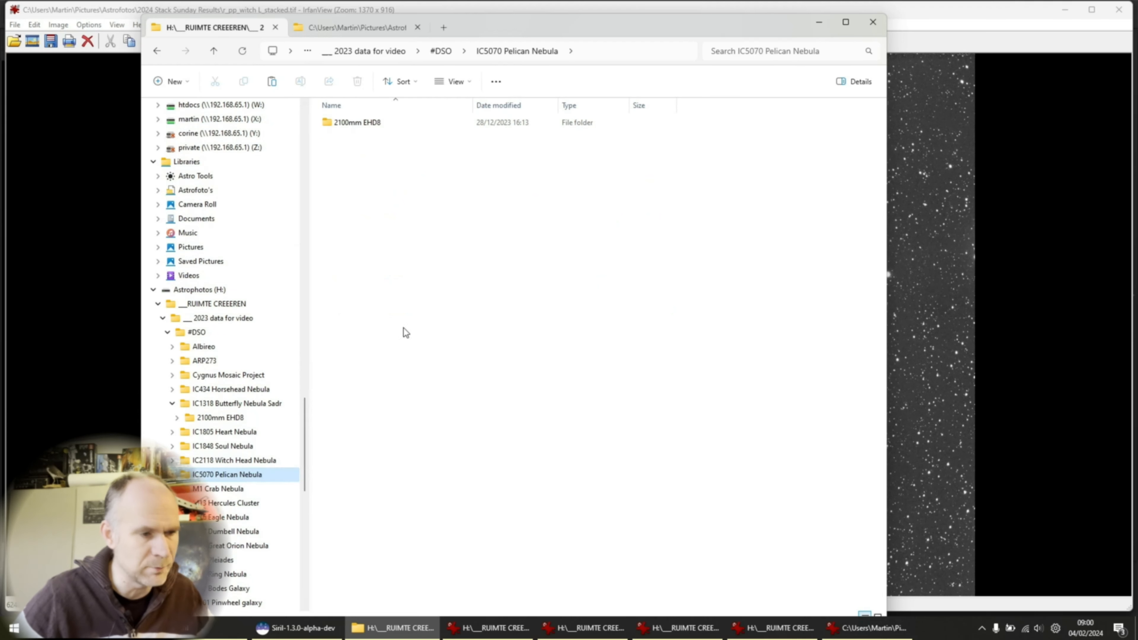
double_click(357, 122)
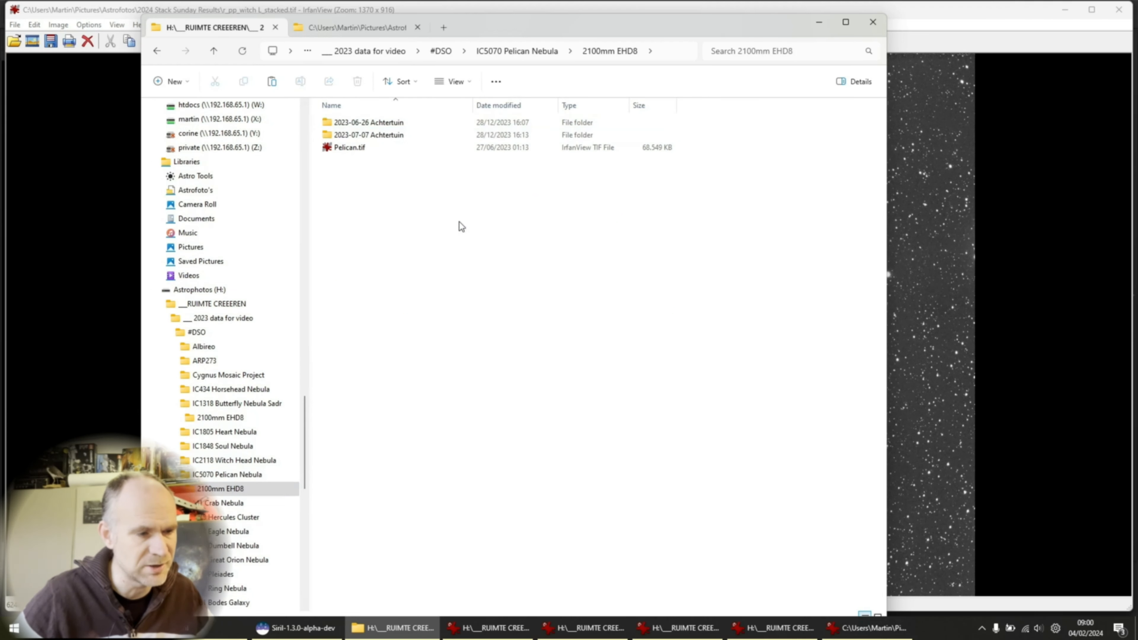
left_click(354, 152)
double_click(353, 151)
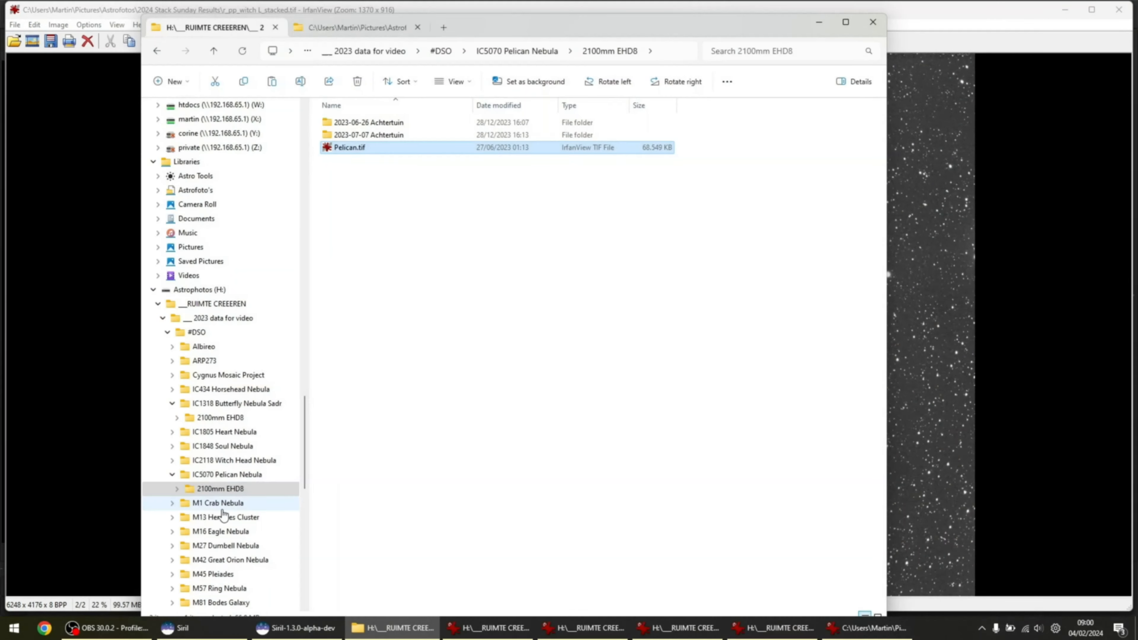
left_click(222, 505)
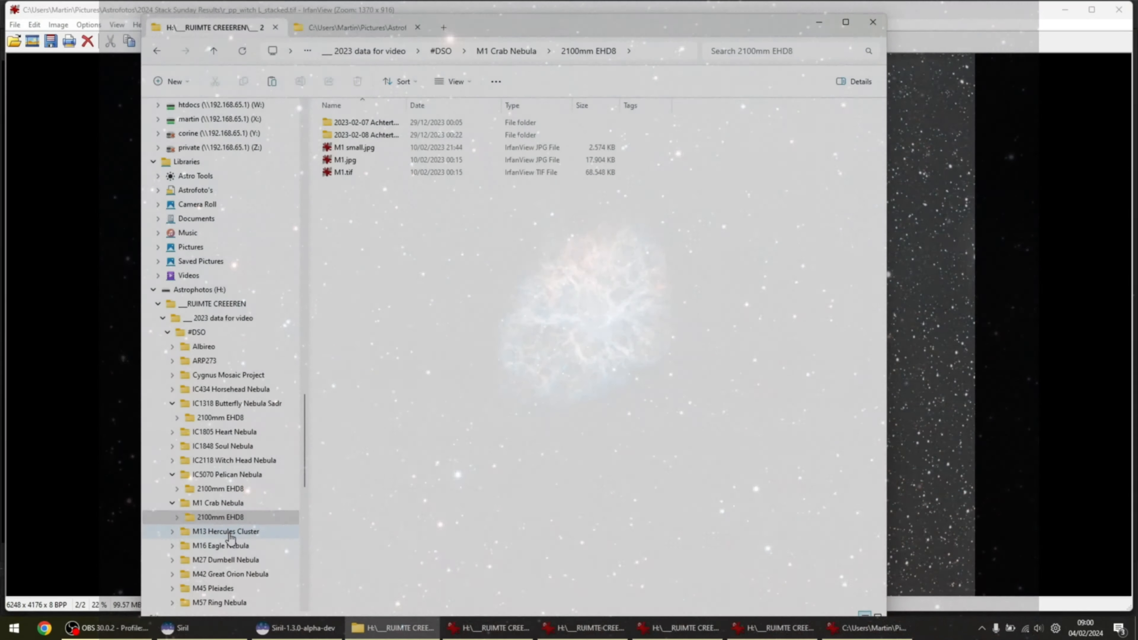
- Examine the M13 Hercules Cluster session folders 2023-05-18 Achtertuin (2100mm EHD8 prime) and 2023-09-07 Achtertuin (2230mm EHD925 prime)
left_click(230, 534)
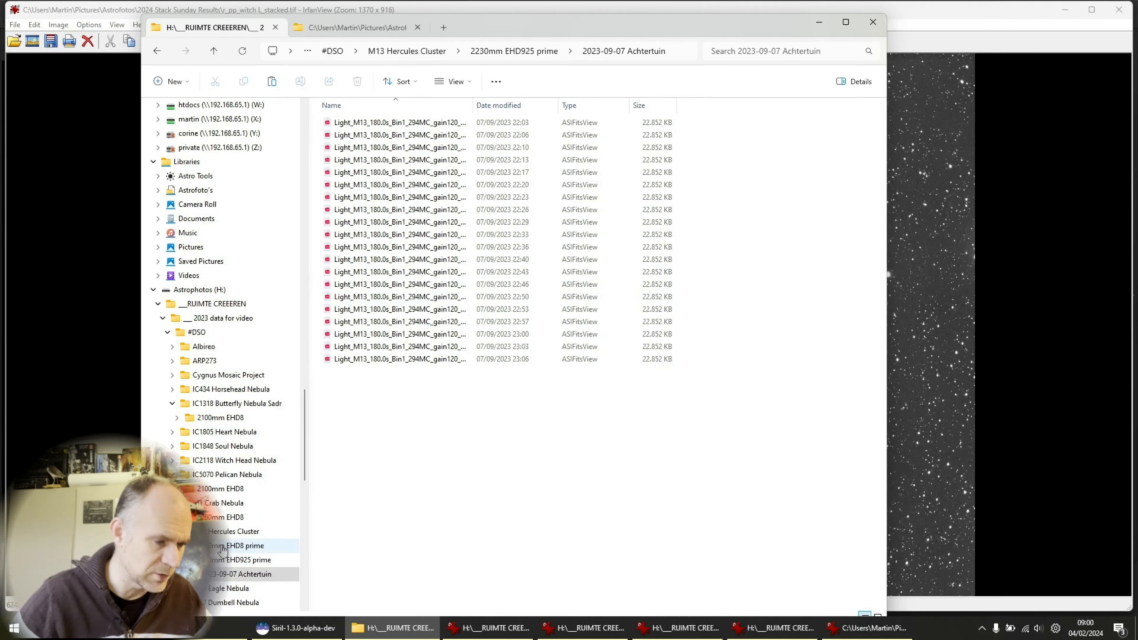
left_click(223, 549)
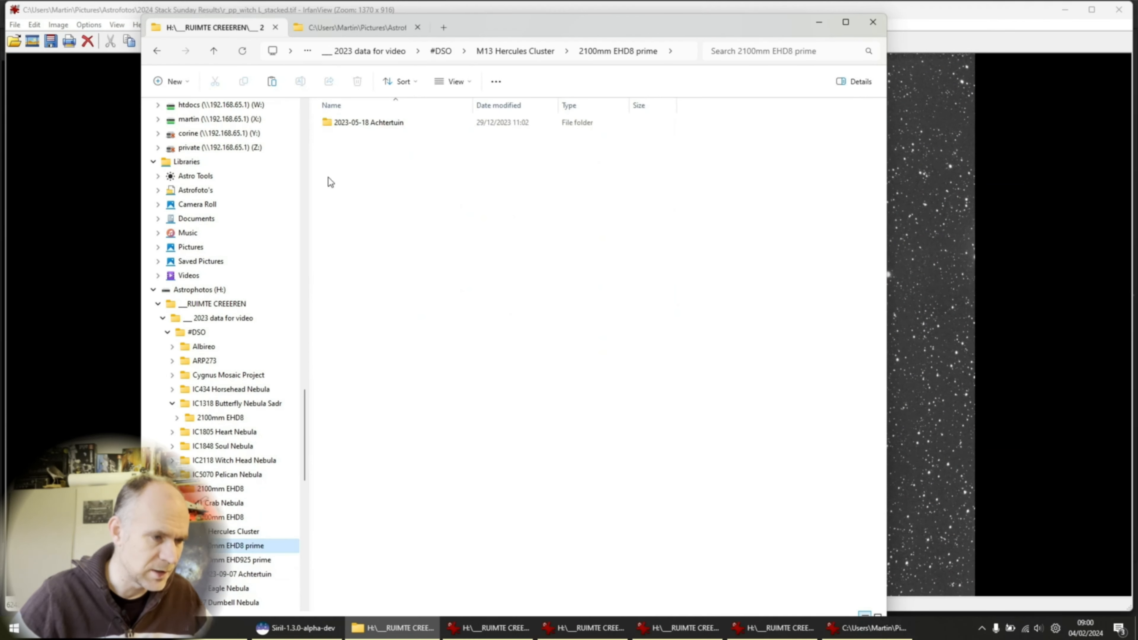
double_click(338, 125)
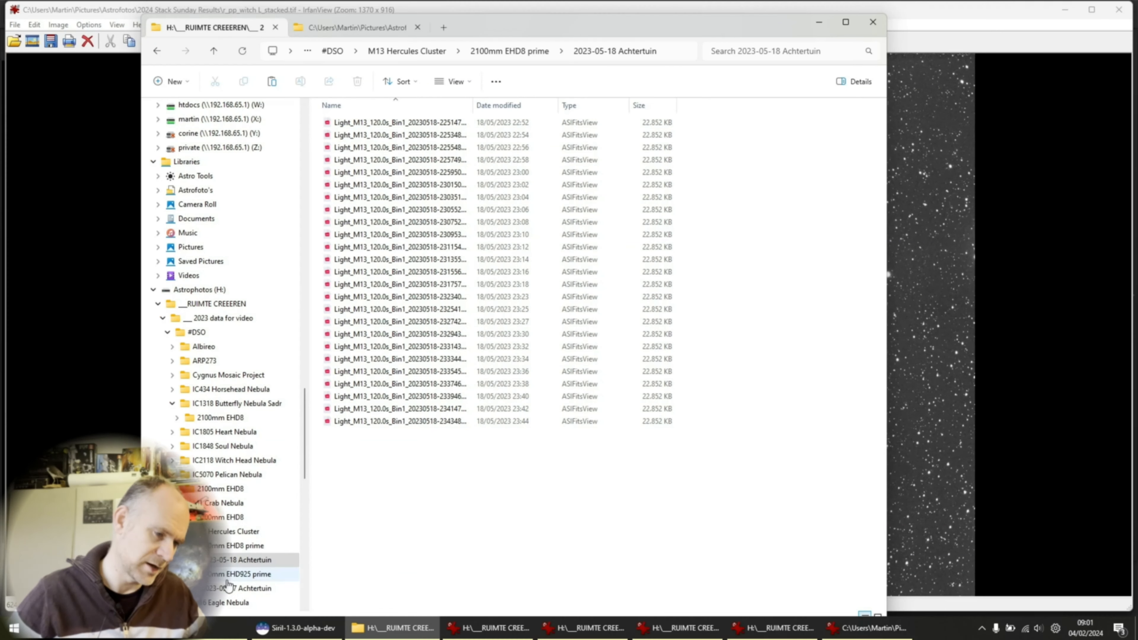
left_click(231, 548)
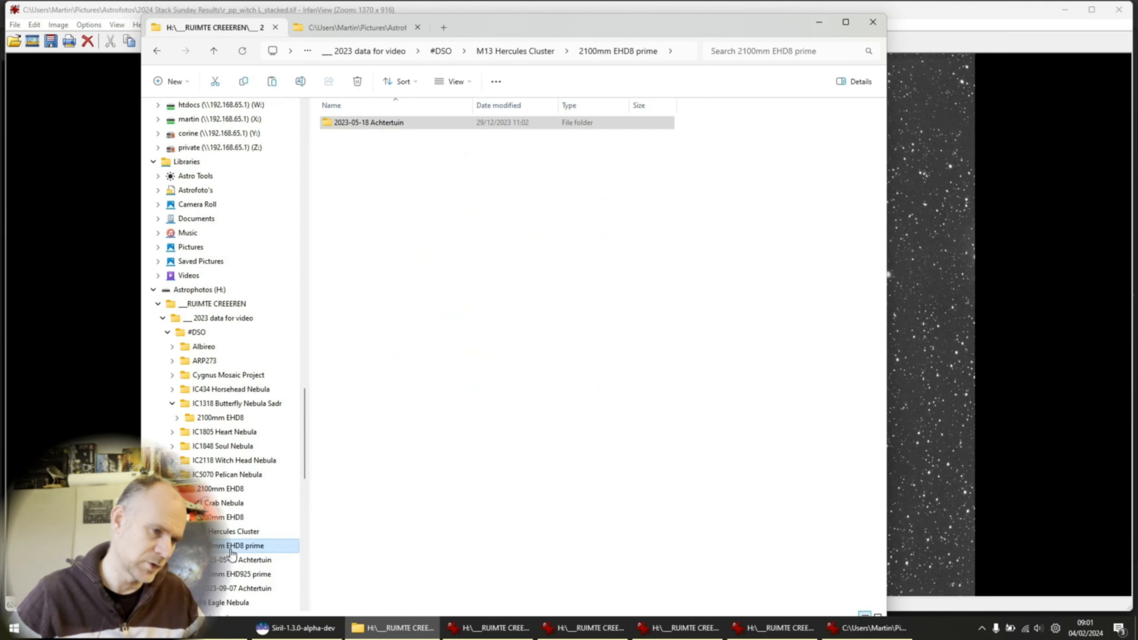
left_click(232, 560)
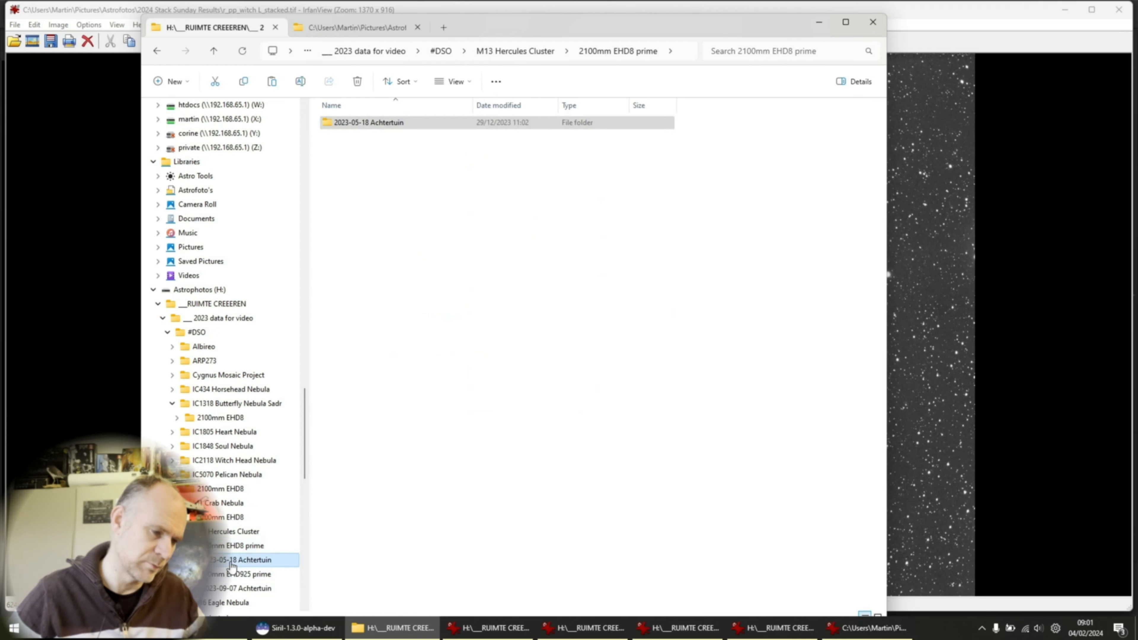
left_click(232, 587)
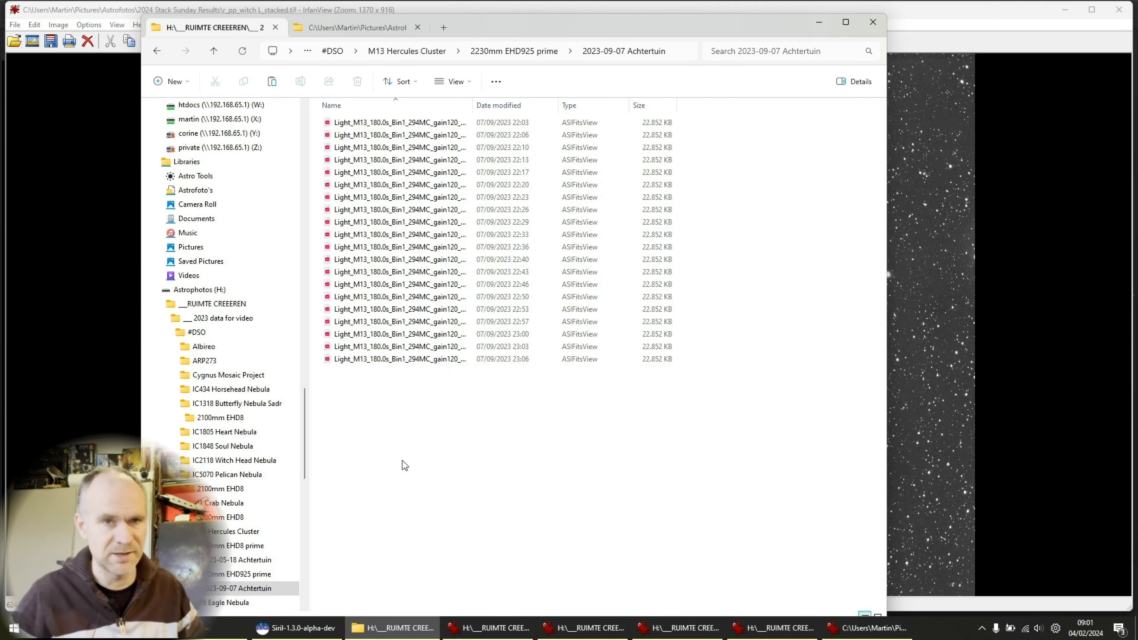
- Inspect the M13 120-second light frames from 2023-05-18 Achtertuin one by one in ASIFitsView, and close the viewer
left_click(224, 561)
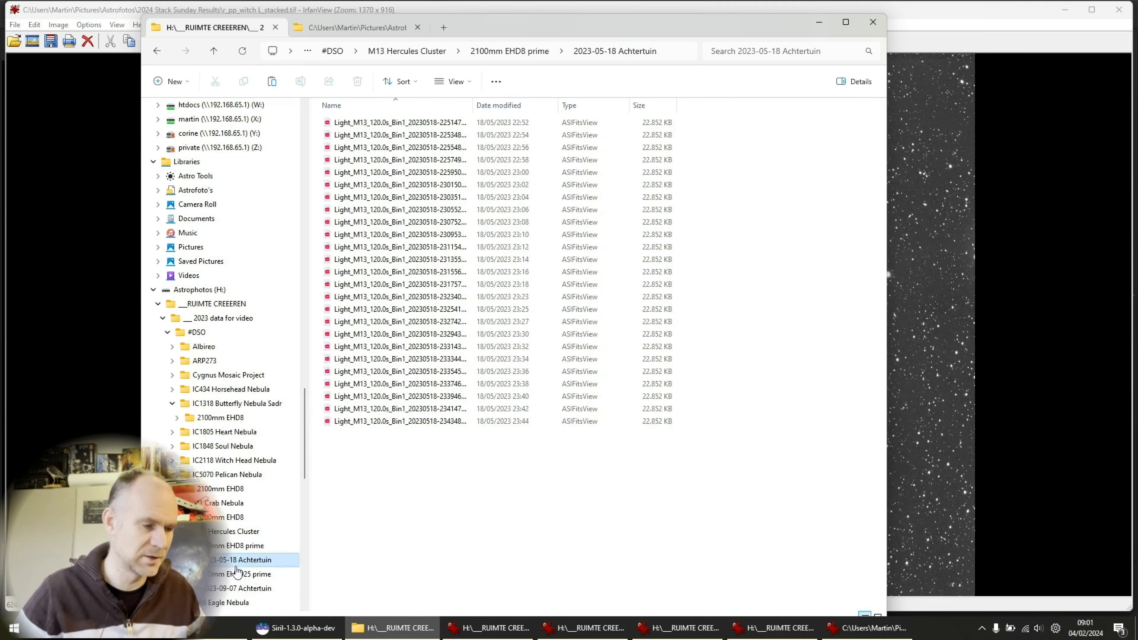
double_click(382, 124)
left_click(528, 603)
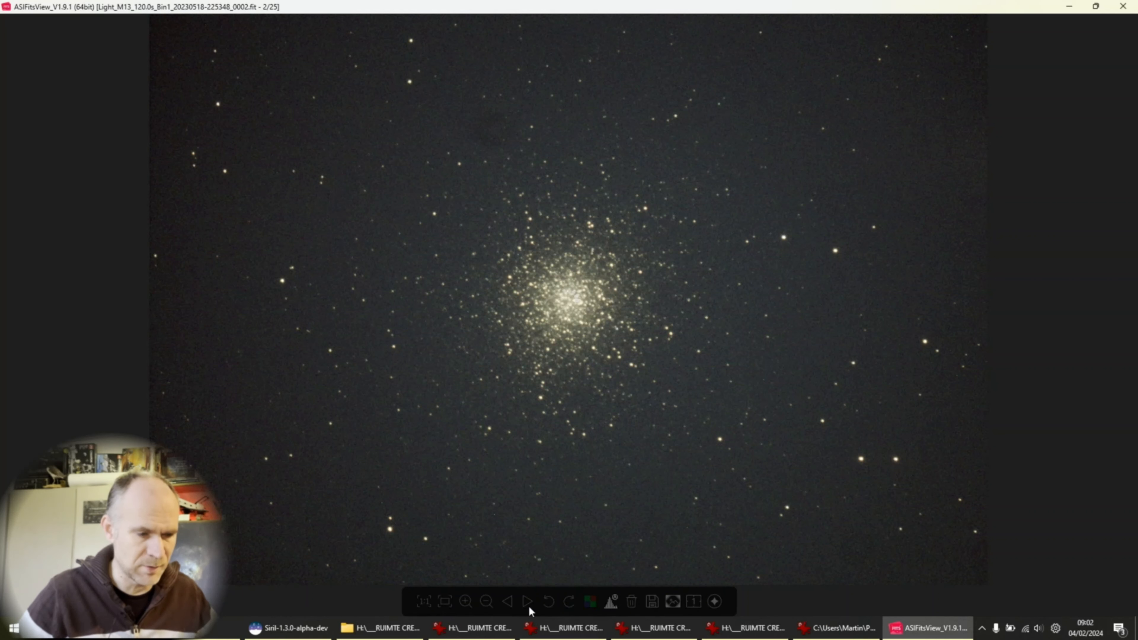
left_click(527, 601)
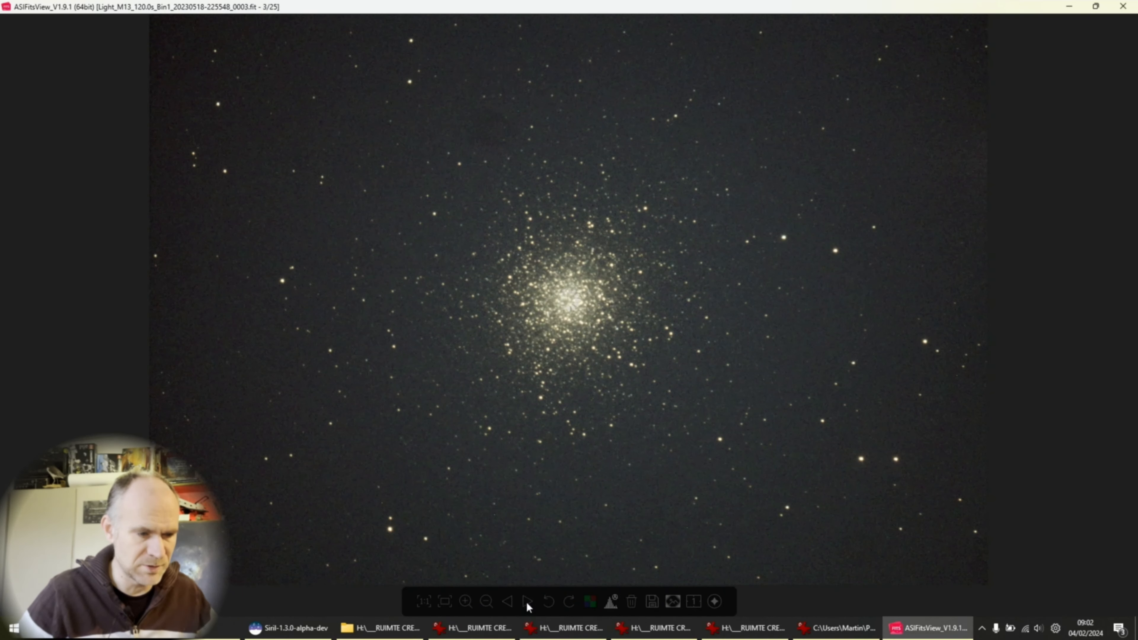
left_click(526, 602)
left_click(527, 601)
left_click(527, 601)
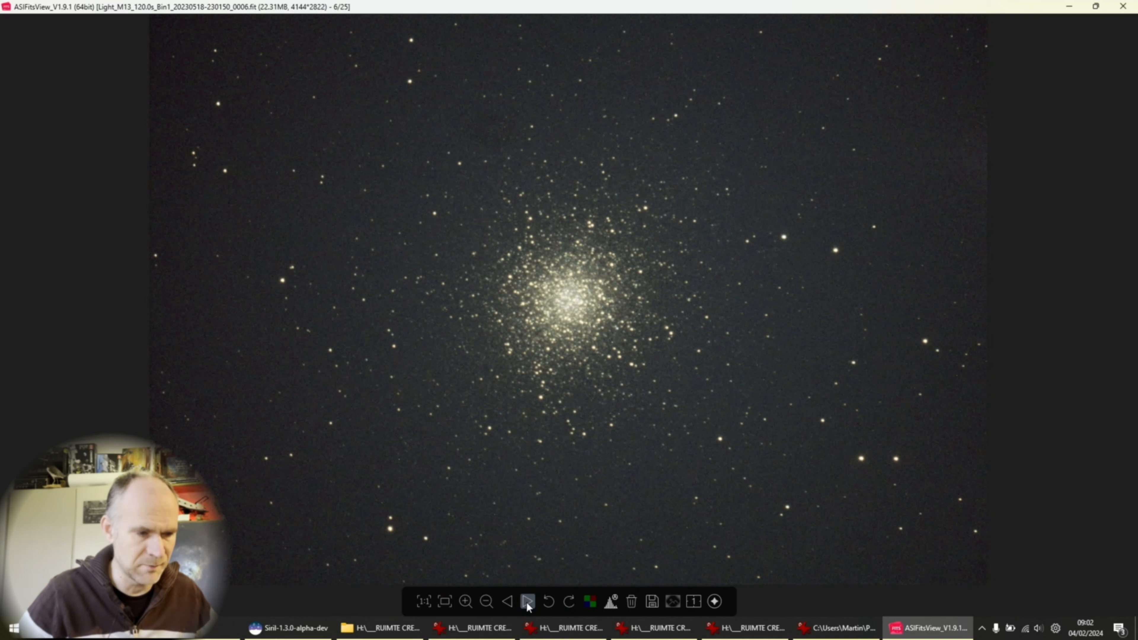
left_click(526, 601)
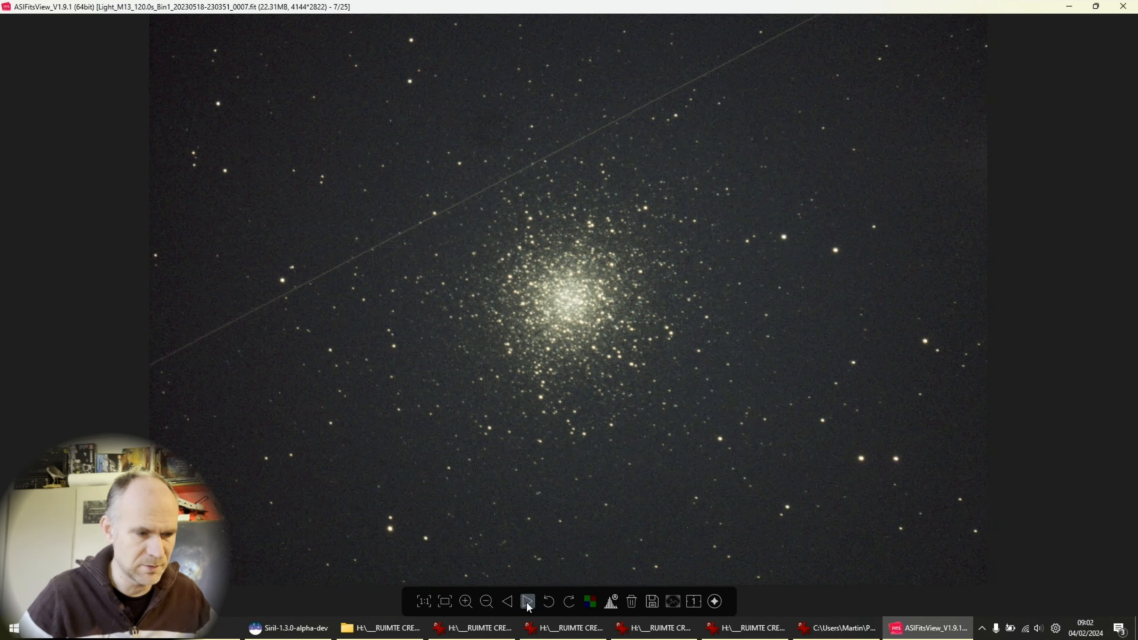
left_click(526, 601)
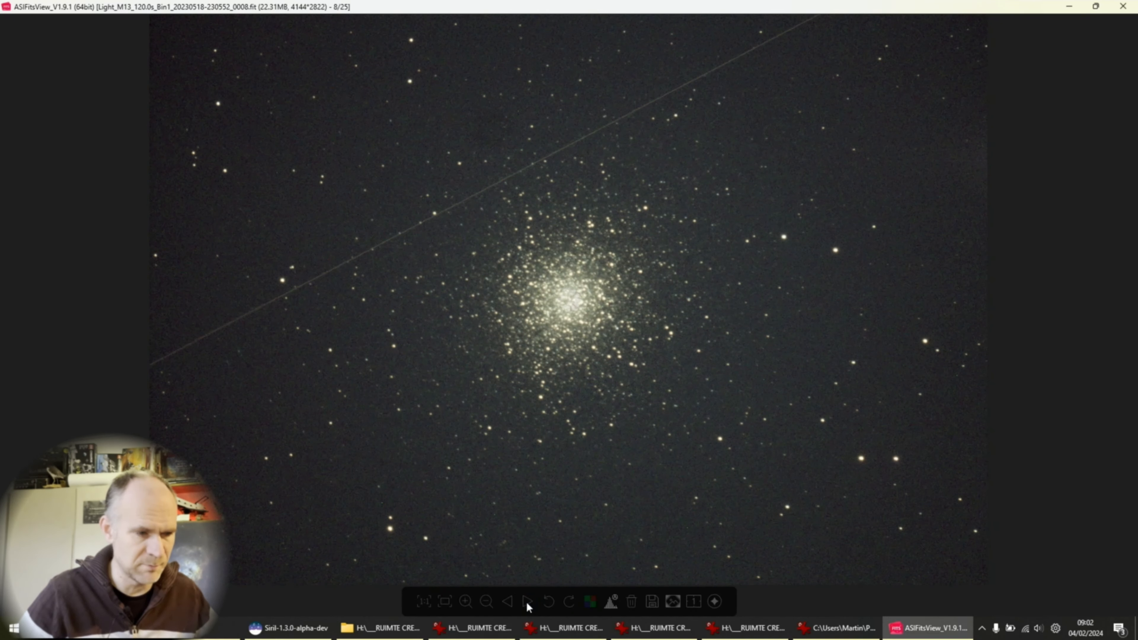
left_click(526, 601)
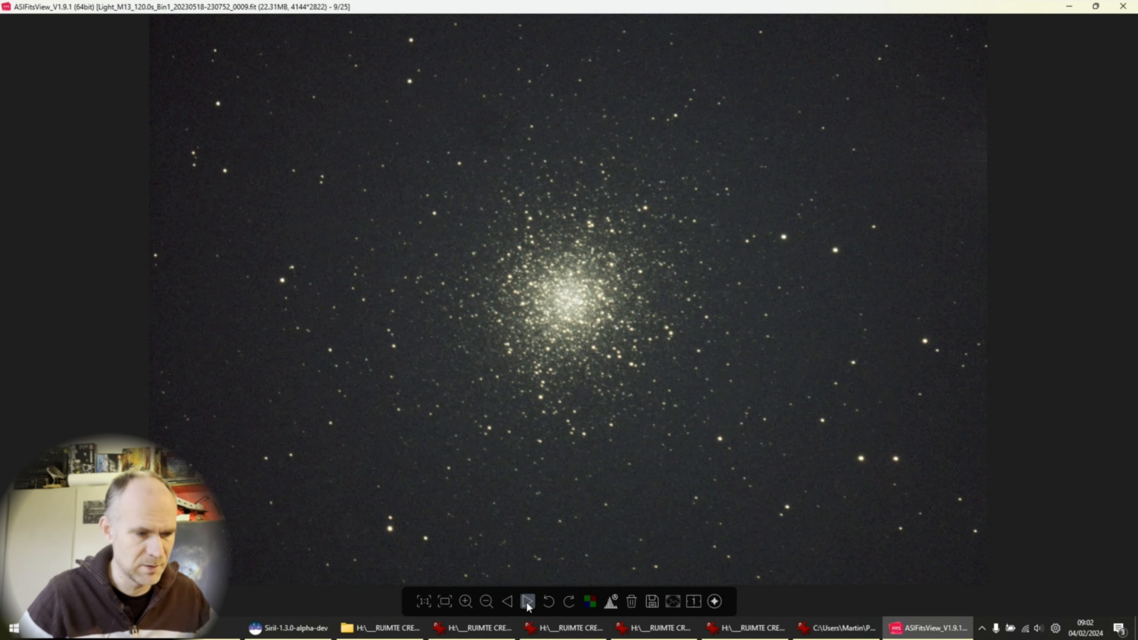
left_click(526, 601)
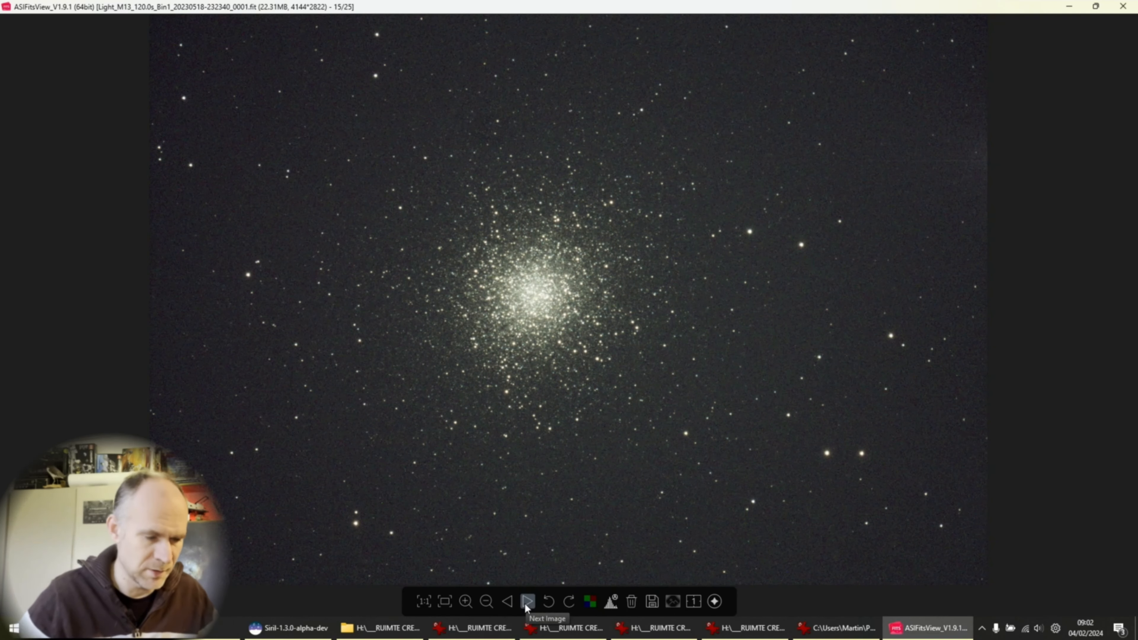
left_click(525, 603)
left_click(524, 603)
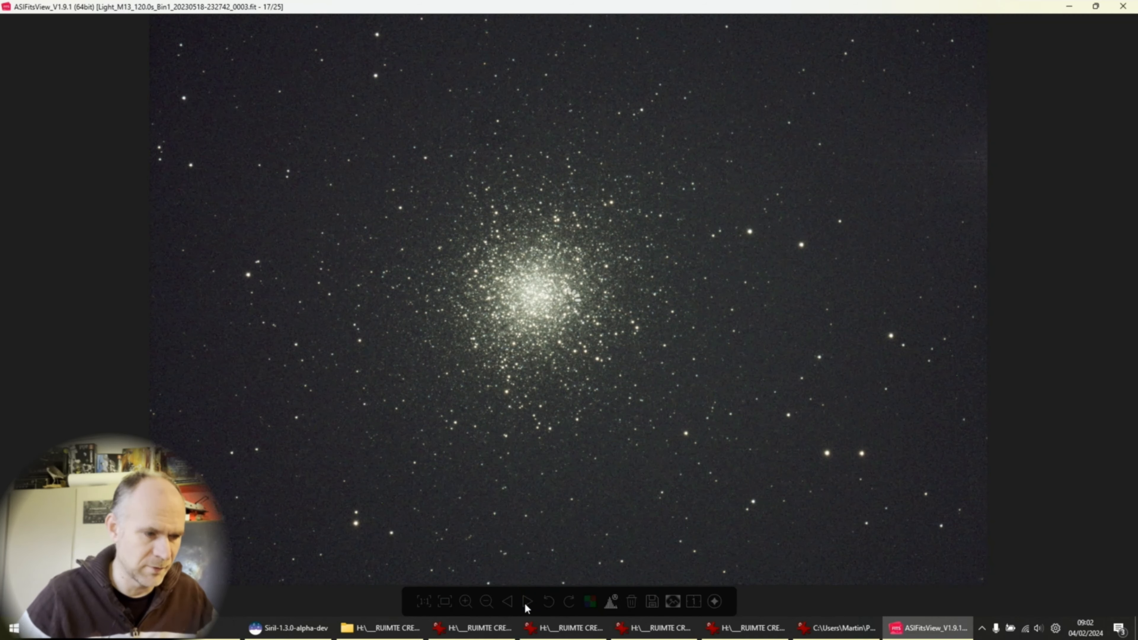
left_click(525, 603)
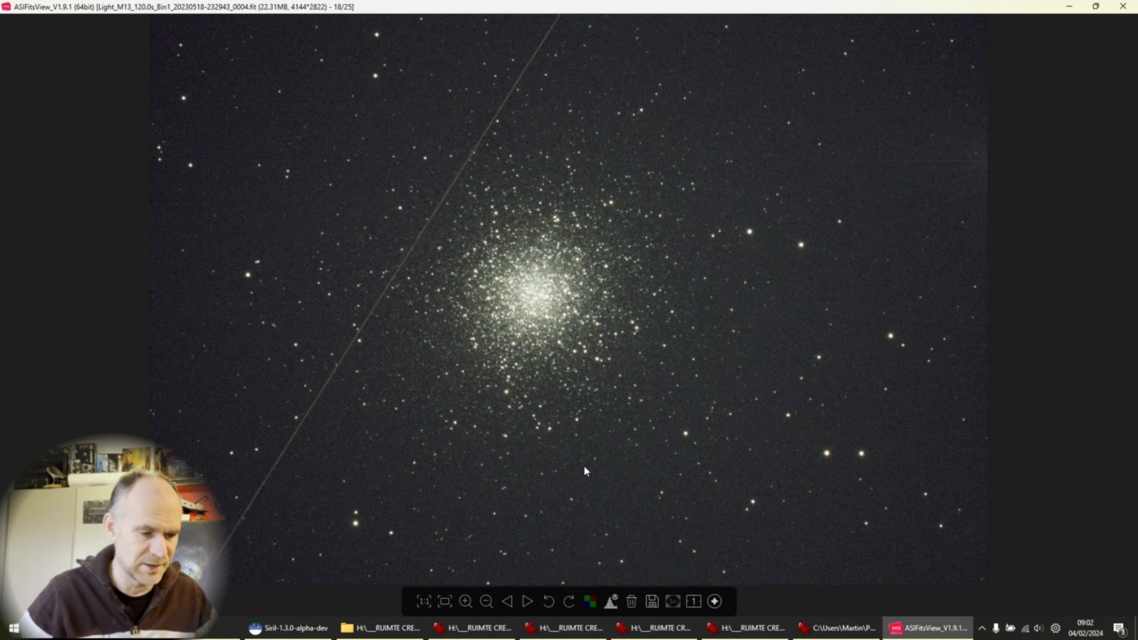
key("alt+F4")
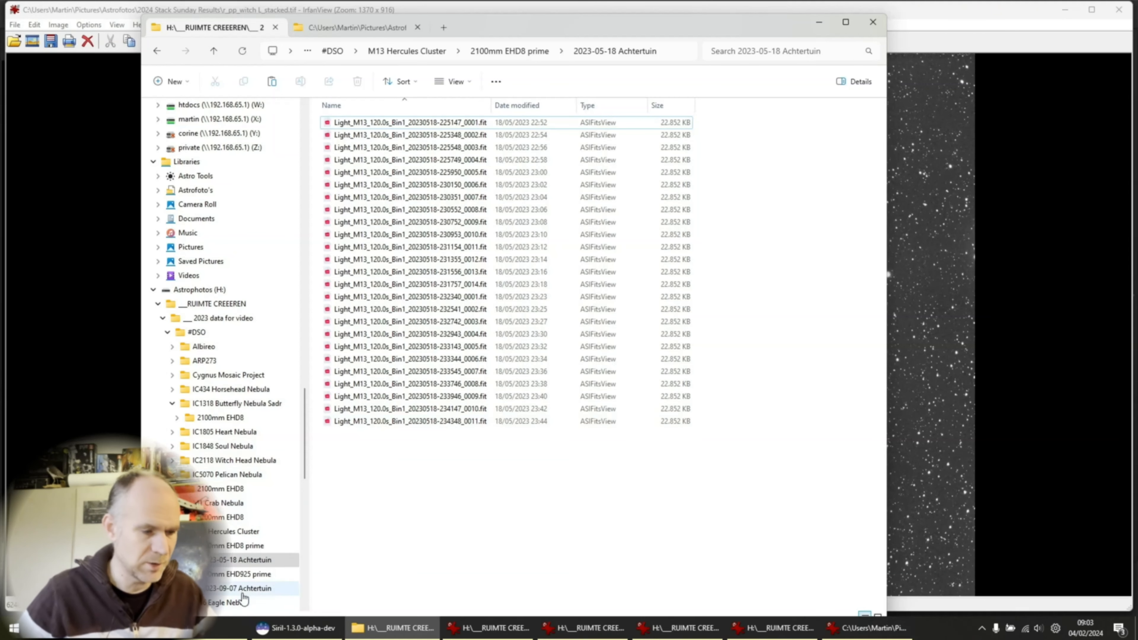
- Inspect the M13 180-second light frames from 2023-09-07 Achtertuin one by one in ASIFitsView, and close the viewer
left_click(243, 591)
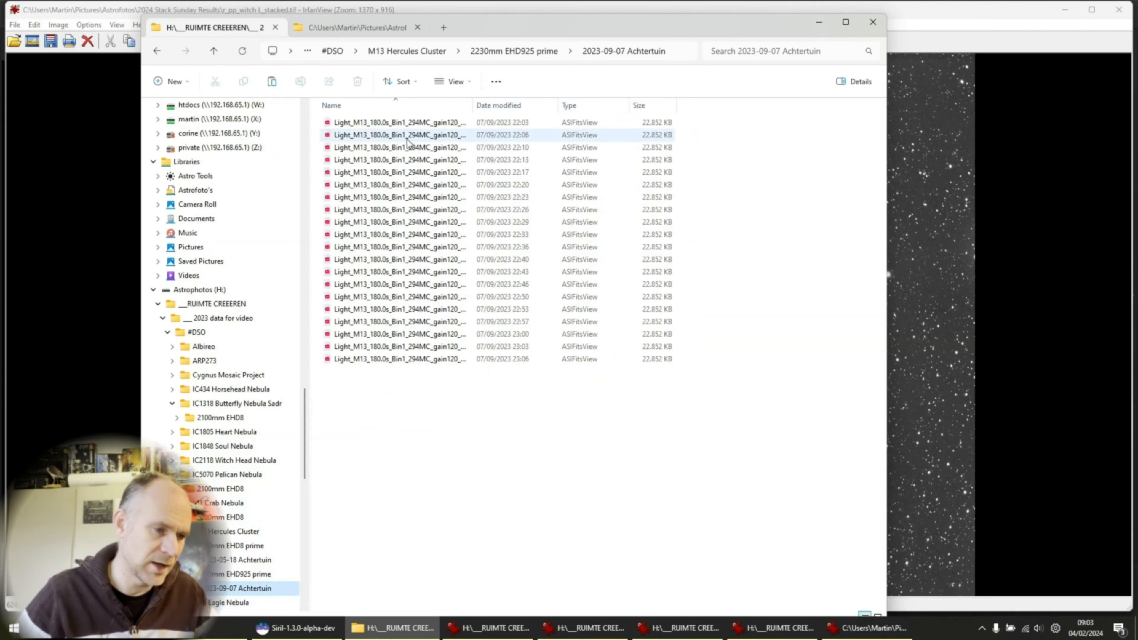
left_click(405, 125)
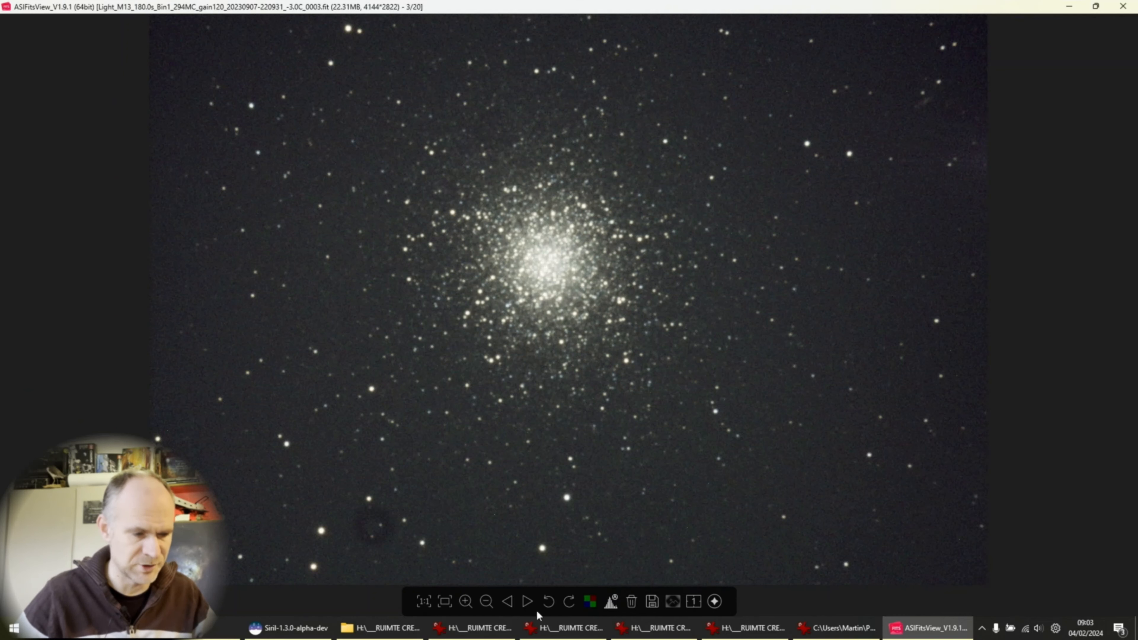
left_click(527, 601)
left_click(528, 601)
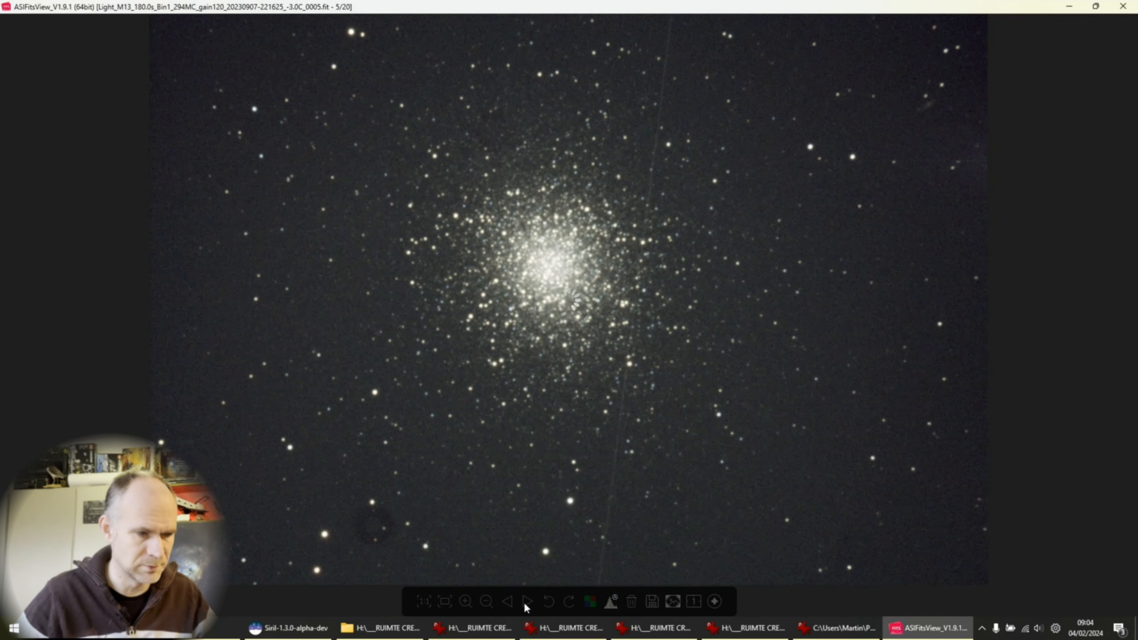
left_click(525, 603)
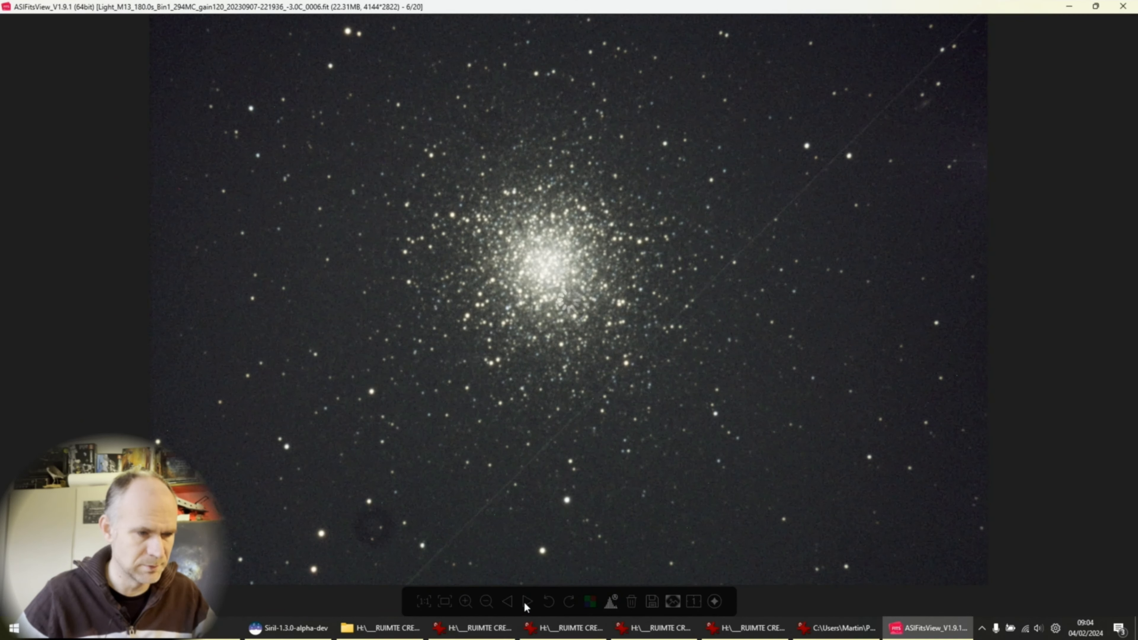
left_click(525, 603)
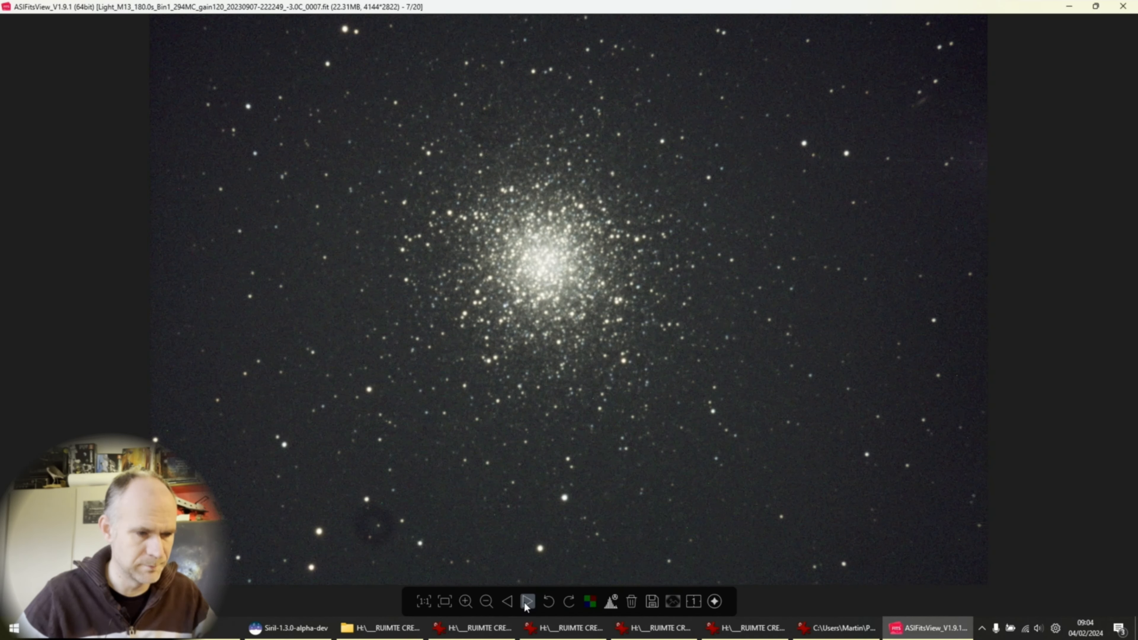
left_click(525, 603)
left_click(526, 602)
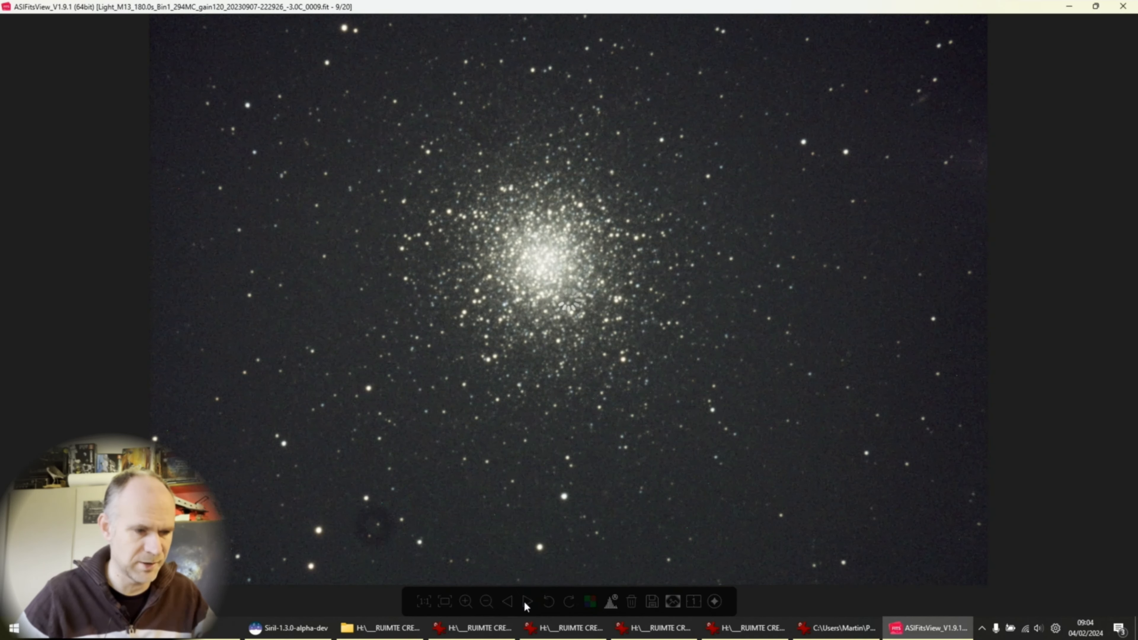
left_click(525, 602)
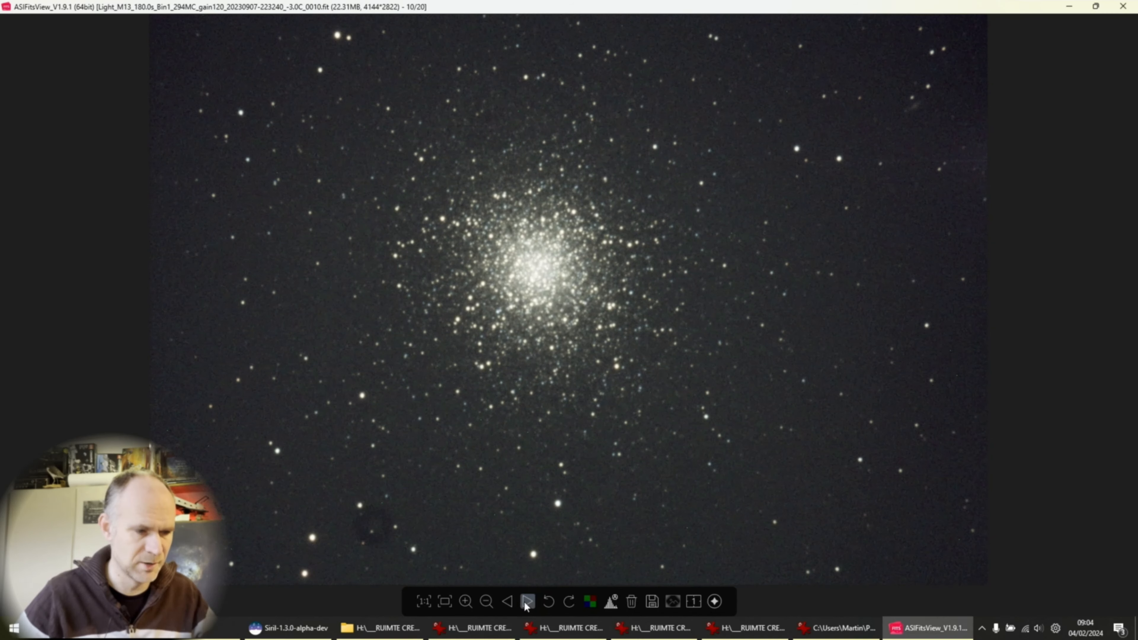
left_click(525, 602)
left_click(525, 602)
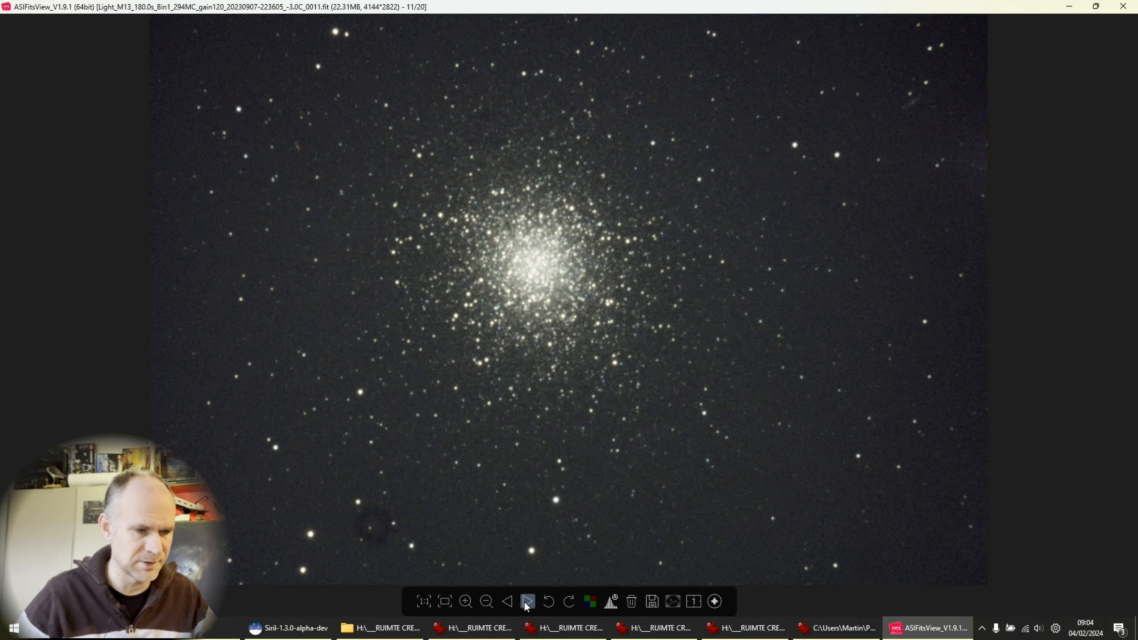
left_click(525, 602)
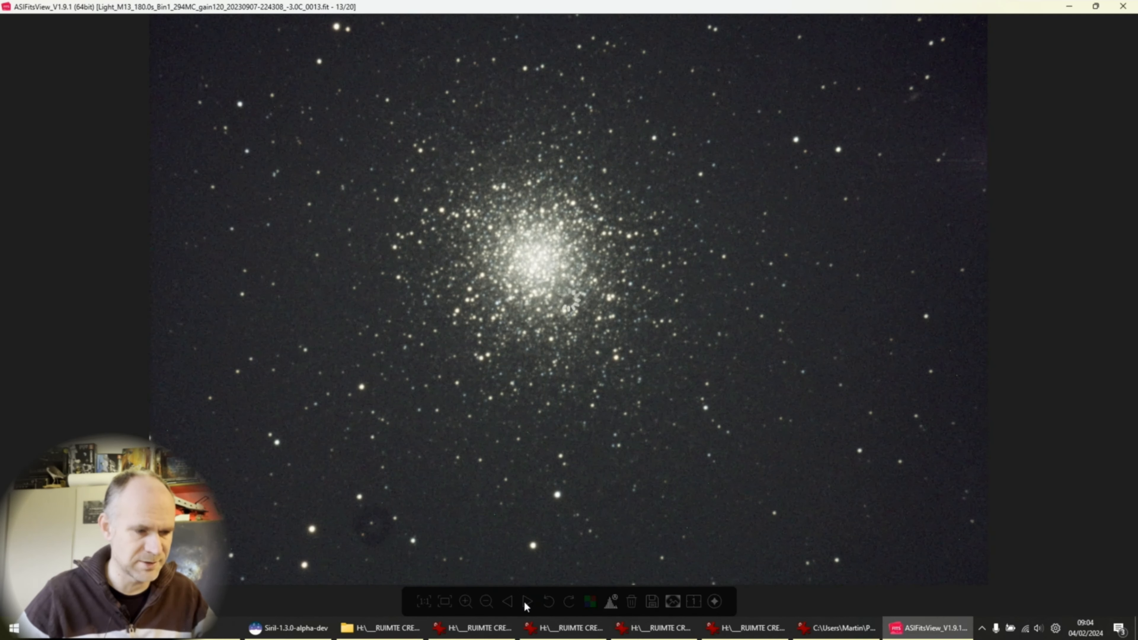
left_click(525, 602)
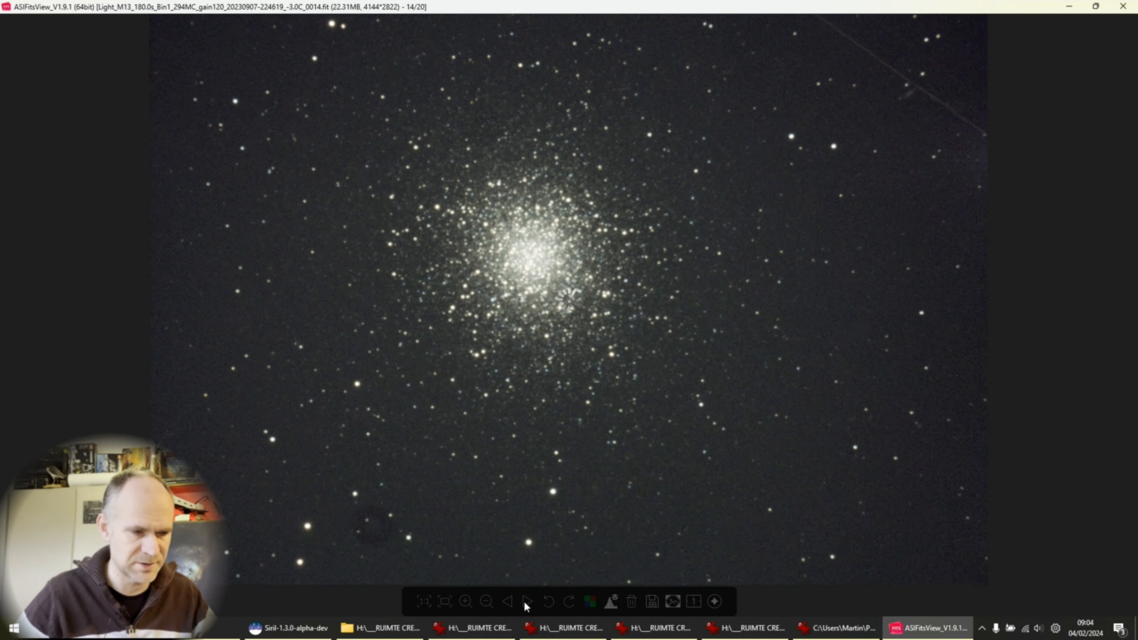
mouse_move(1015, 88)
left_click(1124, 6)
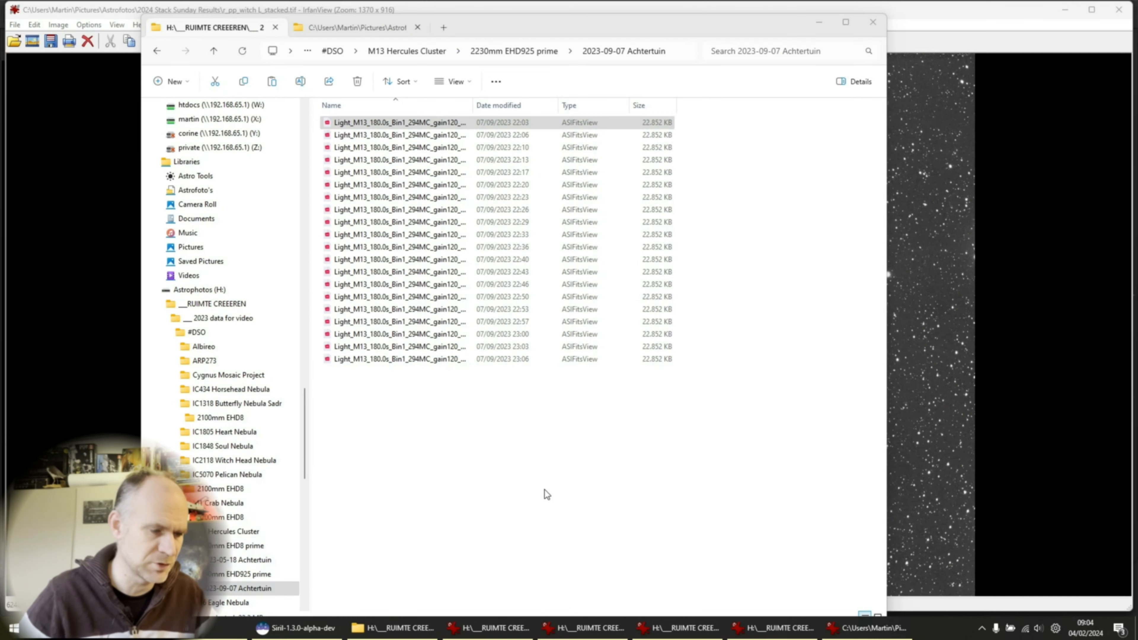
left_click(502, 471)
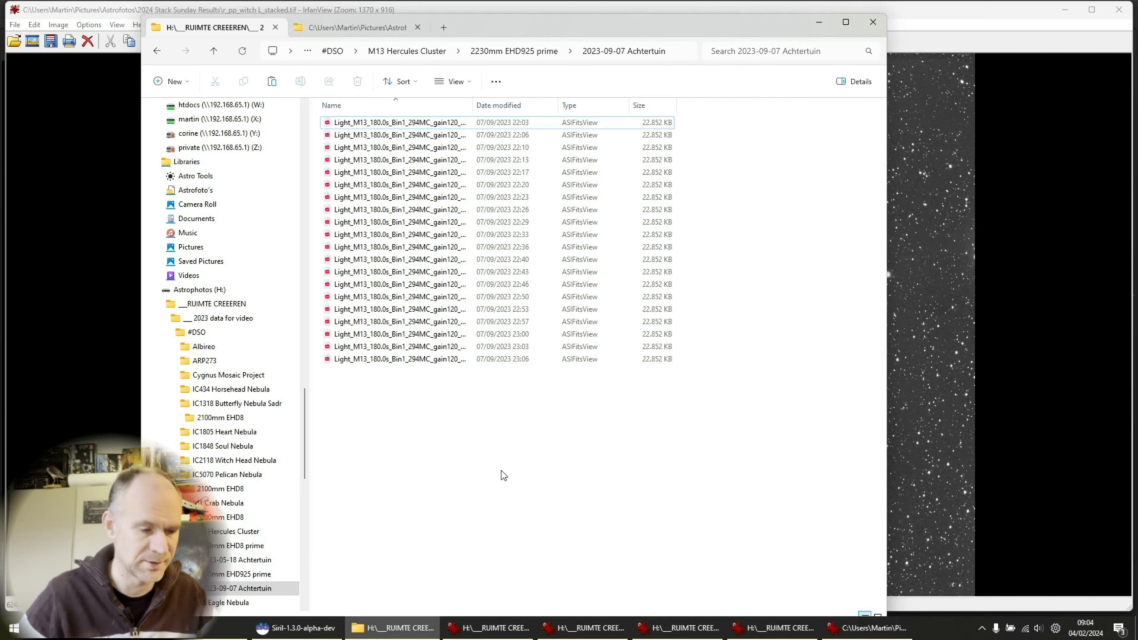
left_click(242, 560)
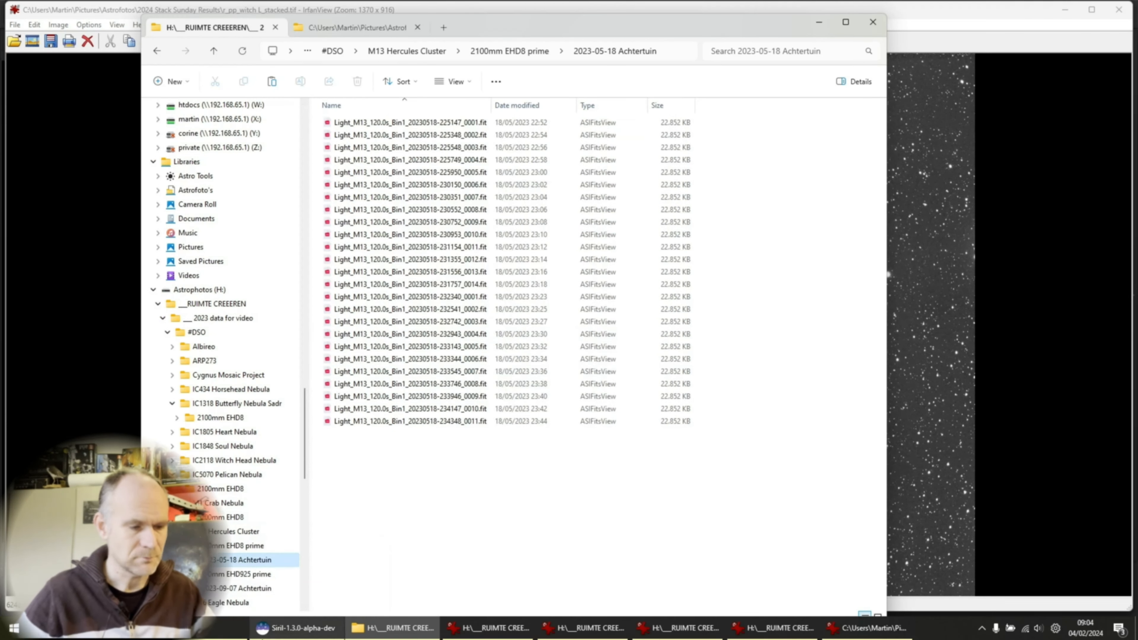
left_click(483, 625)
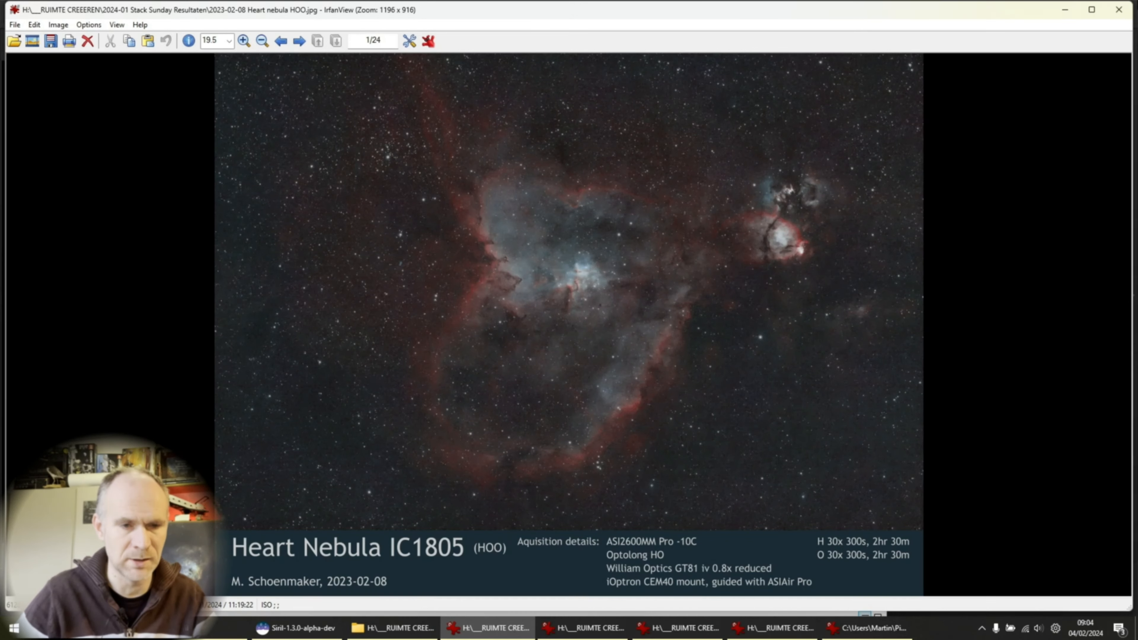
left_click(1119, 9)
left_click(484, 627)
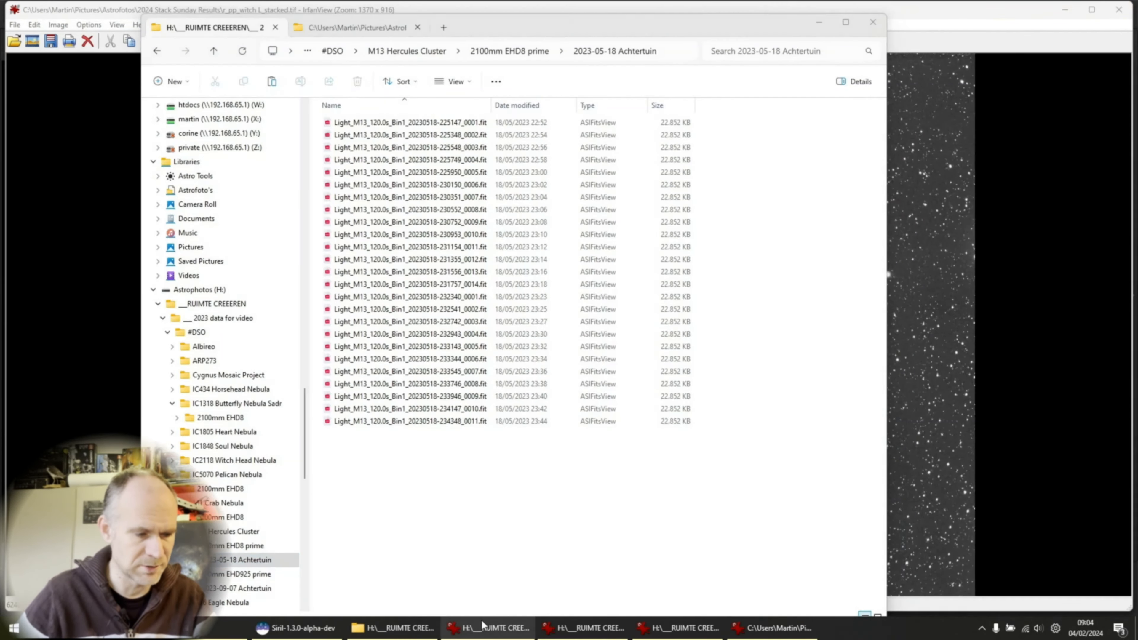
left_click(1119, 10)
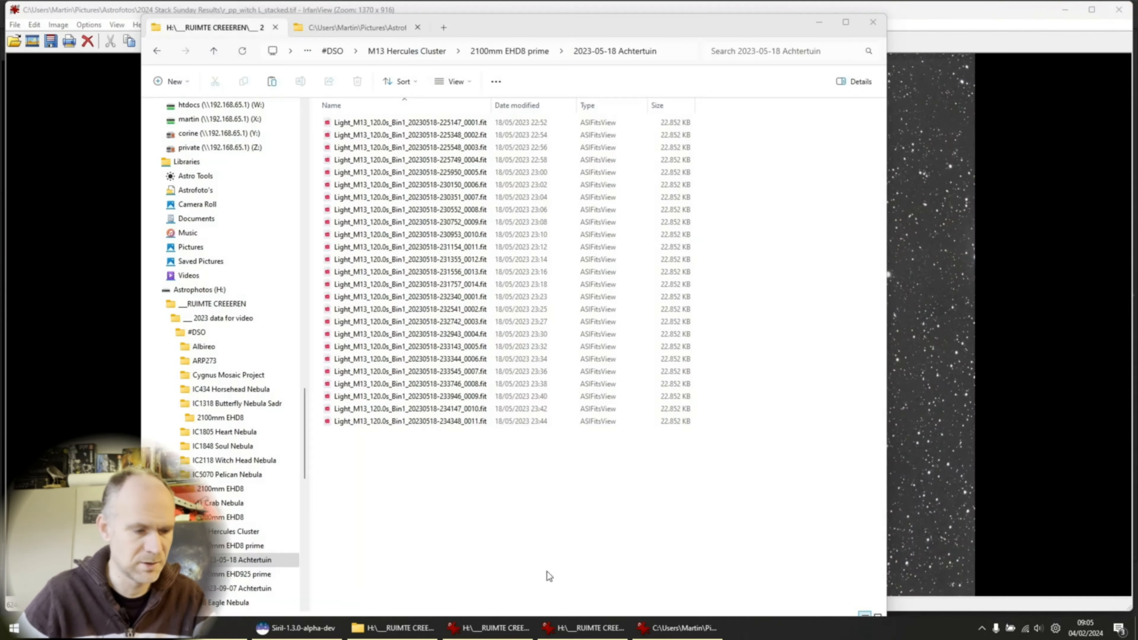
left_click(489, 628)
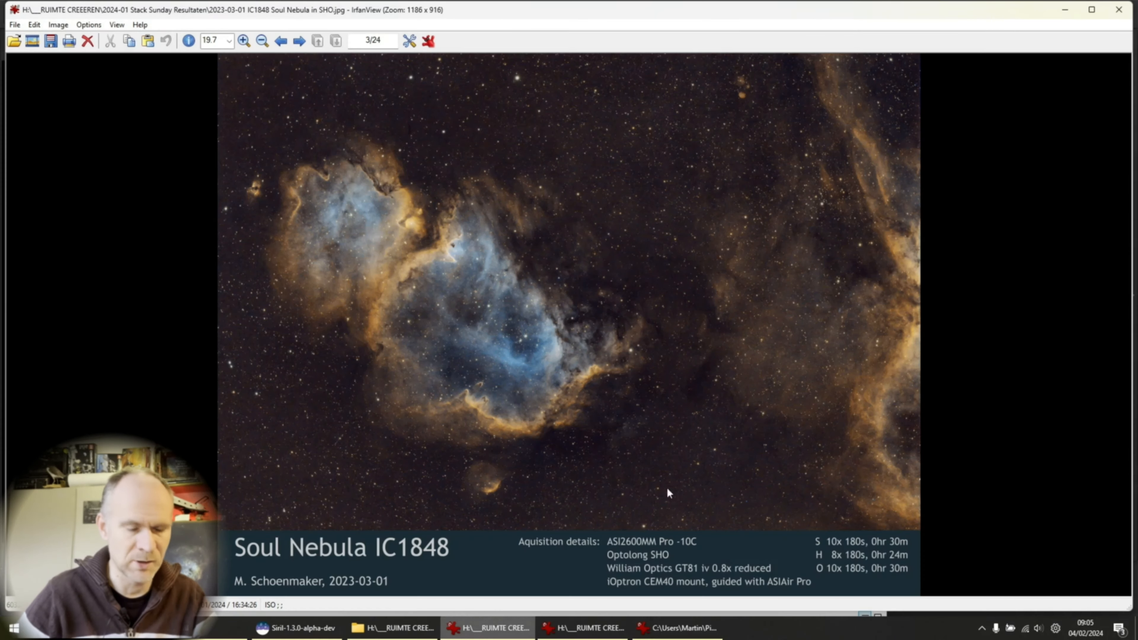
left_click(1121, 16)
left_click(492, 629)
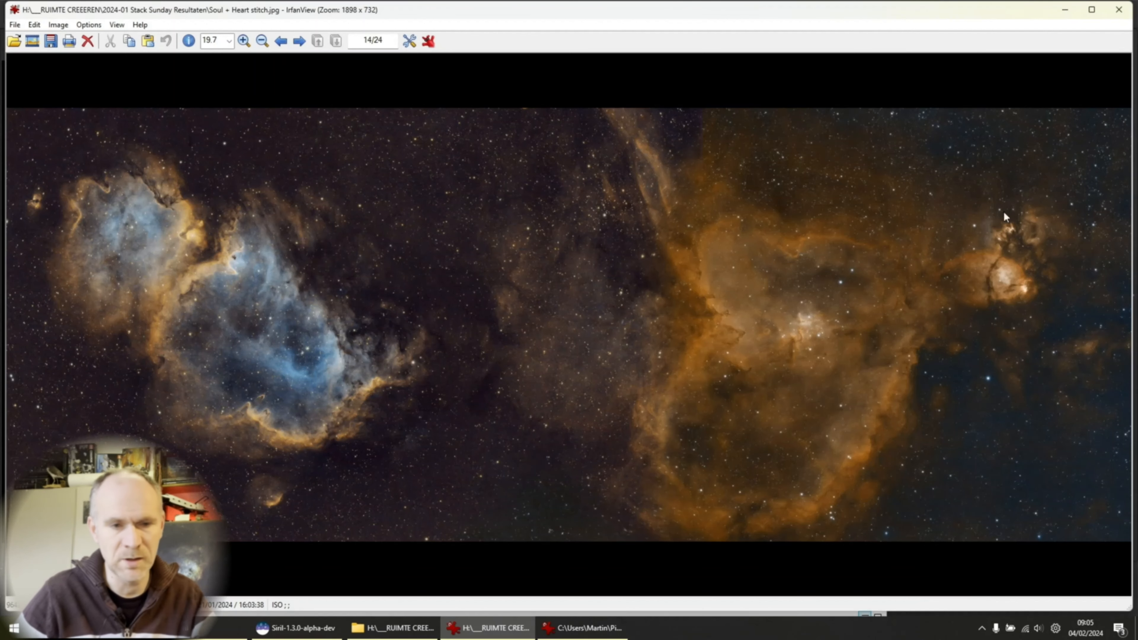
left_click(1119, 10)
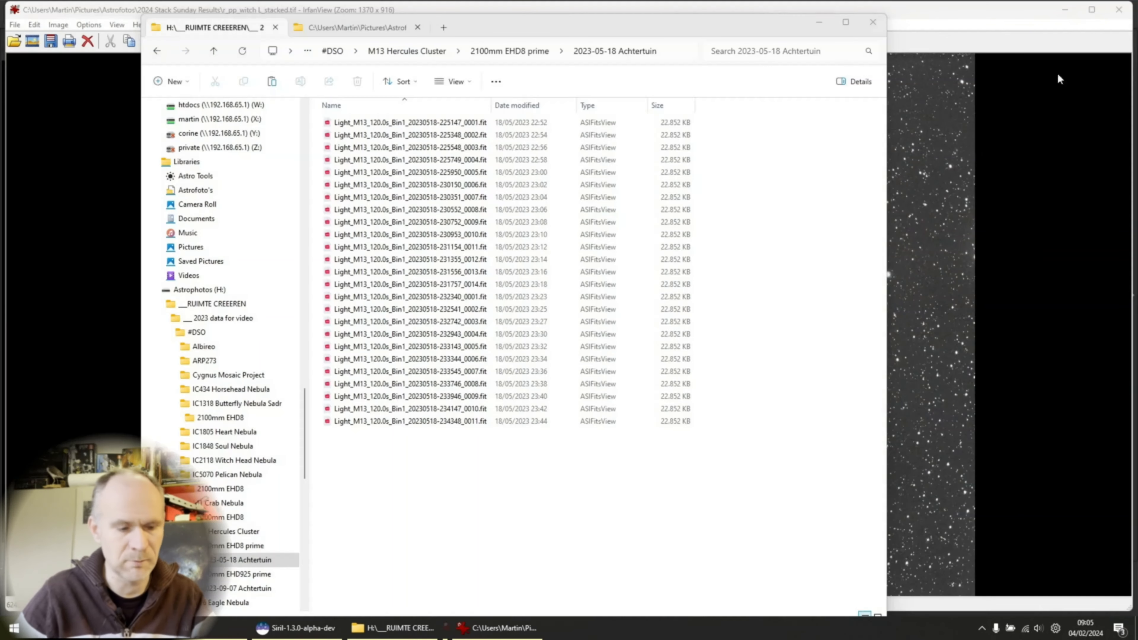
left_click(484, 630)
left_click(1116, 16)
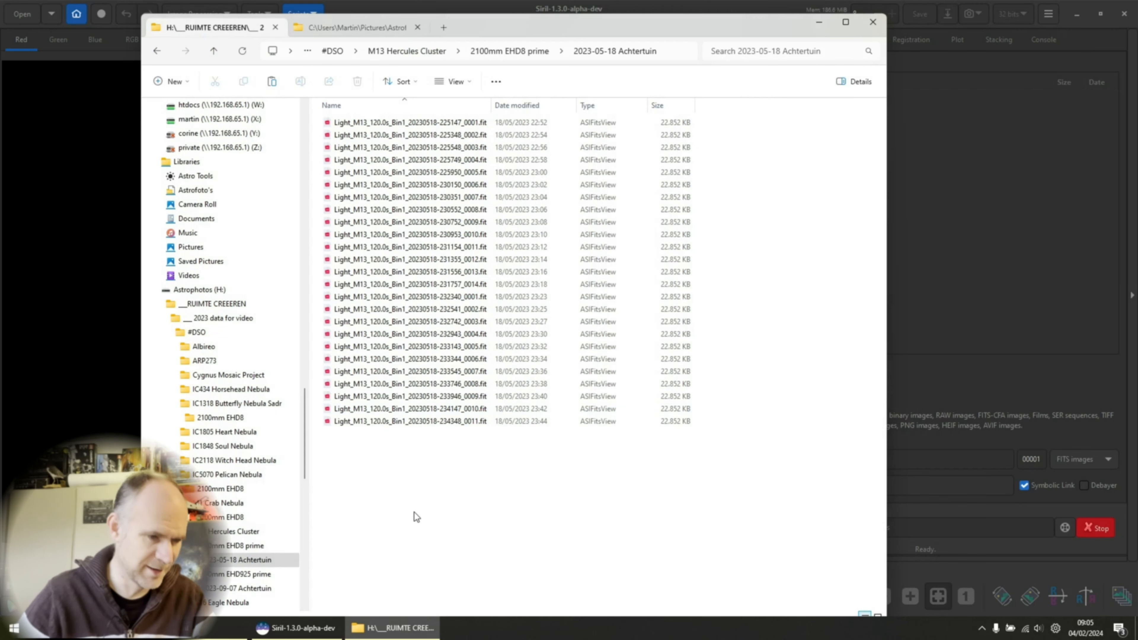
- Add all M13 120-second light frames from 2023-05-18 Achtertuin to Siril's conversion source list
left_click_drag(457, 466, 382, 125)
left_click_drag(576, 27, 355, 97)
left_click_drag(251, 330, 855, 201)
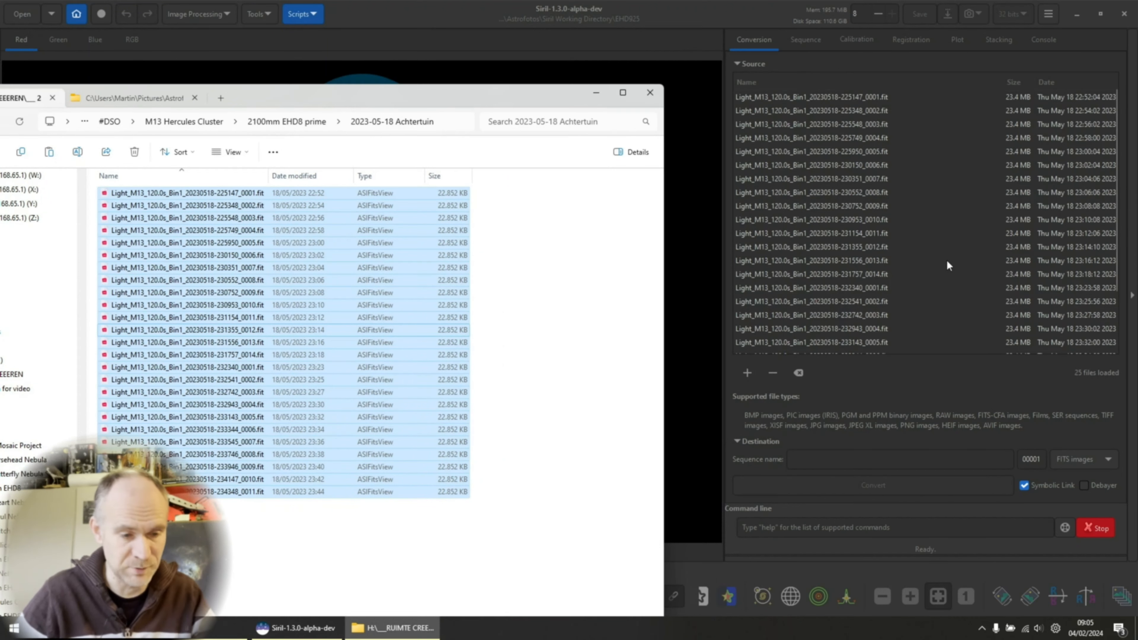
- Name the sequence "m13 edge8" and convert the loaded light frames to FITS images
left_click(854, 462)
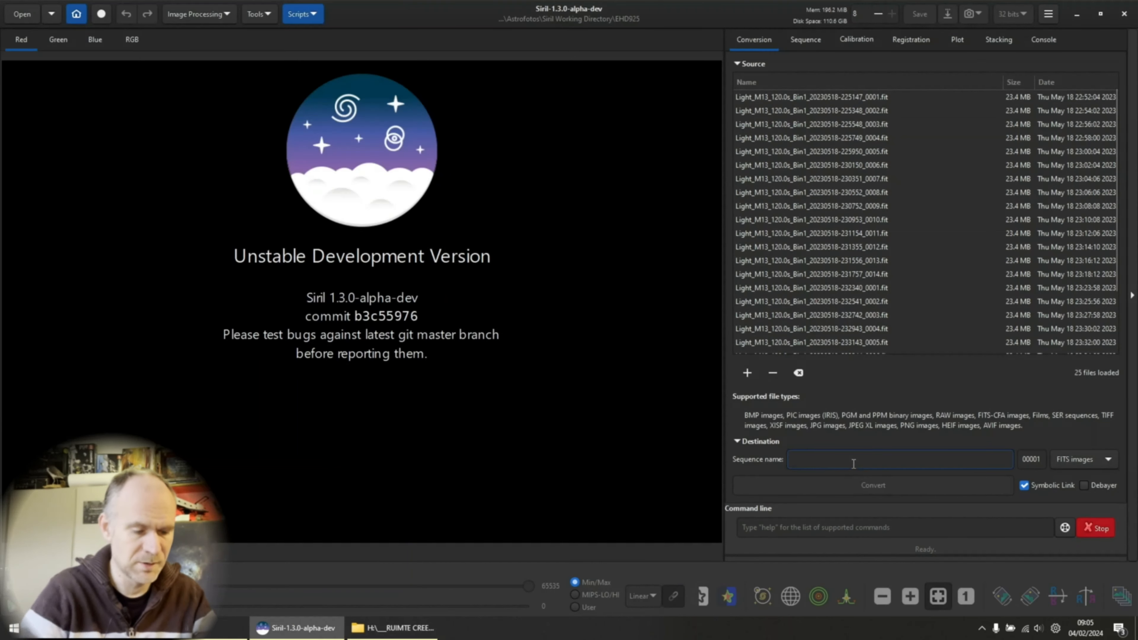
type("m13")
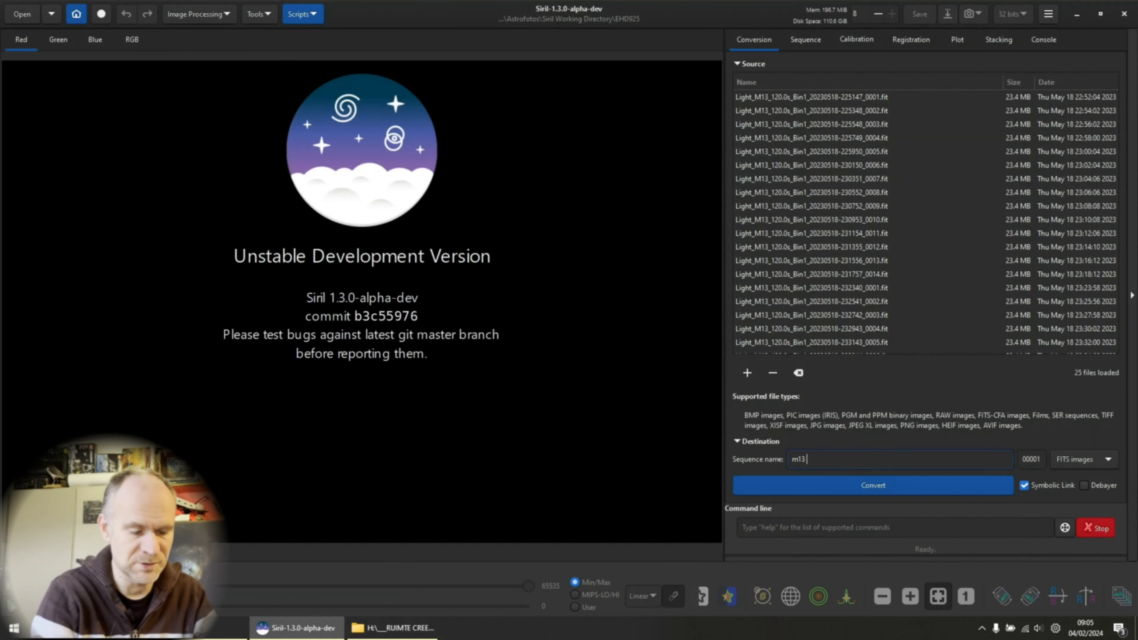
type(" edge8")
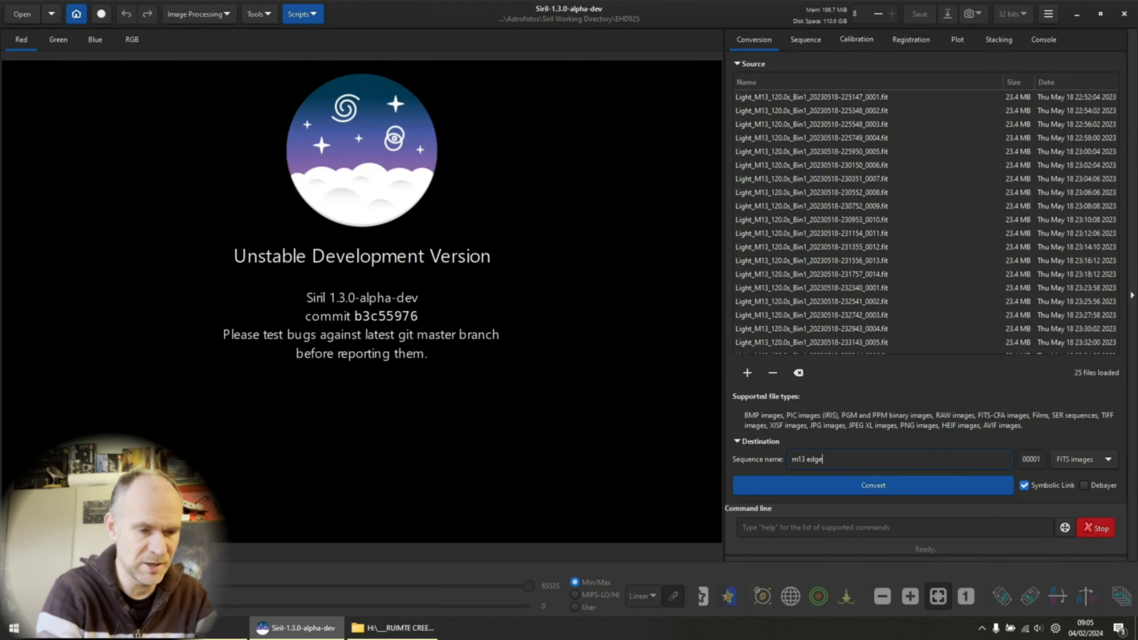
left_click(887, 486)
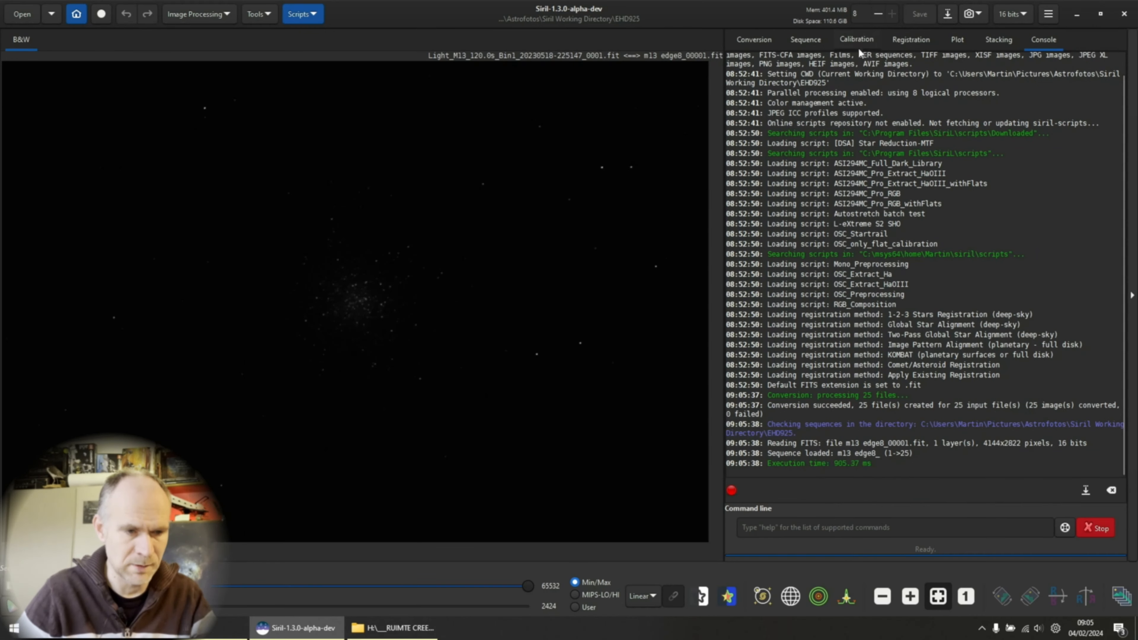
- Set the calibration master dark to 2023 darks120s_stacked.fit from the Callibratie ASI294MC Pro folder
left_click(855, 39)
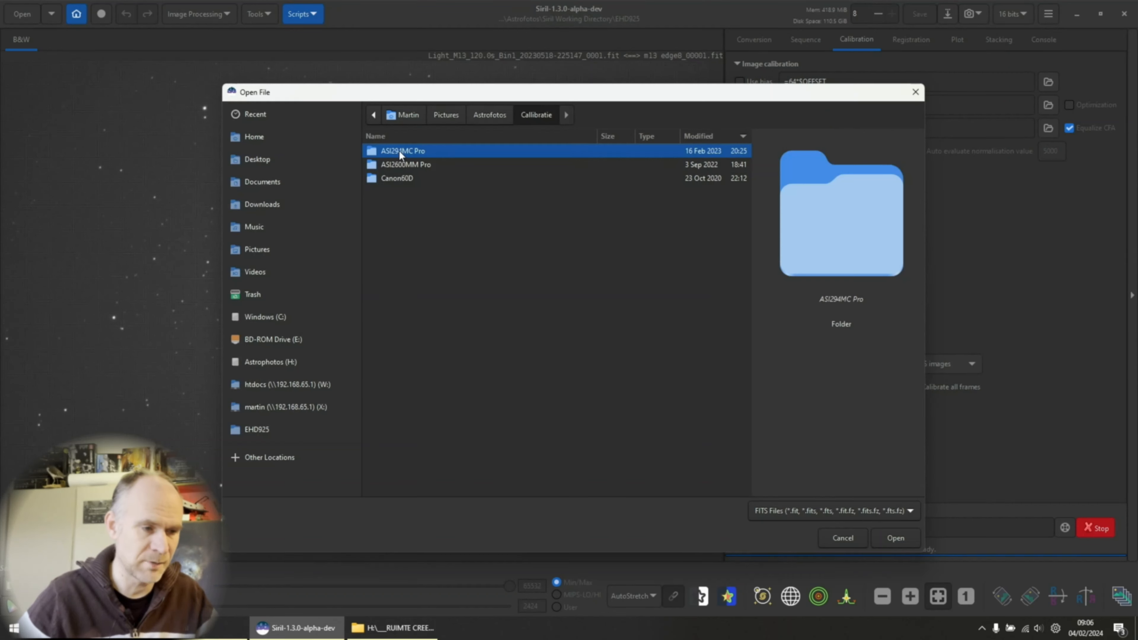
double_click(400, 152)
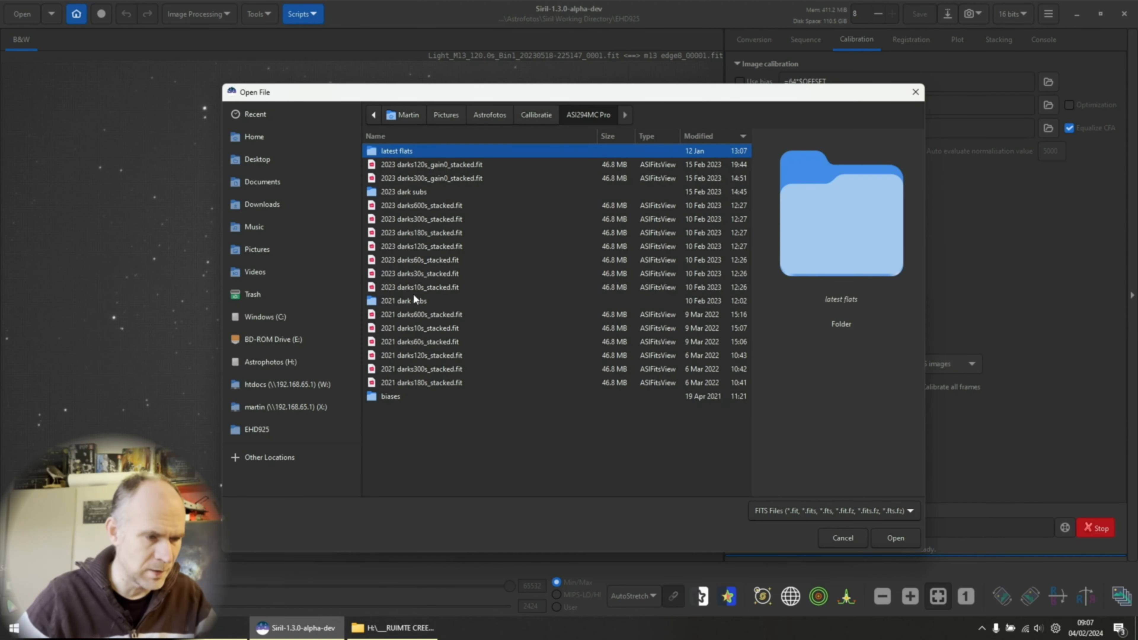
left_click(435, 248)
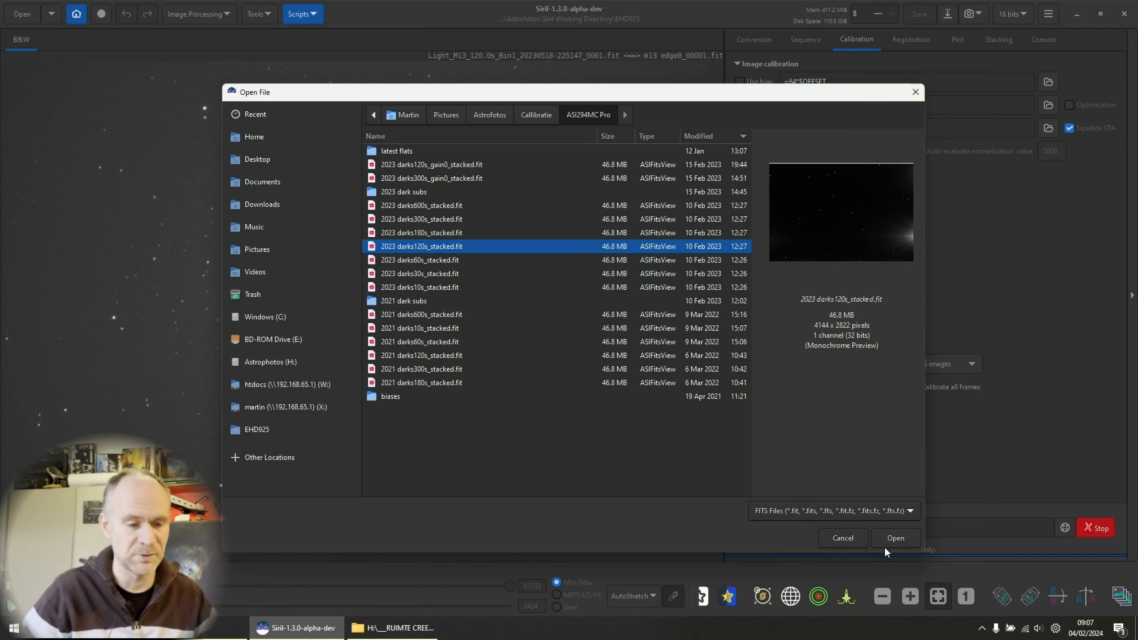
left_click(901, 538)
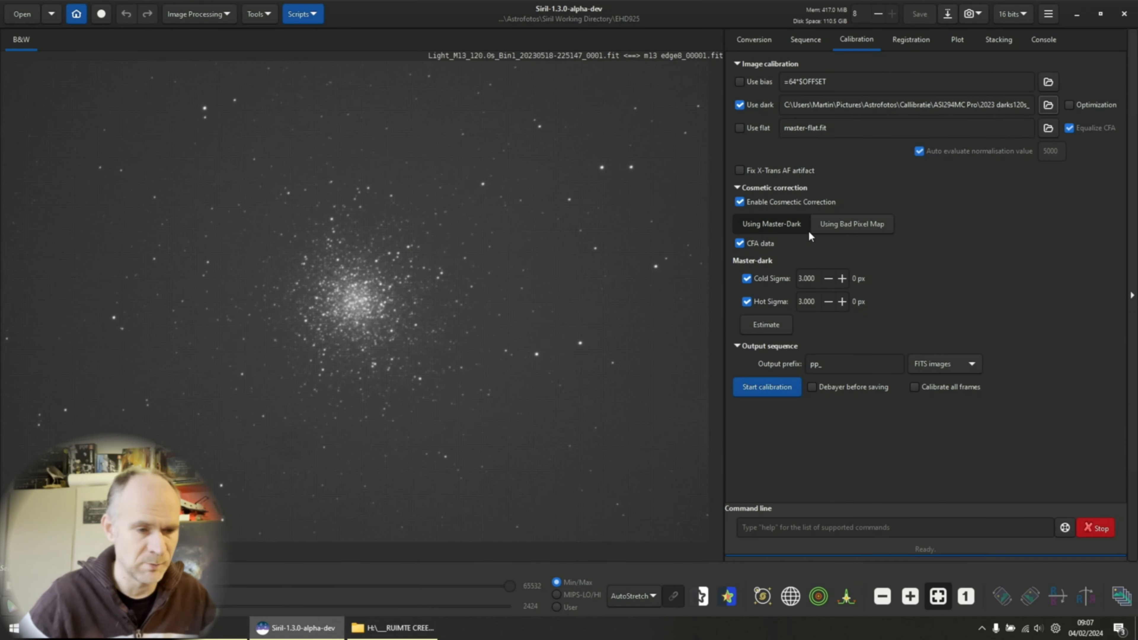
- Start choosing the calibration master flat and browse to the _Flats folder under AstroPhotography #DSO
left_click(1049, 128)
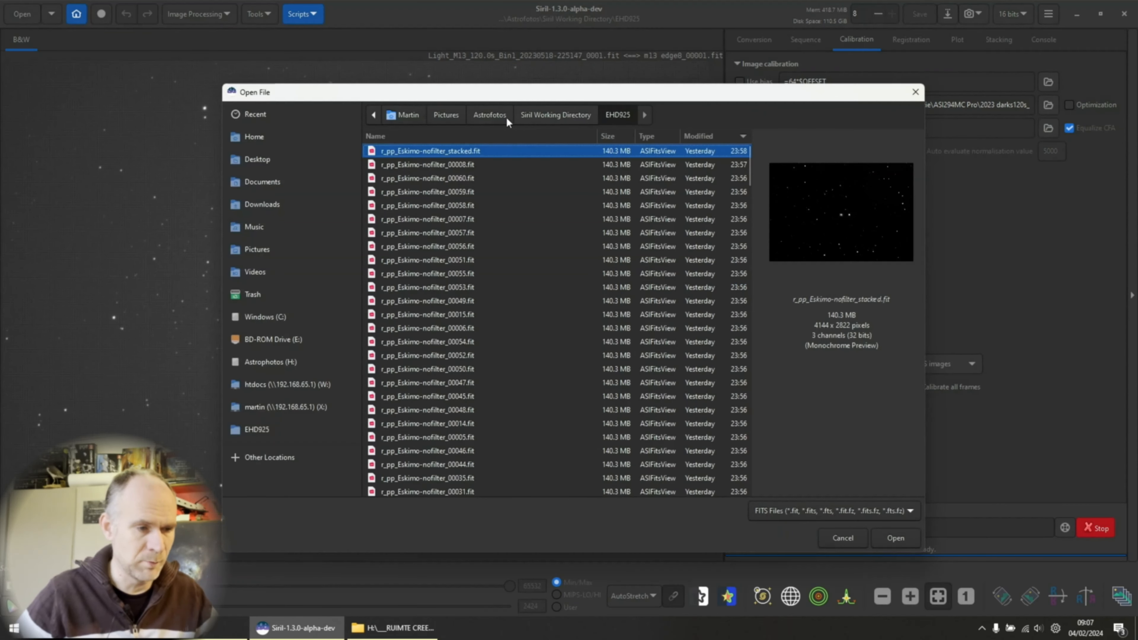
left_click(497, 117)
left_click(393, 298)
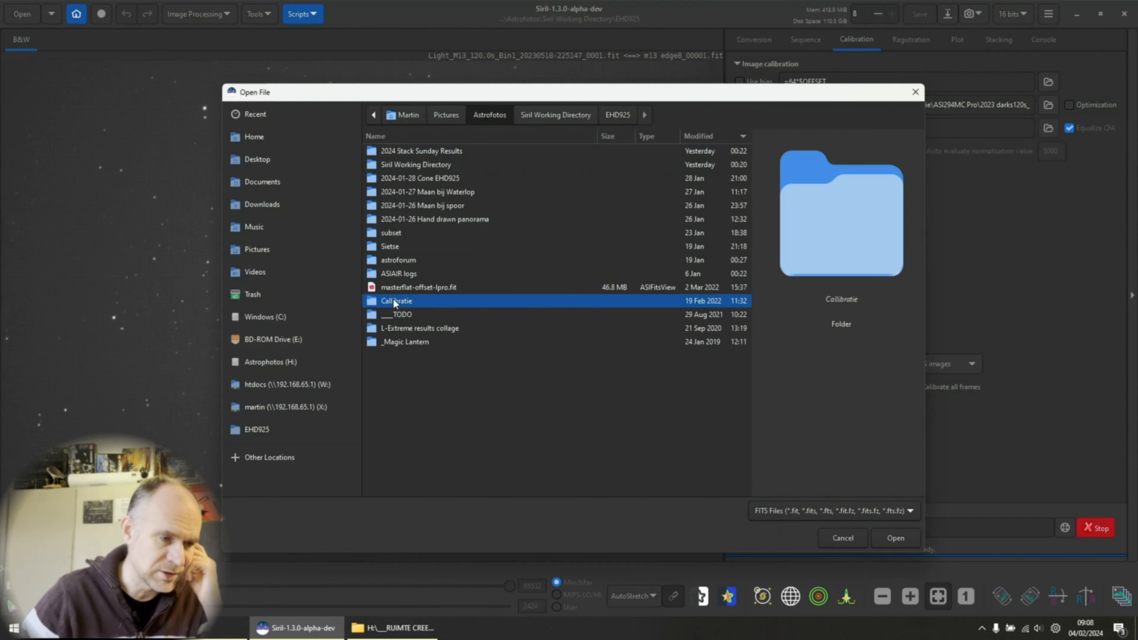
double_click(393, 298)
double_click(410, 151)
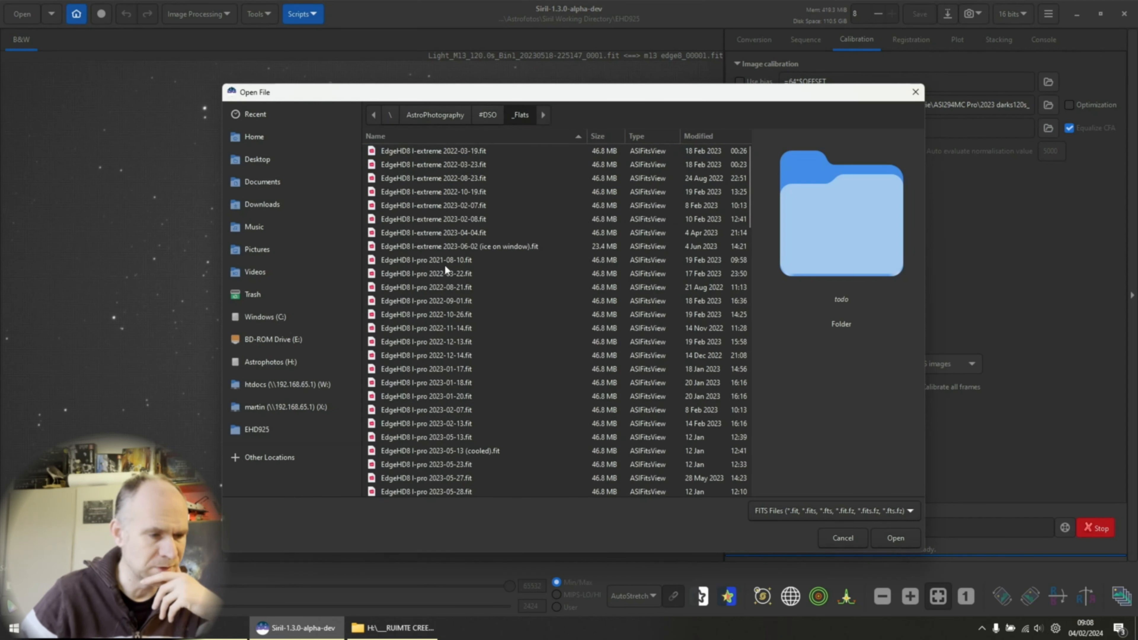
- Compare the previews of the EdgeHD8 l-pro master flats dated between 2023-05-23 and 2023-05-31
scroll(478, 345, "down", 5)
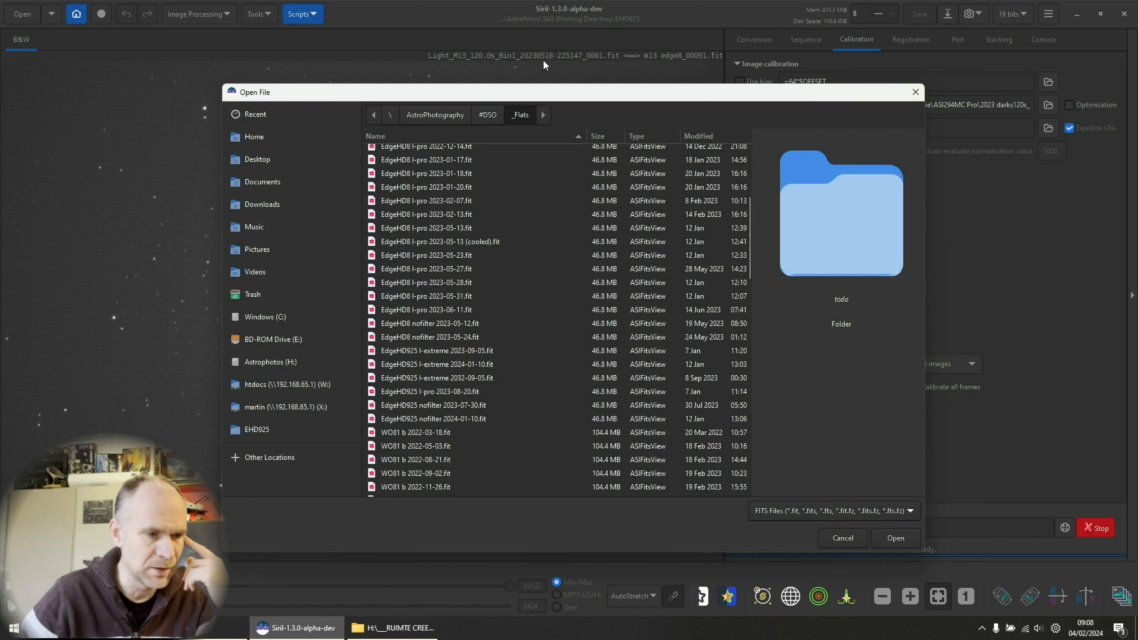
left_click(463, 255)
left_click(458, 270)
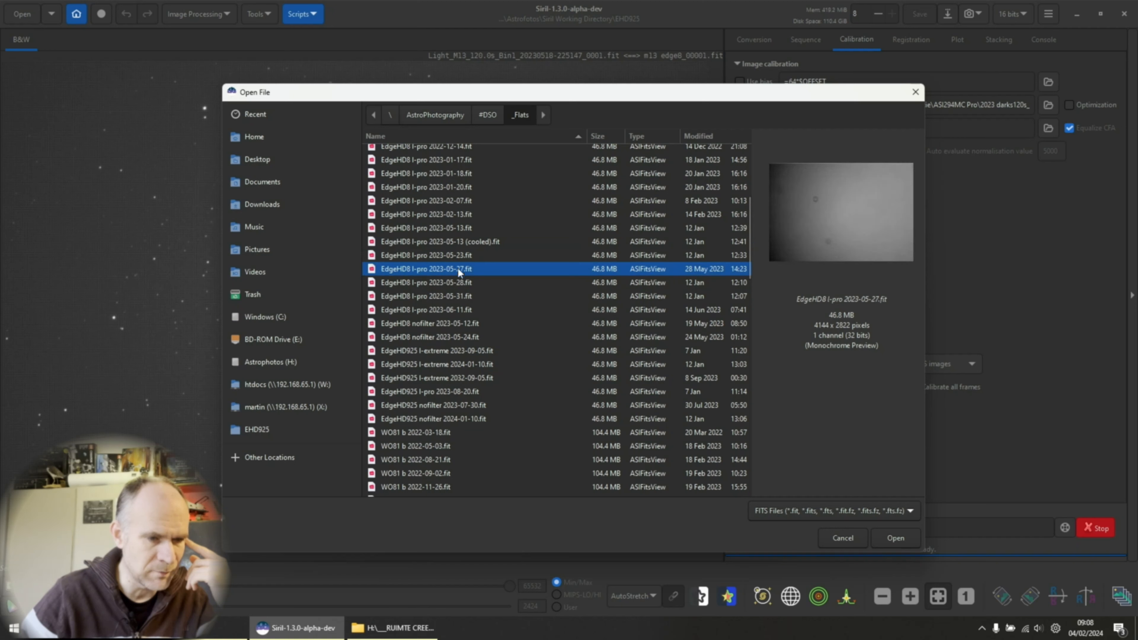
left_click(457, 254)
left_click(454, 268)
left_click(452, 282)
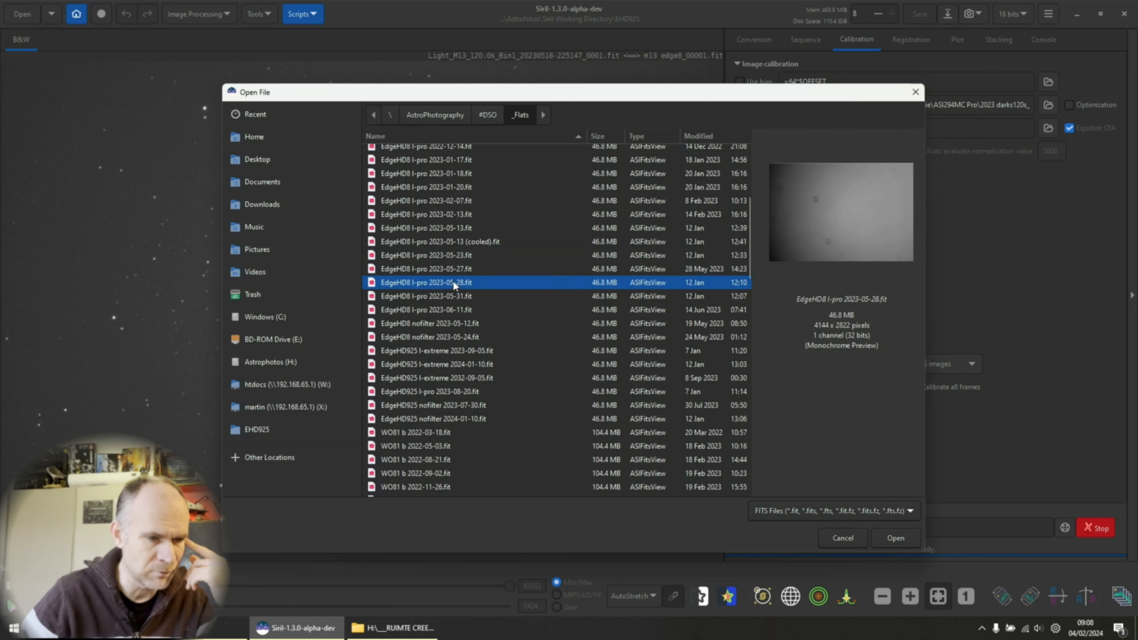
left_click(453, 294)
left_click(453, 281)
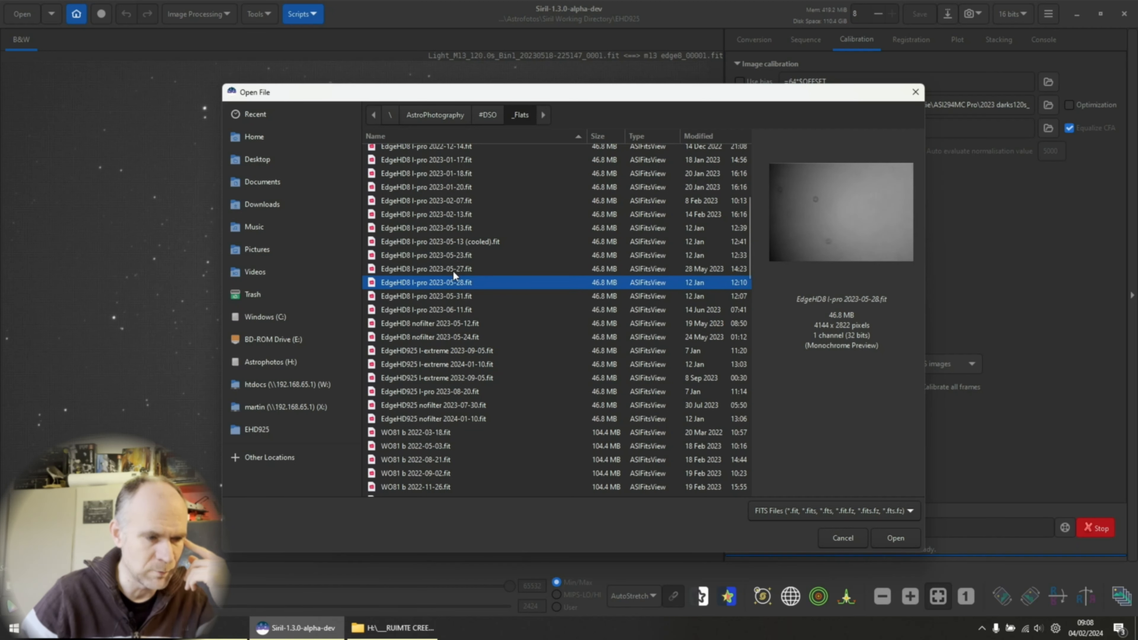
left_click(453, 271)
left_click(467, 257)
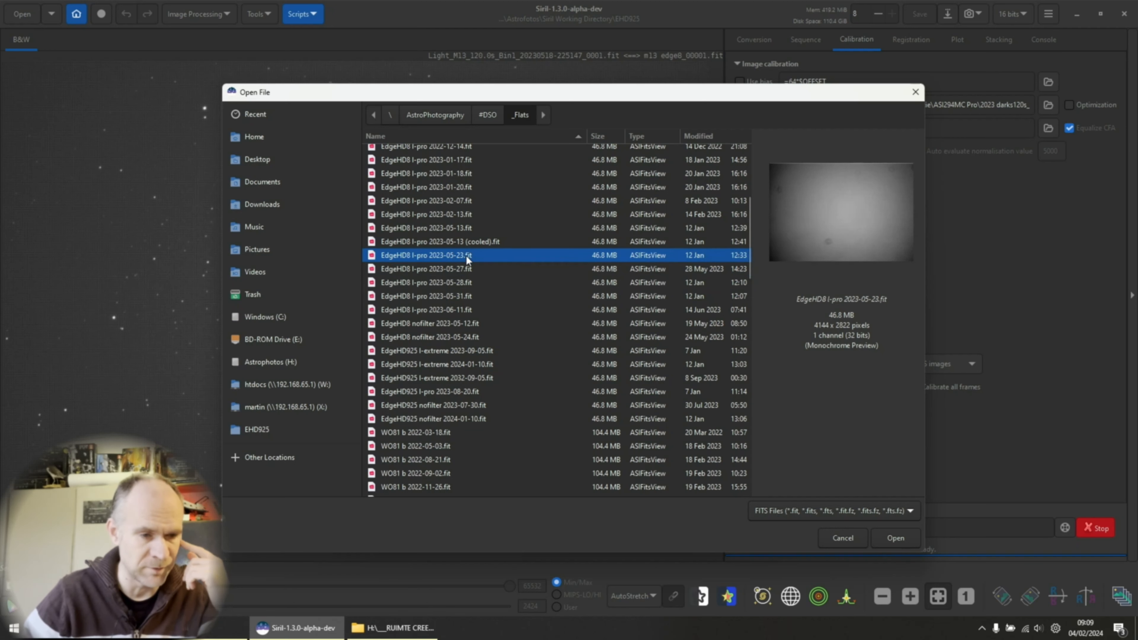
left_click(464, 265)
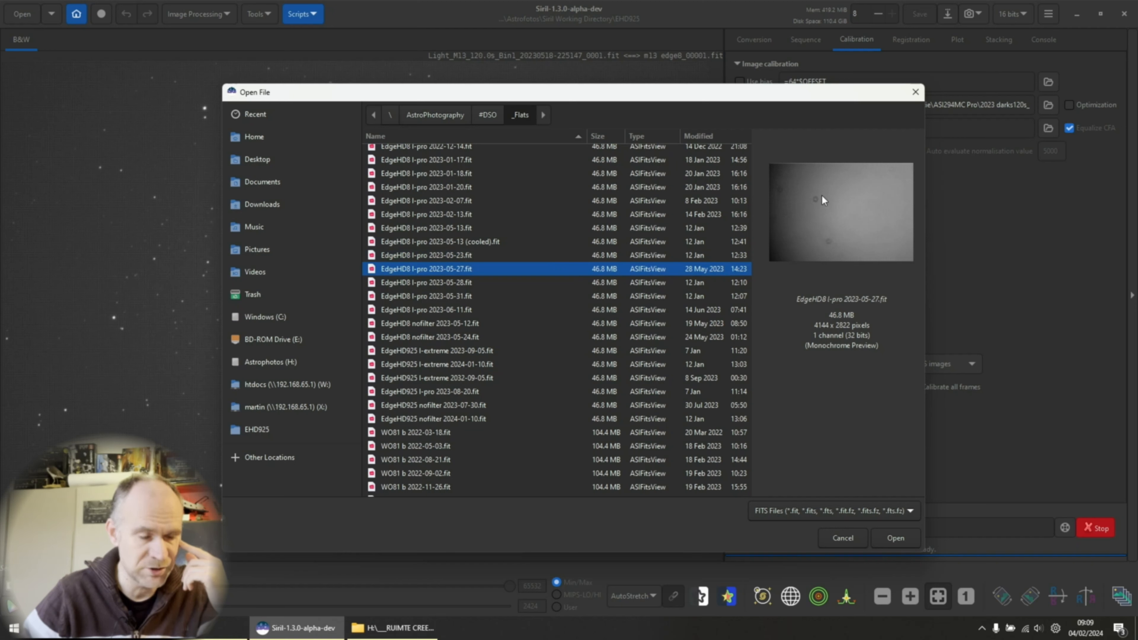
- Recheck the late-May flat previews and set the calibration master flat to EdgeHD8 l-pro 2023-05-23.fit
left_click(469, 282)
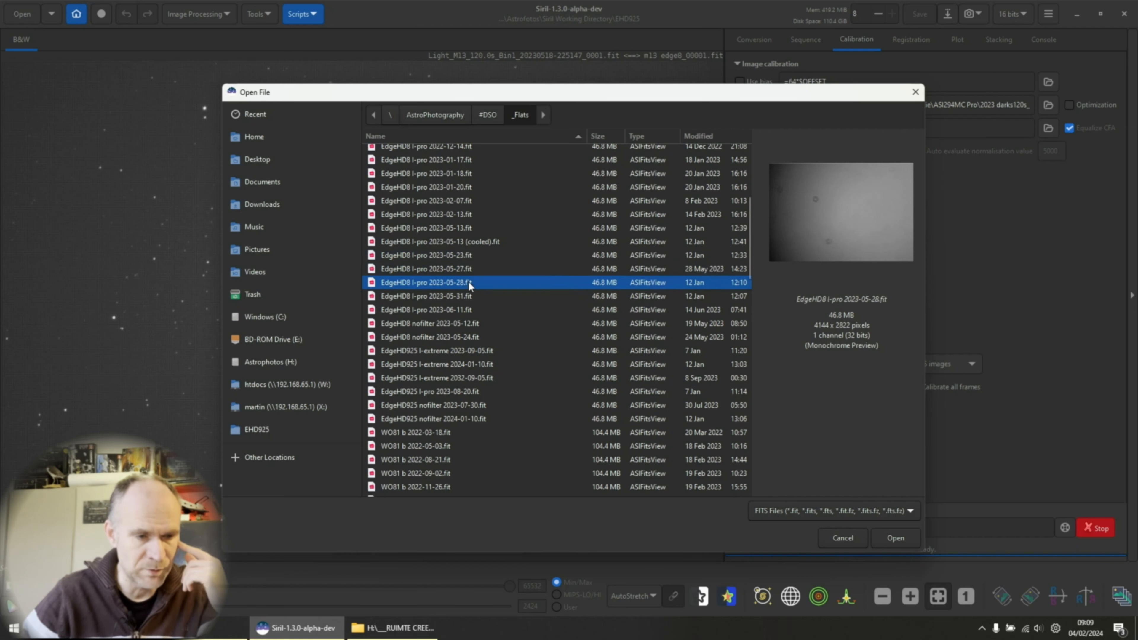
left_click(468, 270)
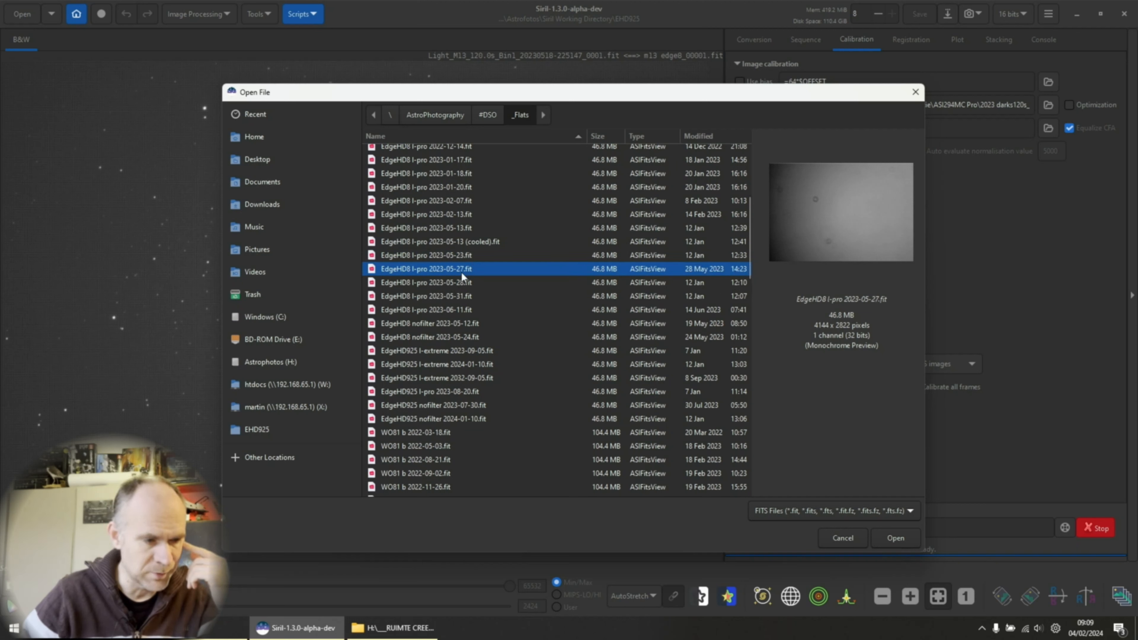
left_click(470, 254)
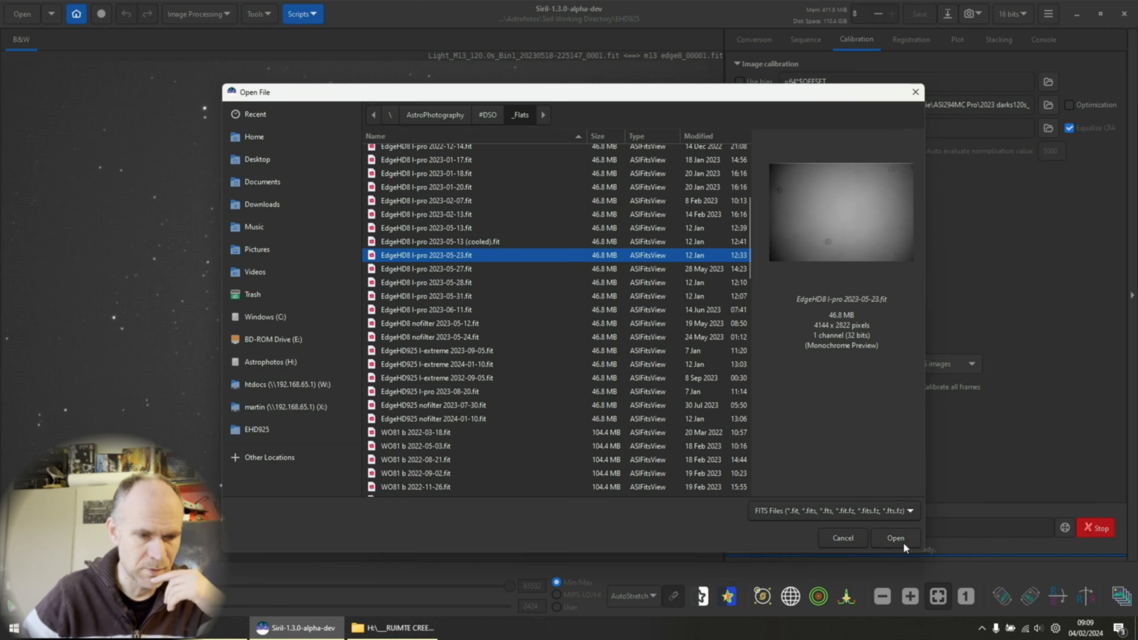
left_click(895, 538)
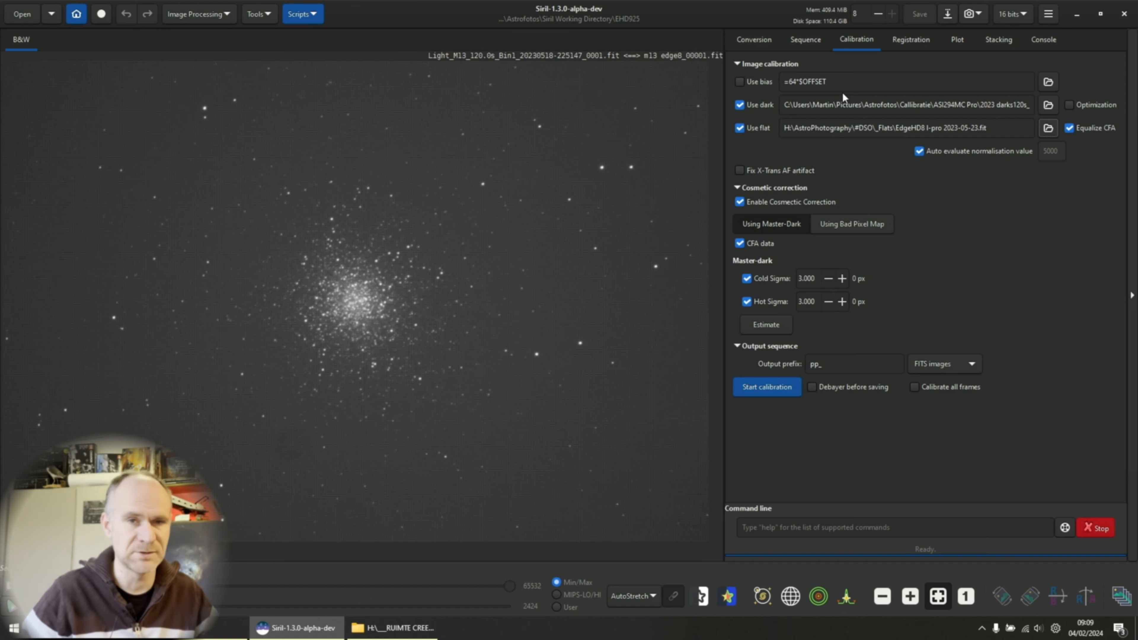
- Calibrate the M13 sequence with debayering before saving, and register all calibrated frames using Global Star Alignment
left_click(819, 388)
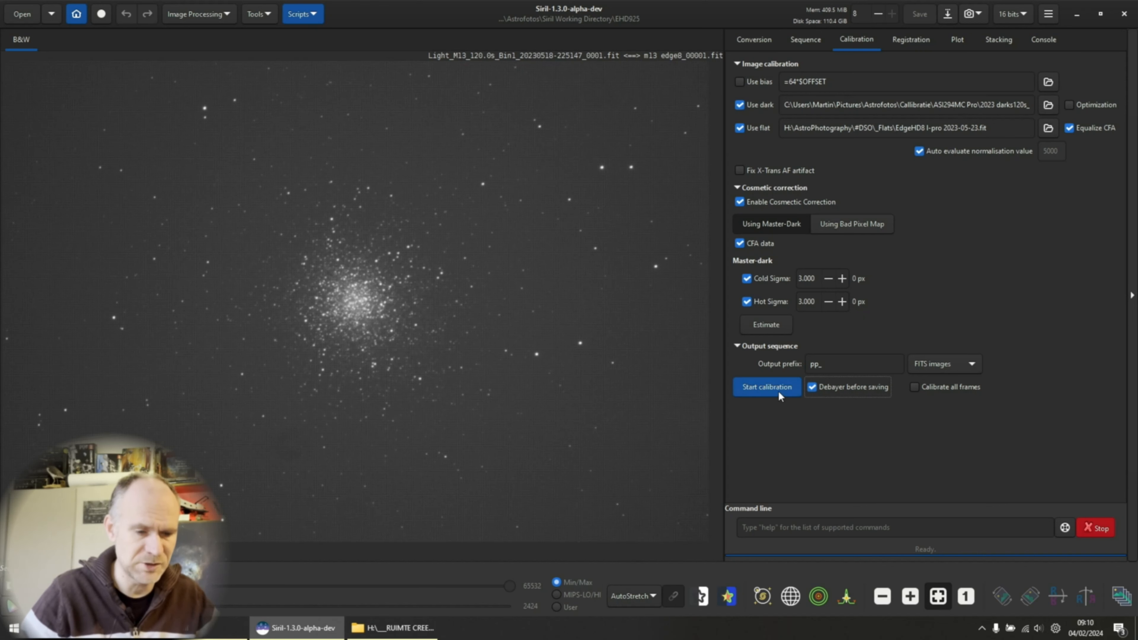
left_click(767, 387)
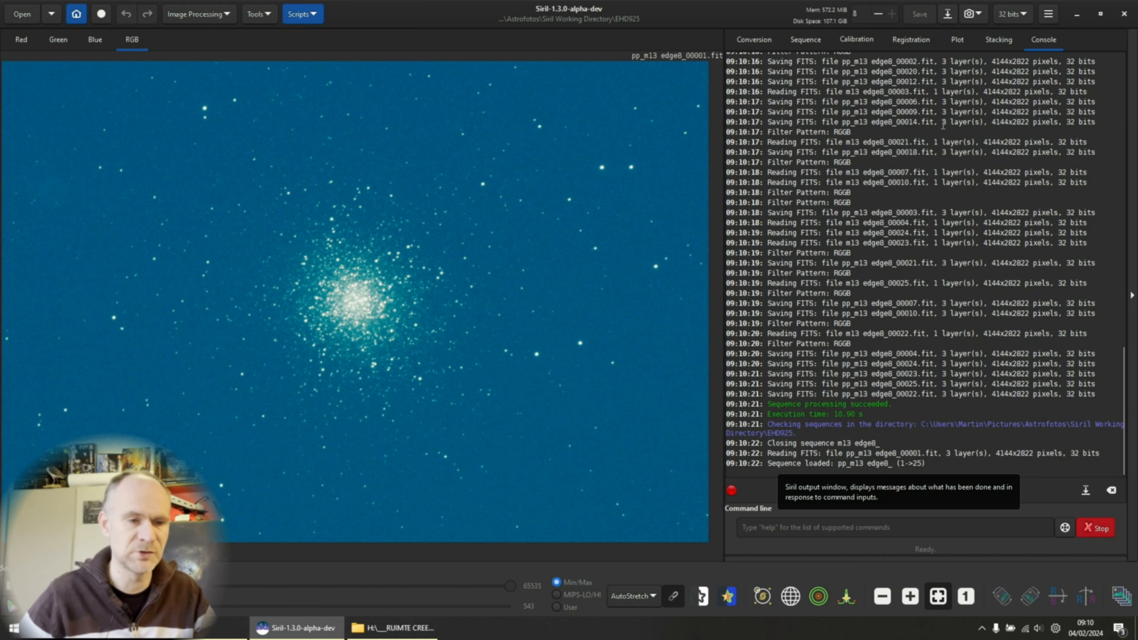
left_click(911, 47)
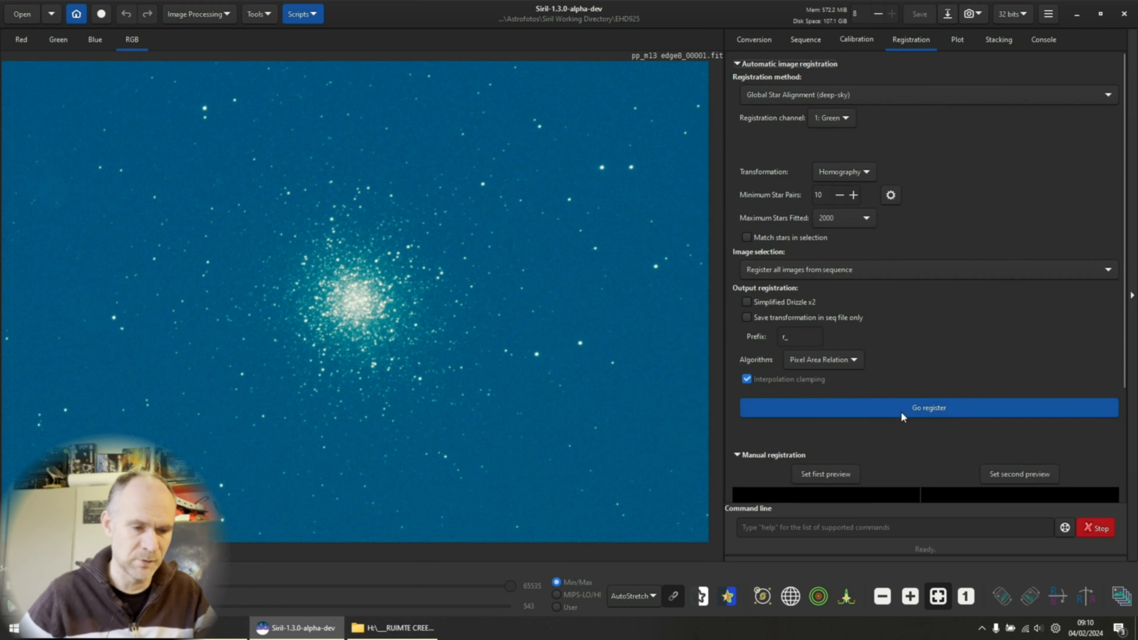
left_click(901, 412)
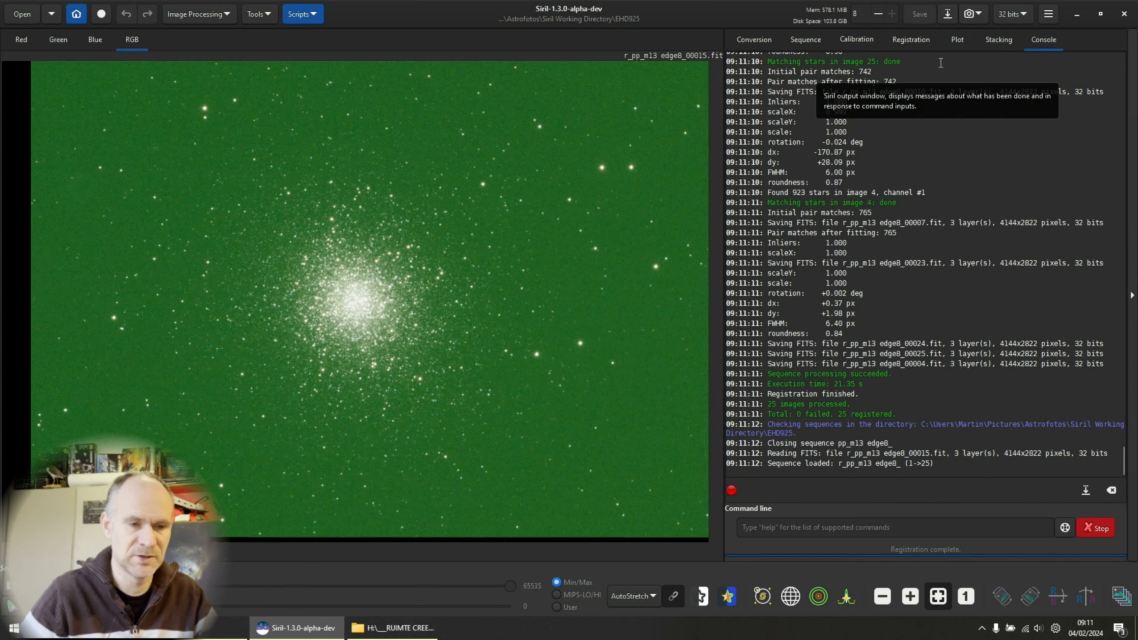
- Show the FWHM plot of the registered frames and box the low-FWHM group within frames 13 to 25
left_click(955, 39)
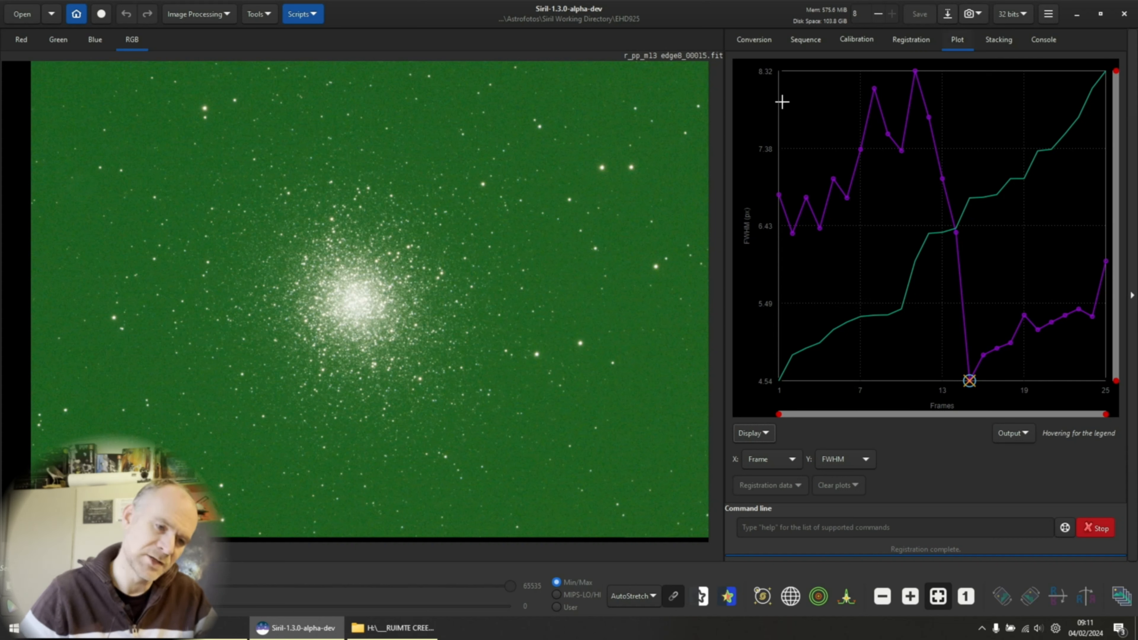
left_click_drag(761, 72, 1136, 402)
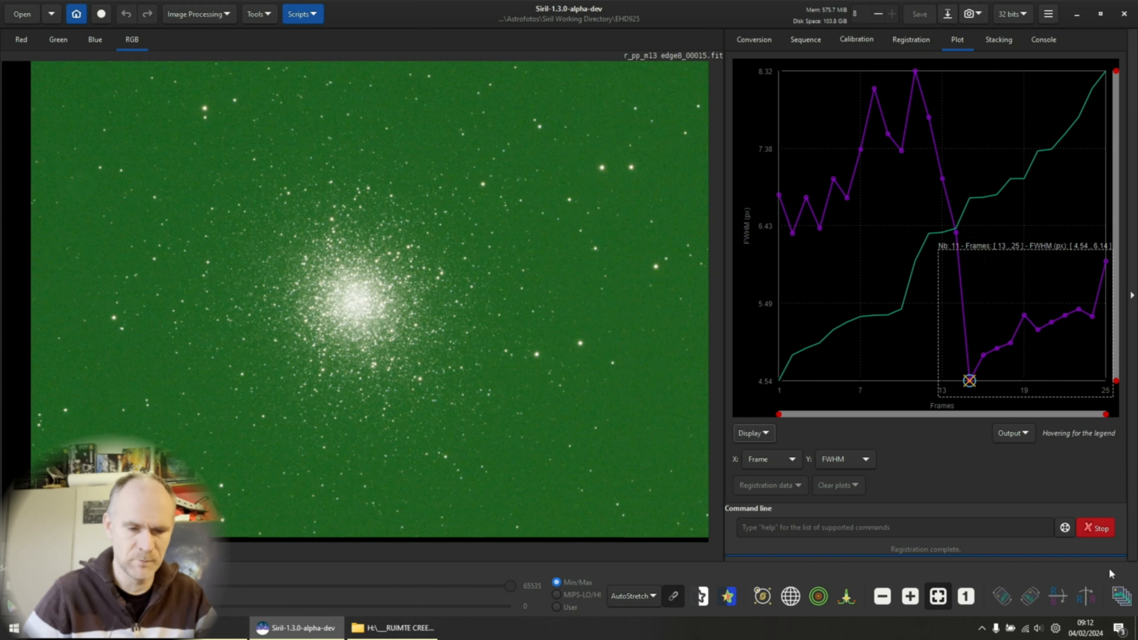
- Open the frame list clear of the image and step through the registered M13 frames from frame 1 to frame 15
left_click(1124, 603)
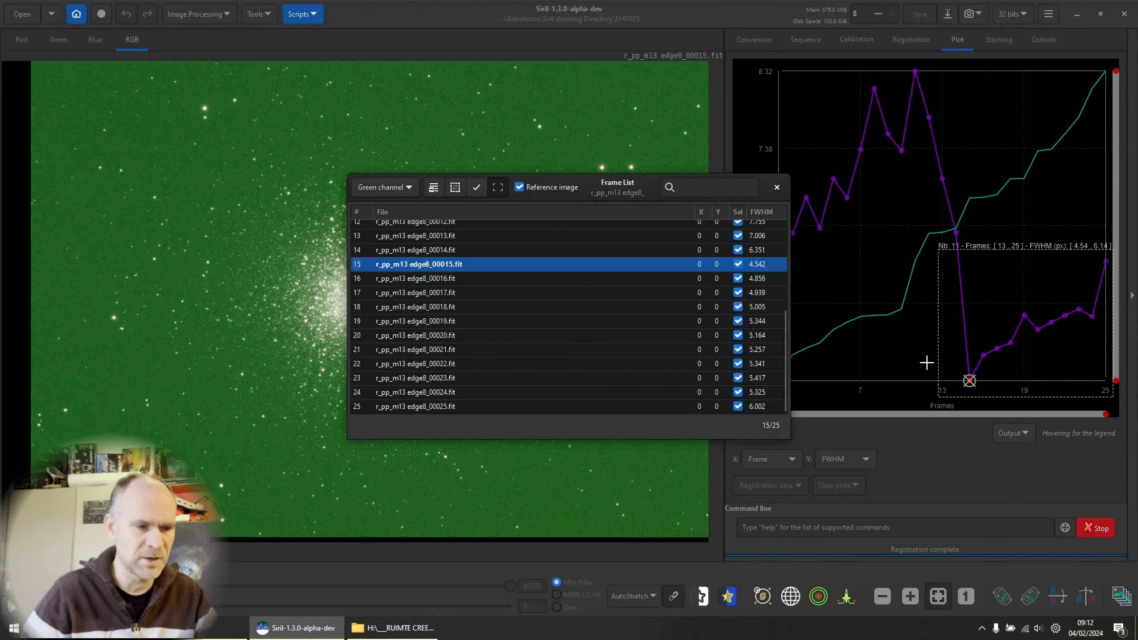
left_click_drag(654, 183, 972, 120)
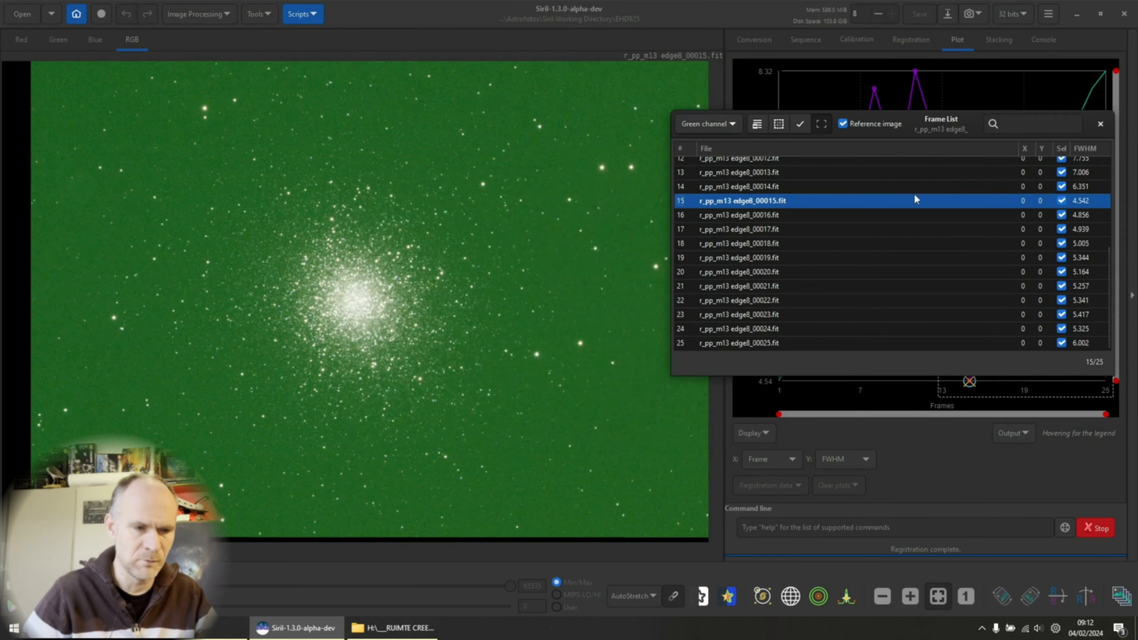
scroll(898, 270, "up", 5)
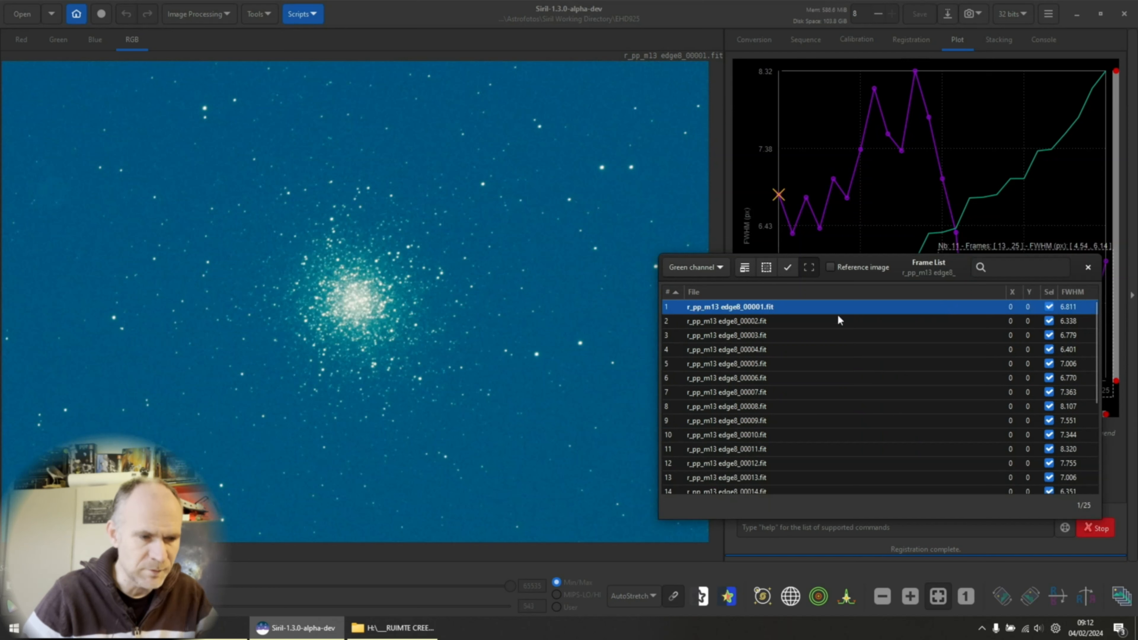
left_click(823, 321)
left_click(827, 337)
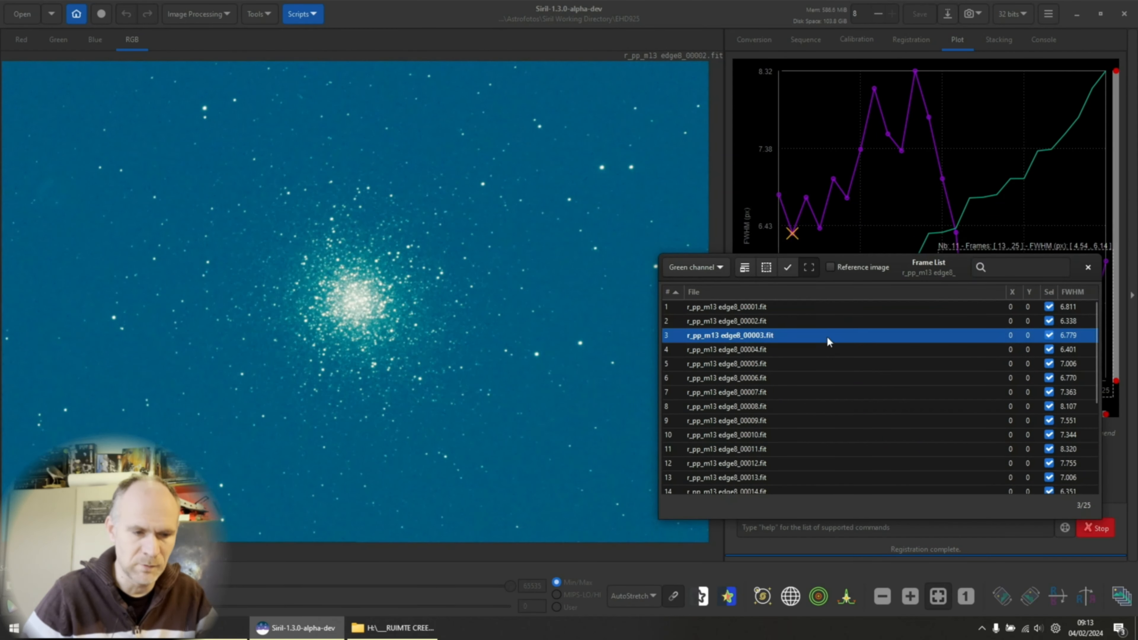
left_click(827, 348)
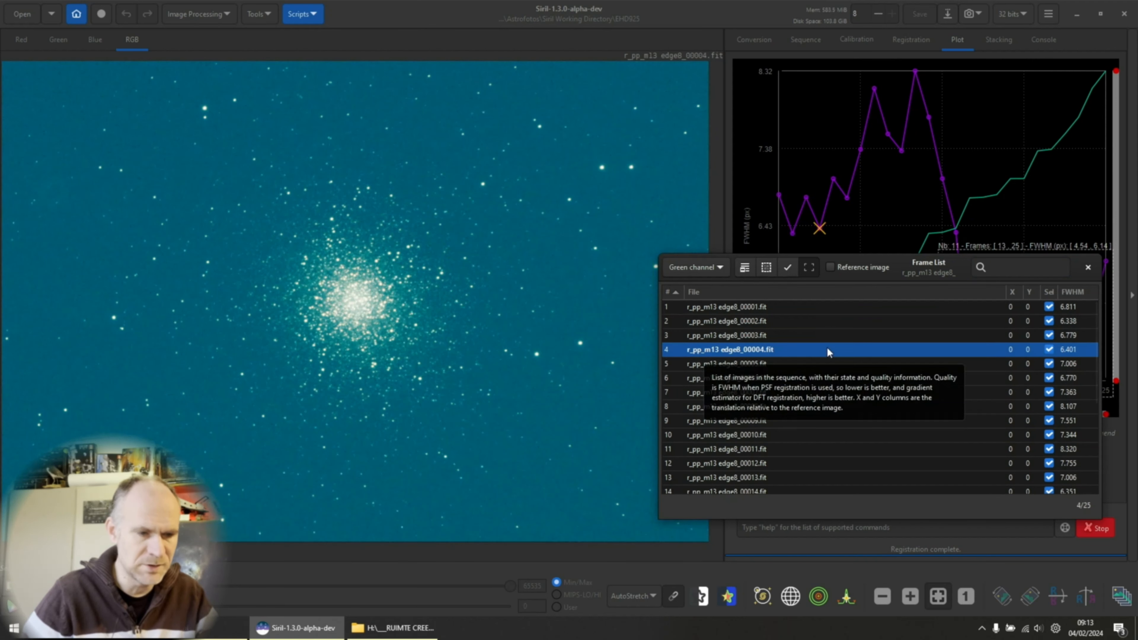
left_click(891, 391)
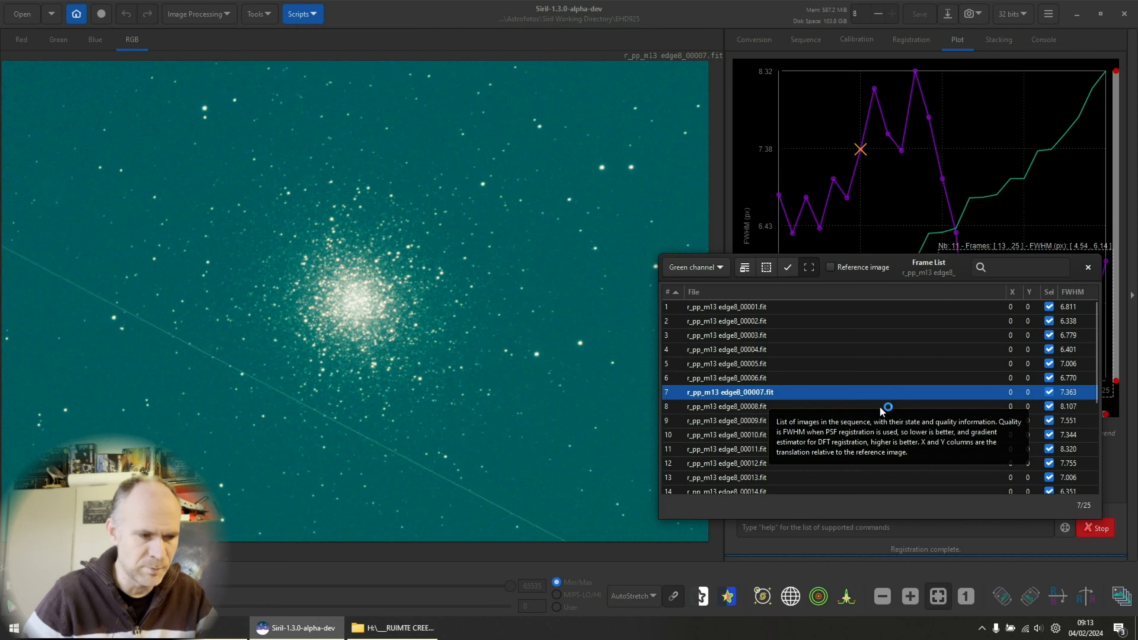
left_click(868, 449)
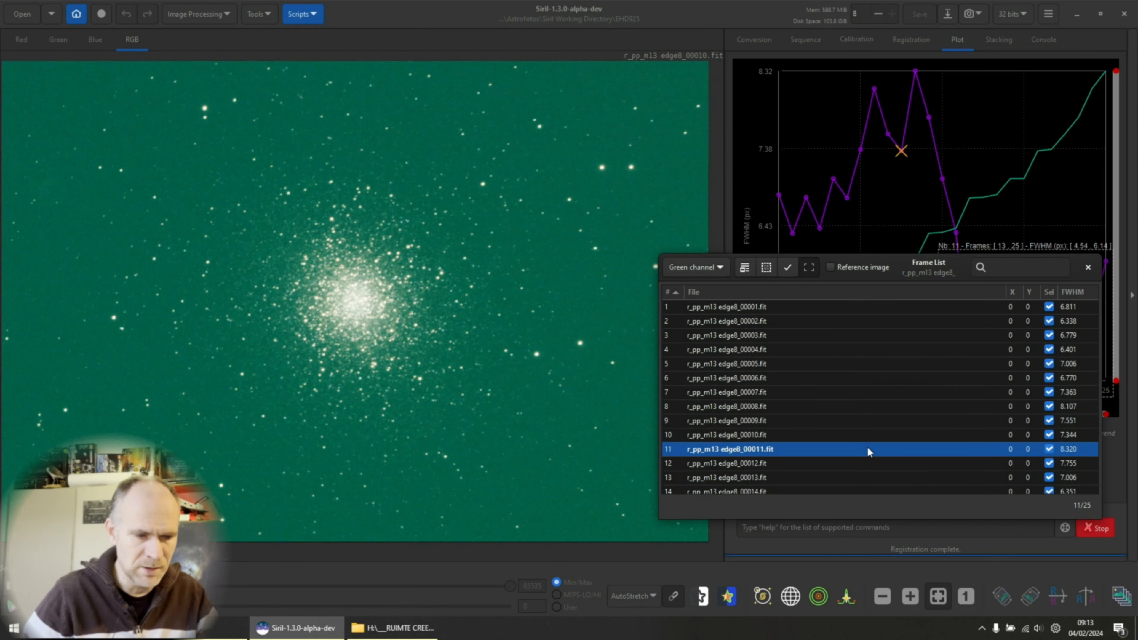
scroll(868, 445, "down", 5)
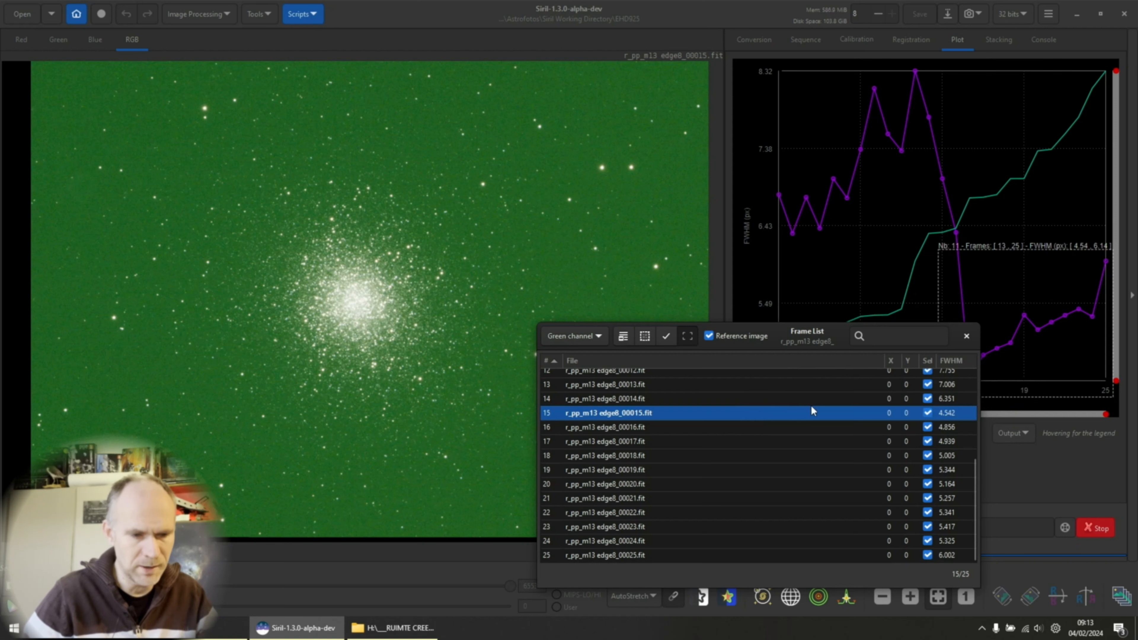
- Load frame 1 of the registered sequence and highlight the observation start time in its FITS header
left_click_drag(973, 484, 976, 386)
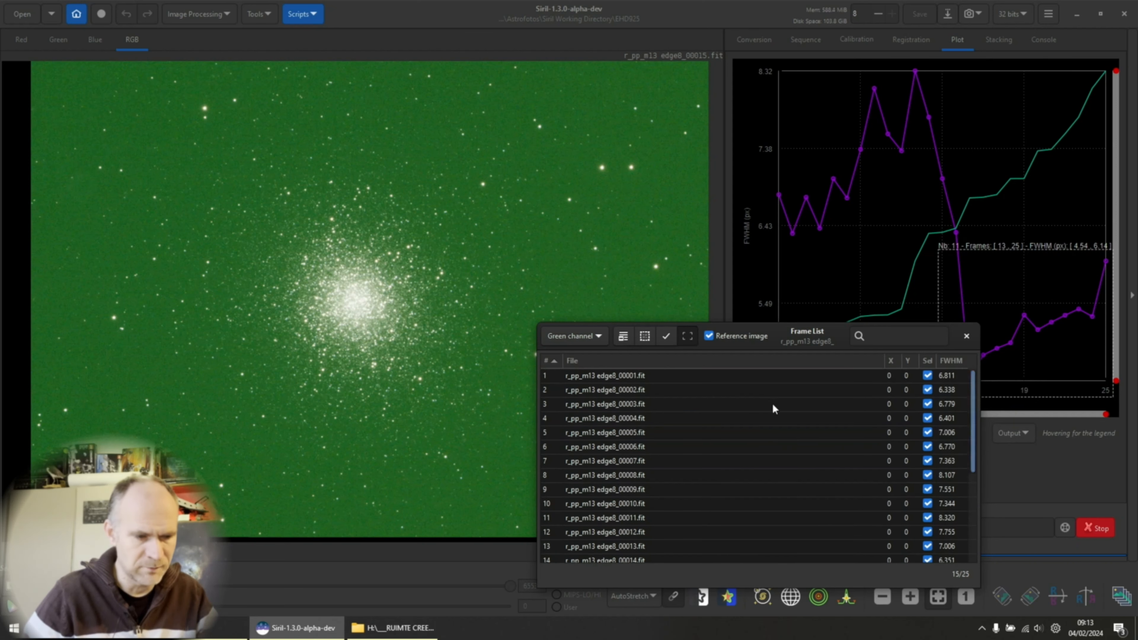
left_click(634, 379)
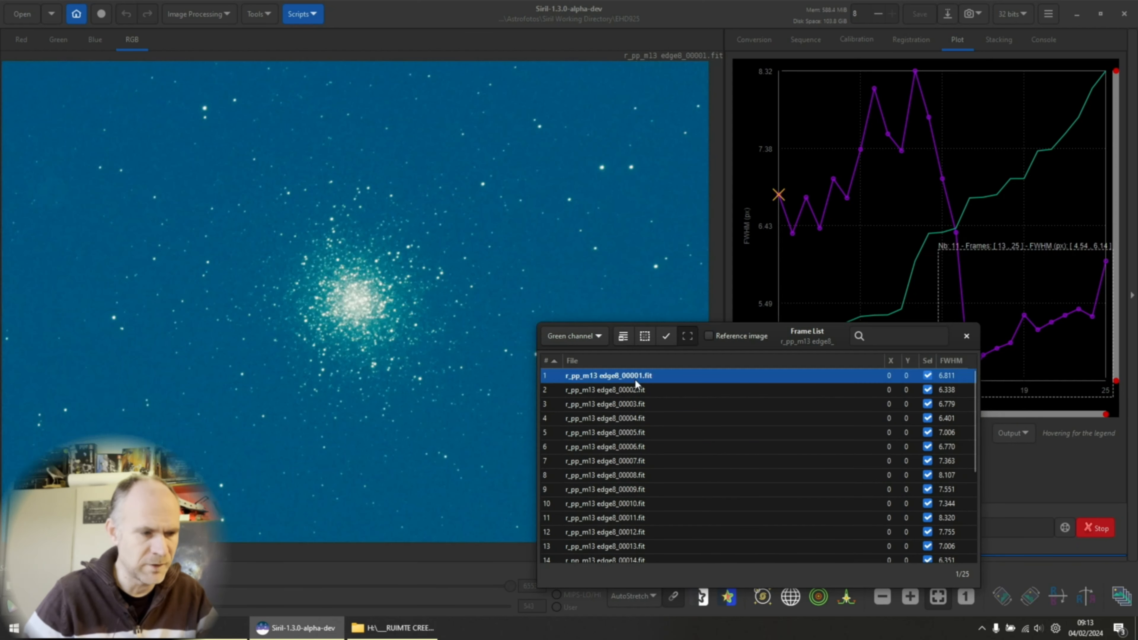
left_click(256, 14)
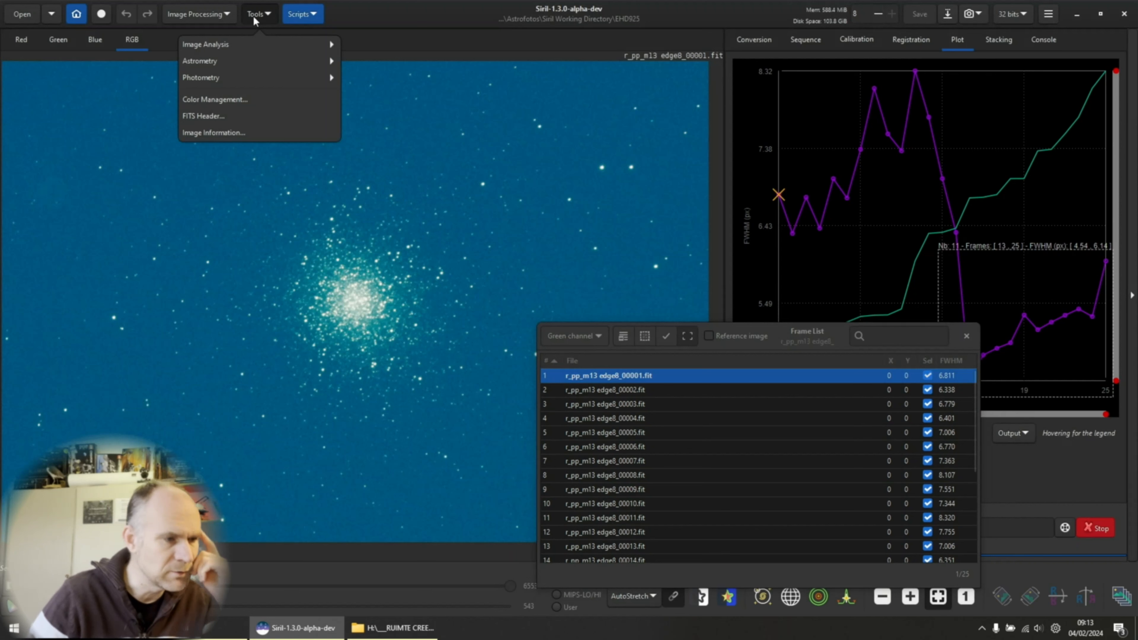
left_click(227, 117)
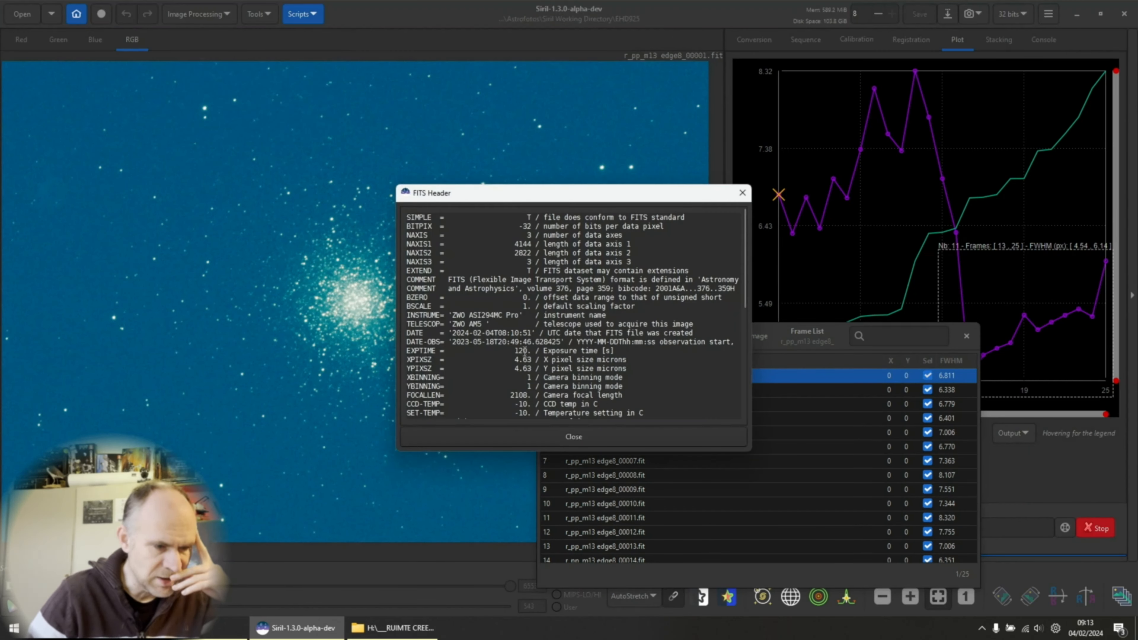
left_click_drag(502, 342, 532, 342)
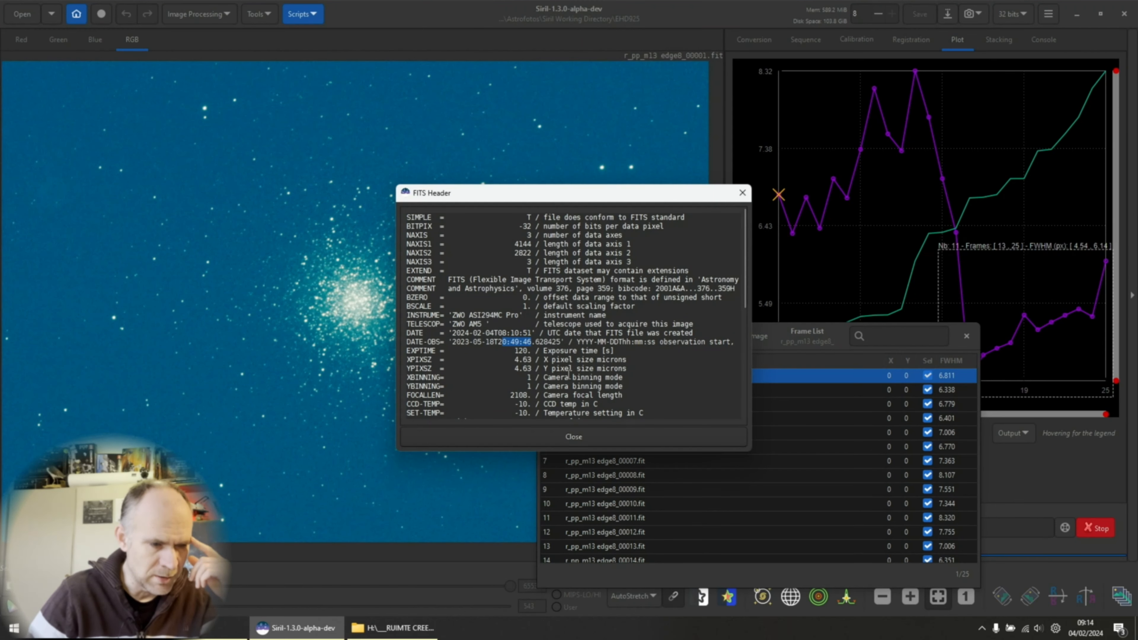
- Switch to Stellarium, set the time on 2023-05-18 to 20:50, and search for M13
key("super")
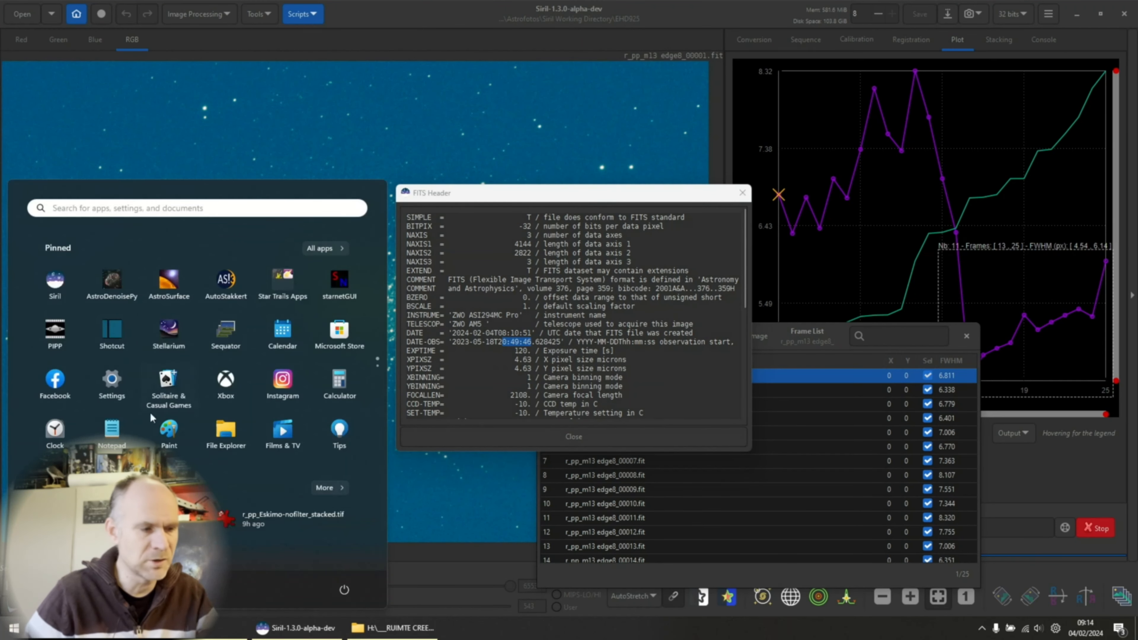
left_click(163, 342)
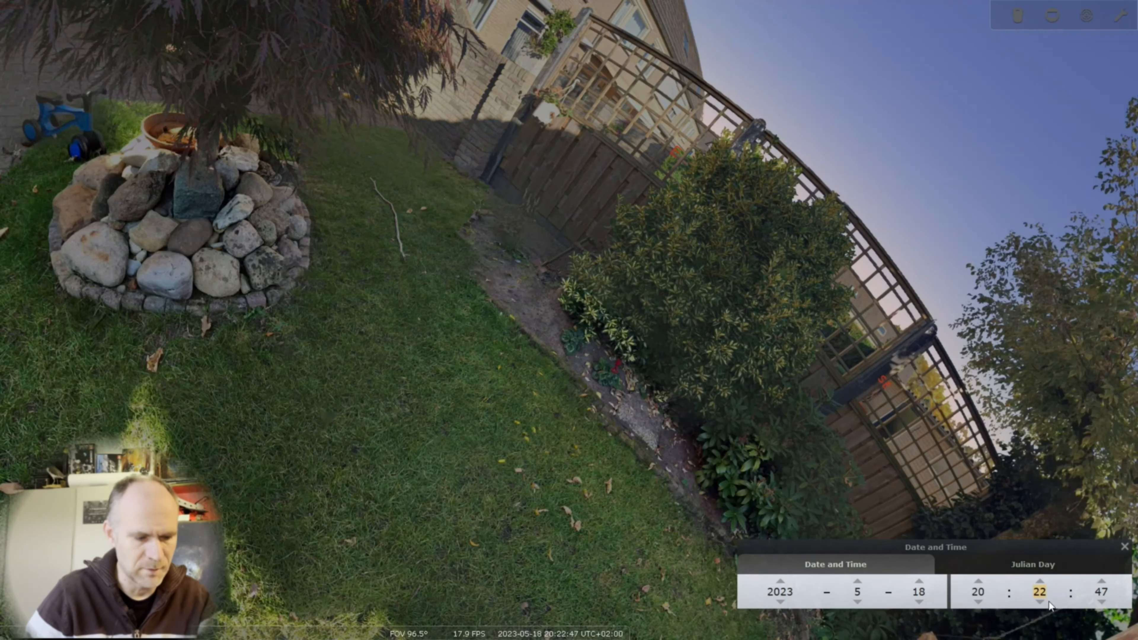
type("0")
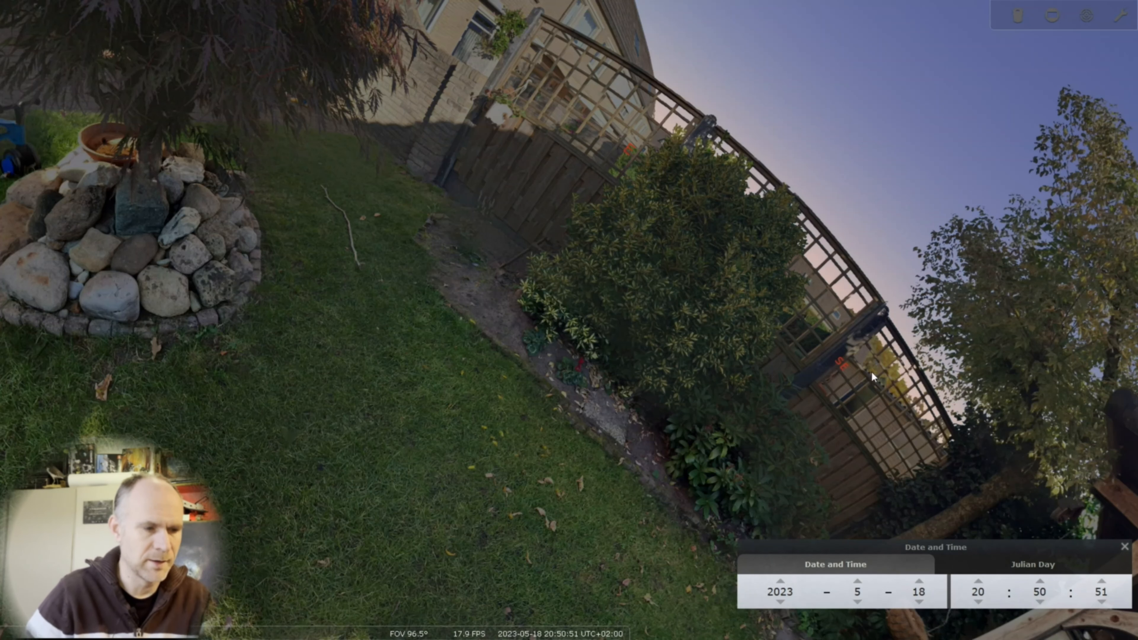
key("ctrl+f")
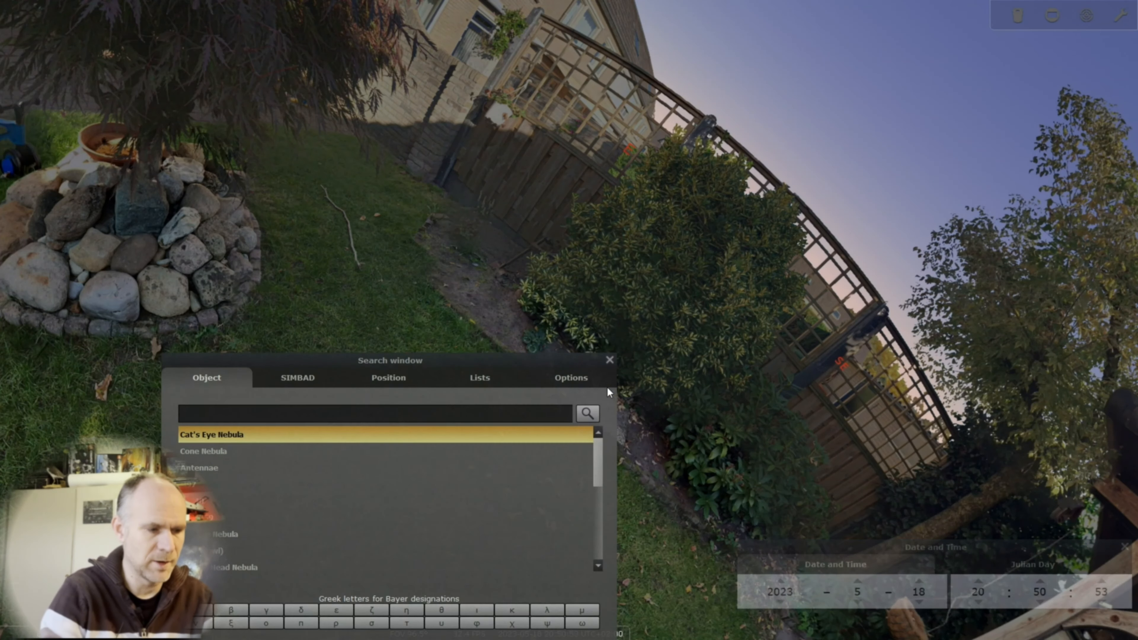
type("M13")
key("Return")
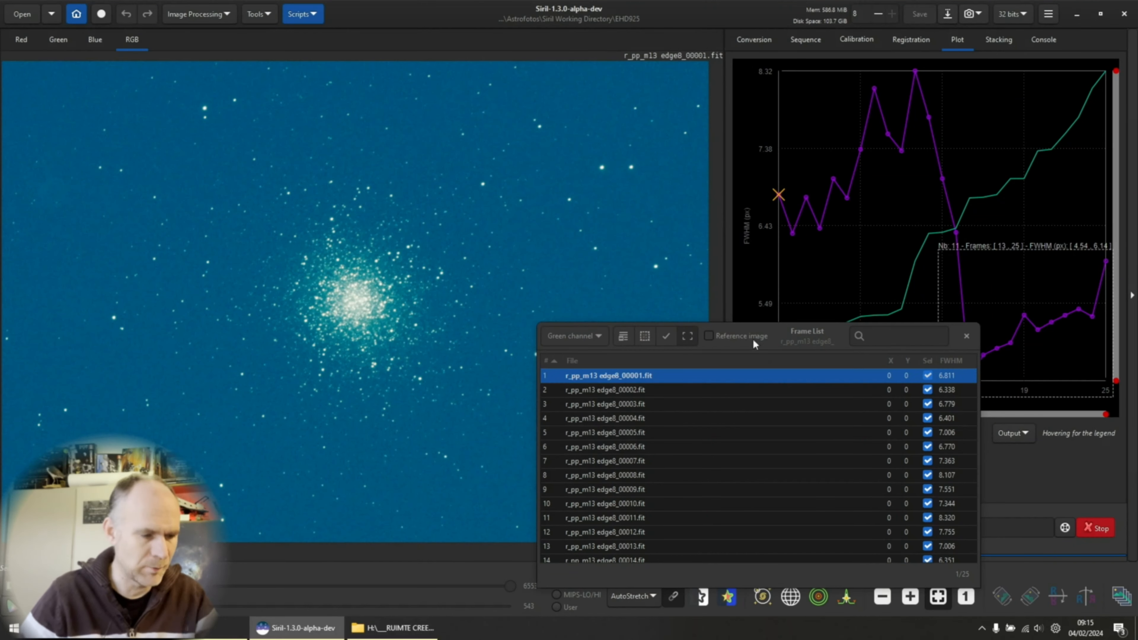
- Switch to File Explorer, open the M13 Hercules Cluster folder 2230mm EHD925 prime, 2023-09-07 Achtertuin, and select all its light frames
left_click(370, 636)
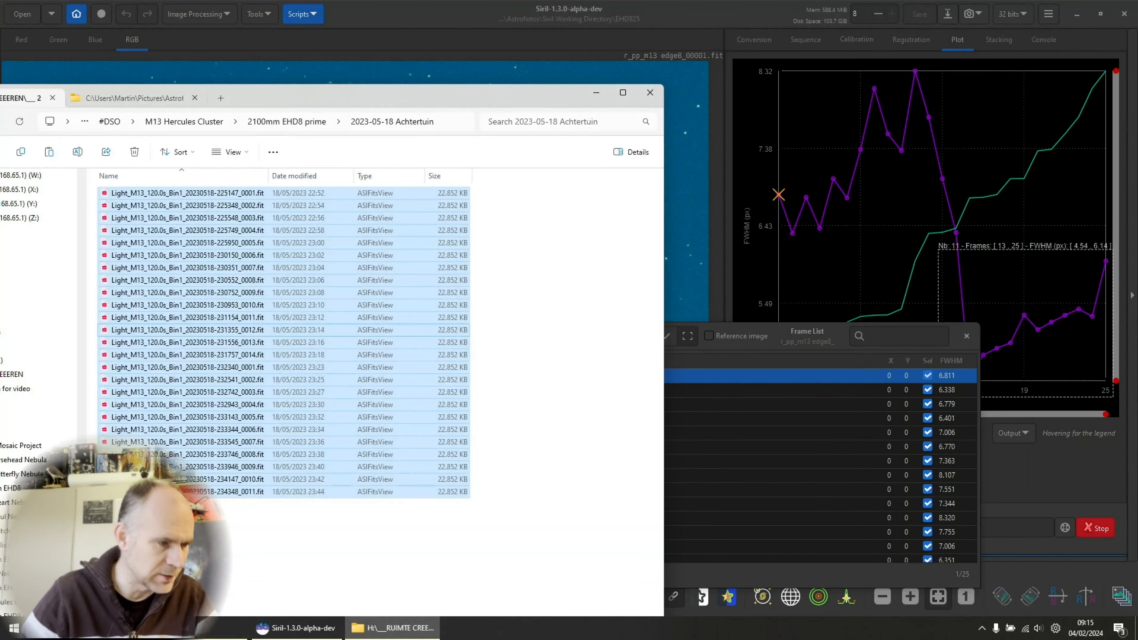
left_click_drag(274, 102, 484, 52)
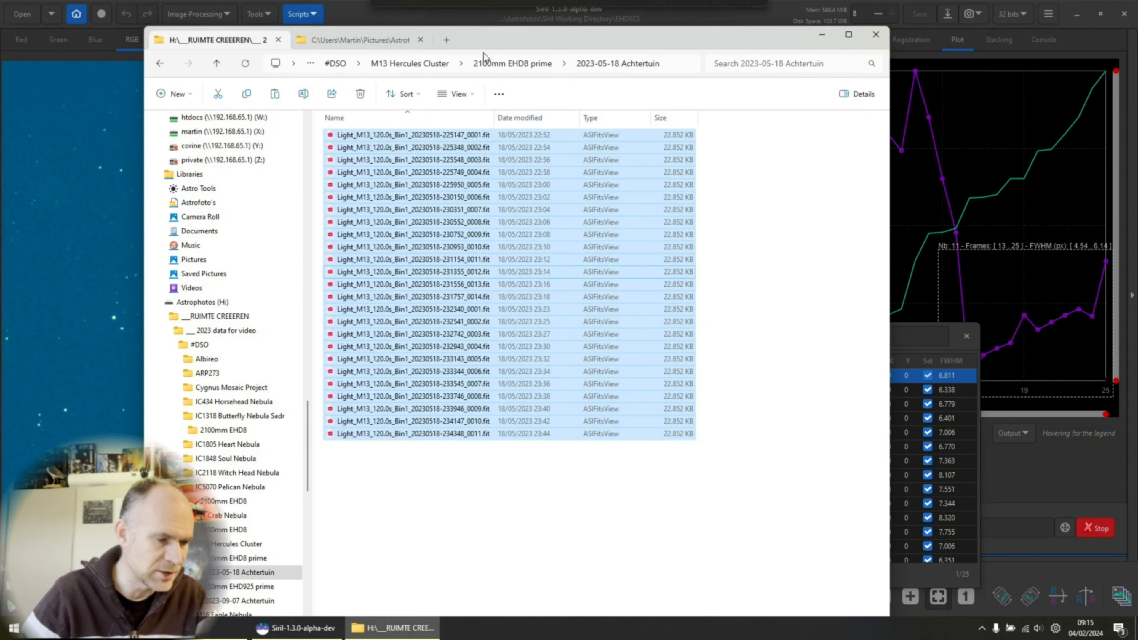
scroll(239, 485, "down", 3)
left_click(239, 473)
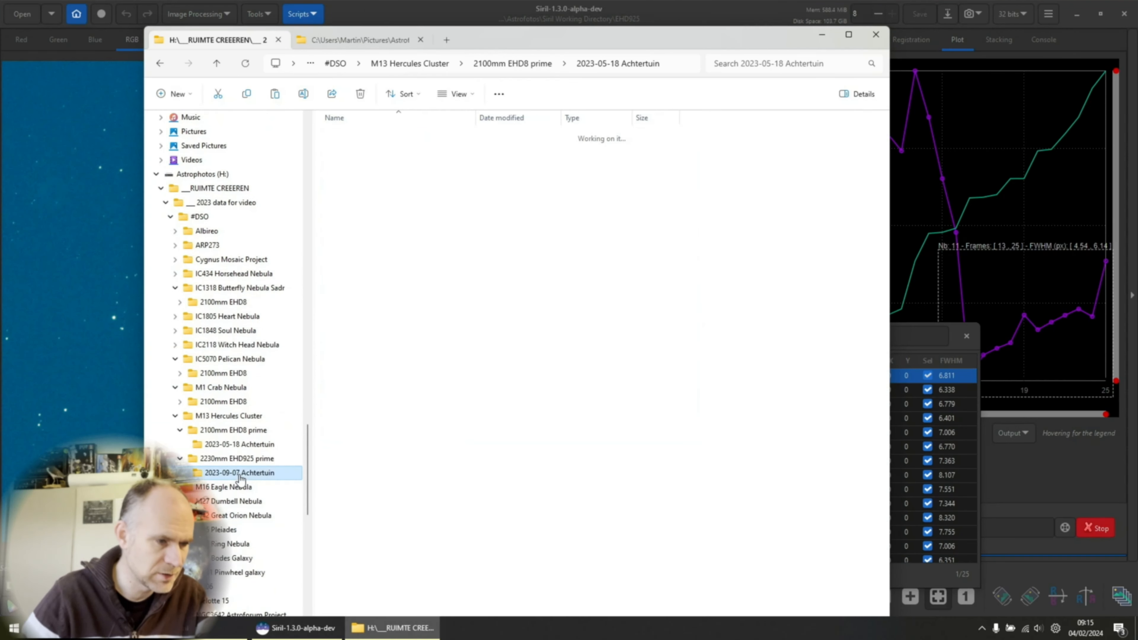
key("ctrl+a")
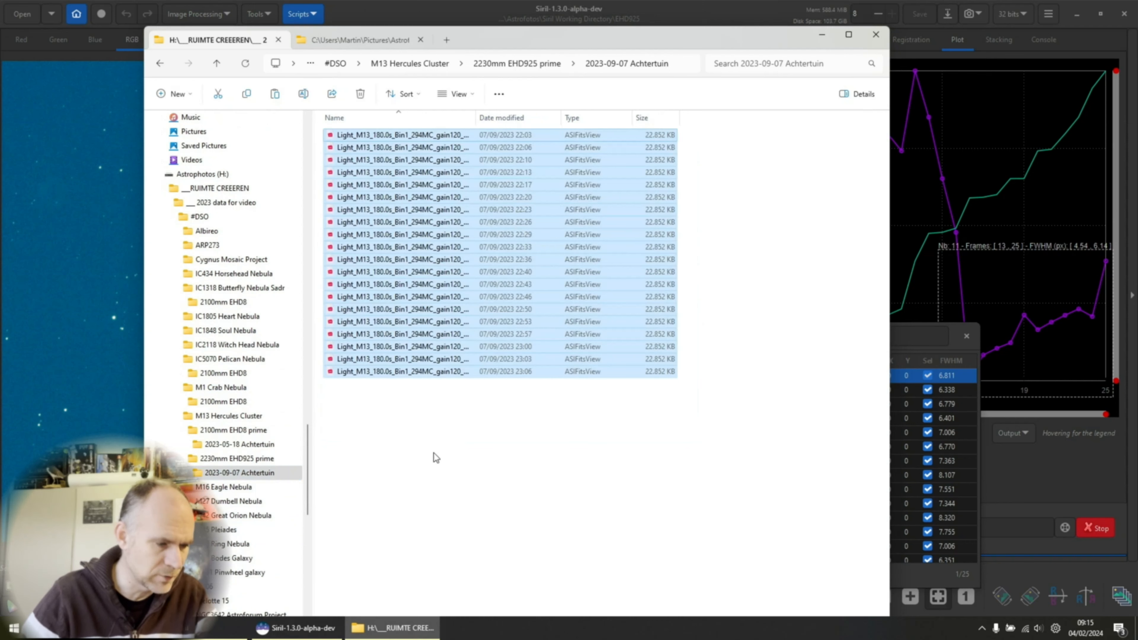
left_click_drag(578, 33, 601, 3)
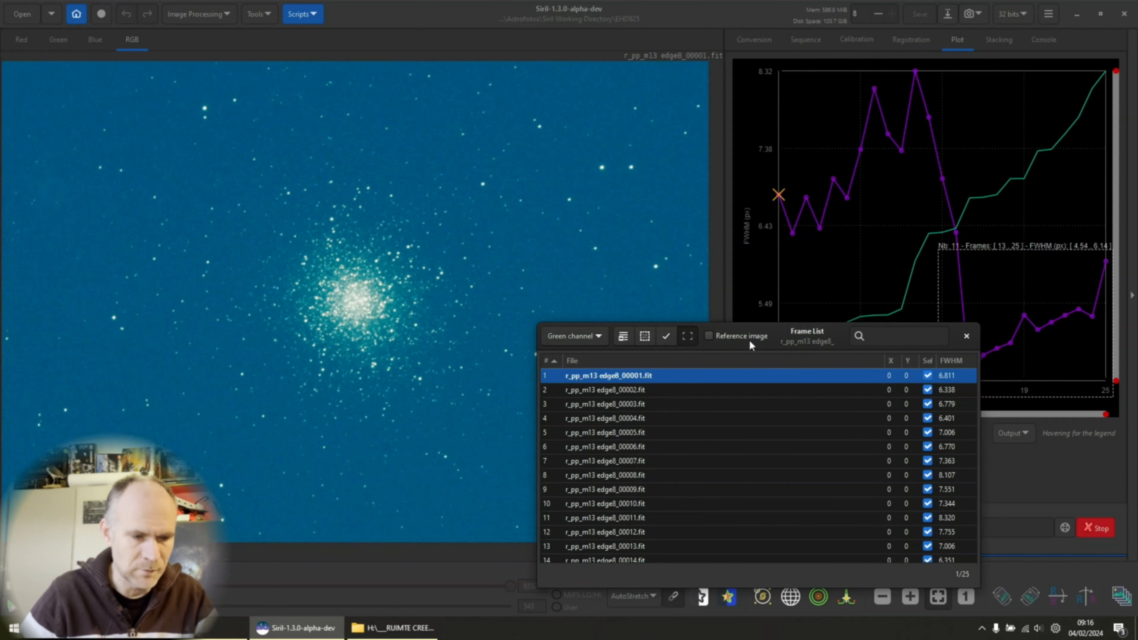
- Move the frame list clear of the FWHM plot and exclude frames 1 to 5 from the registered M13 sequence
left_click_drag(773, 337, 385, 102)
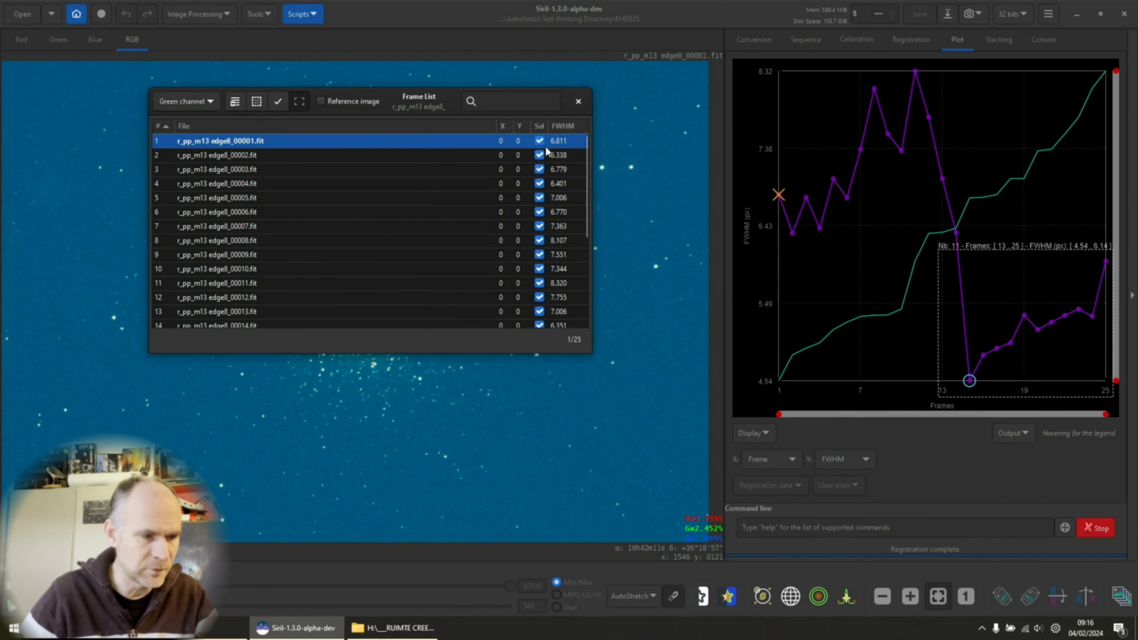
left_click(539, 141)
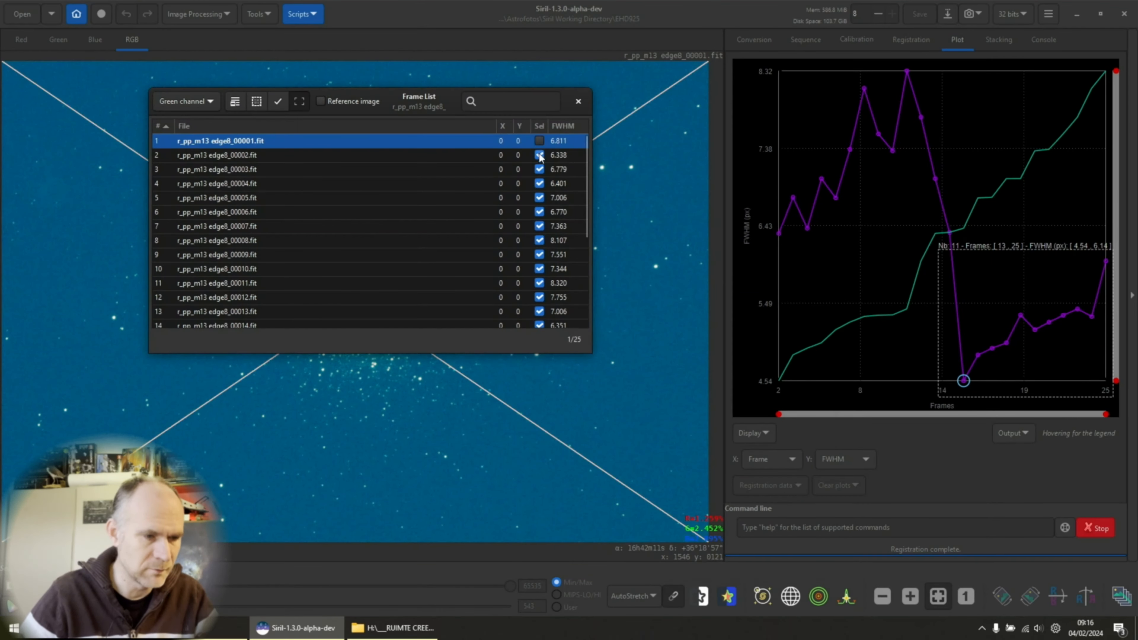
left_click(540, 155)
left_click(539, 169)
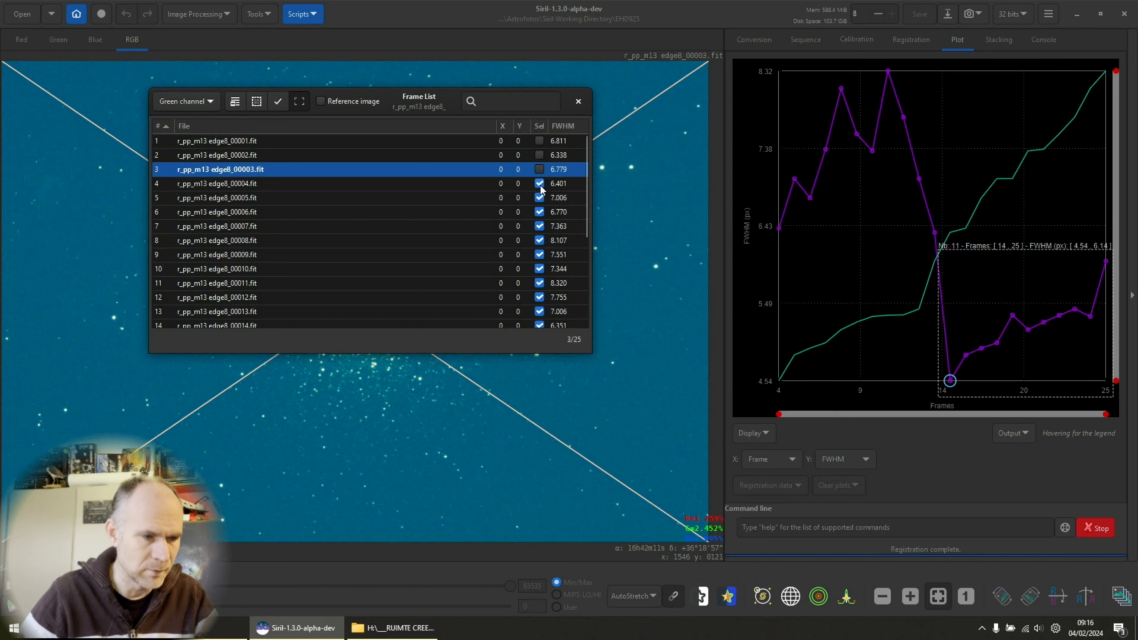
left_click(539, 184)
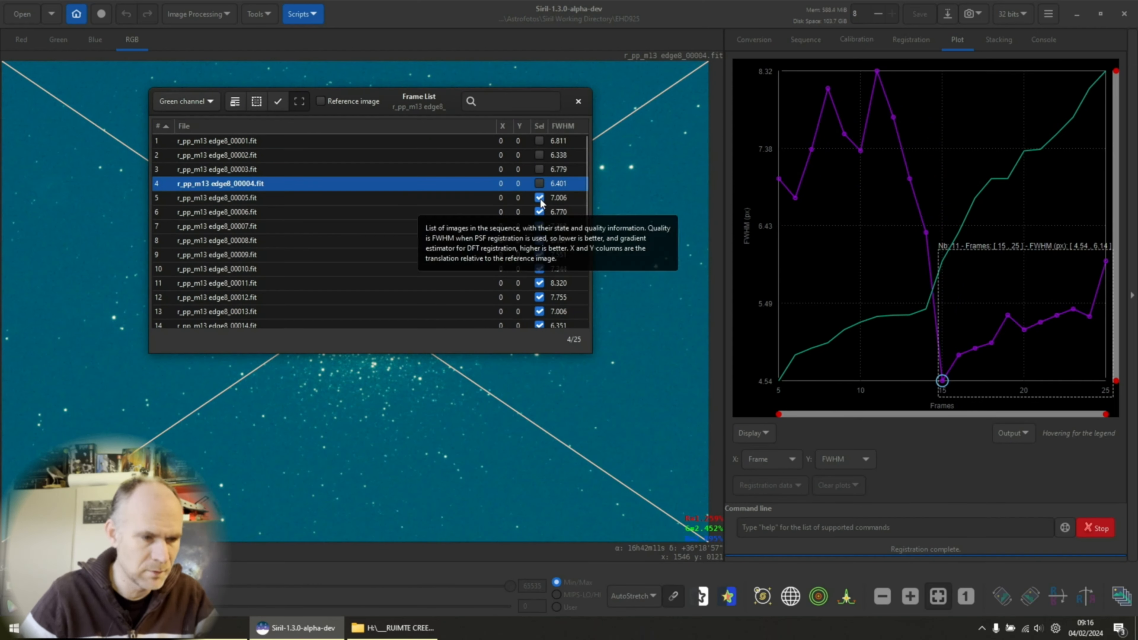
left_click(540, 198)
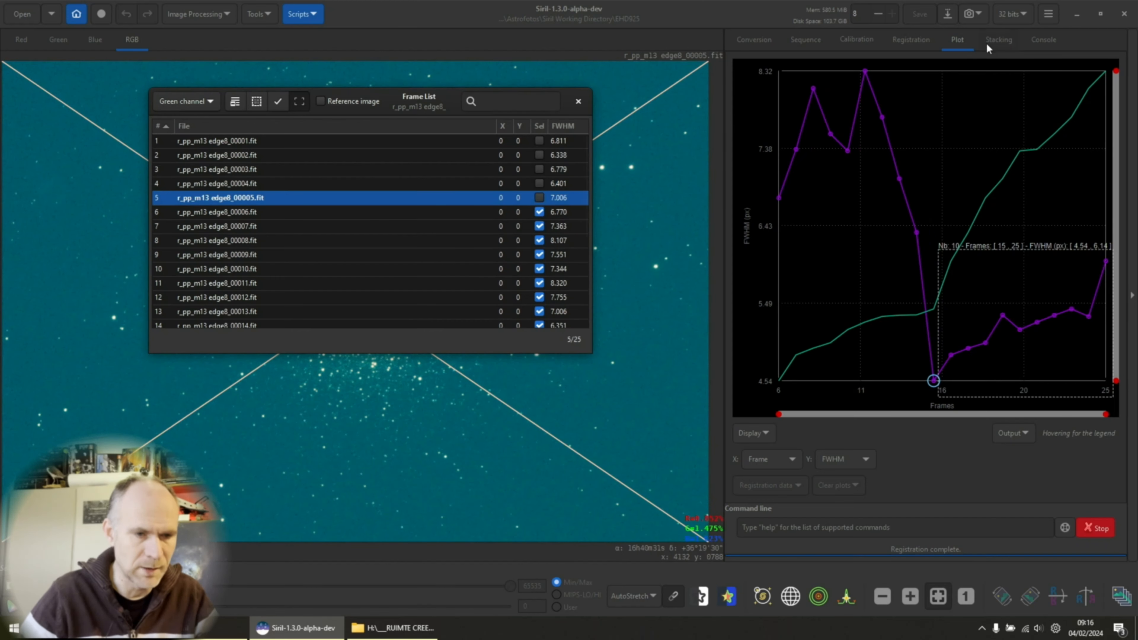
- Close the frame list and stack the selected frames using average stacking with rejection and additive with scaling normalisation
left_click(997, 41)
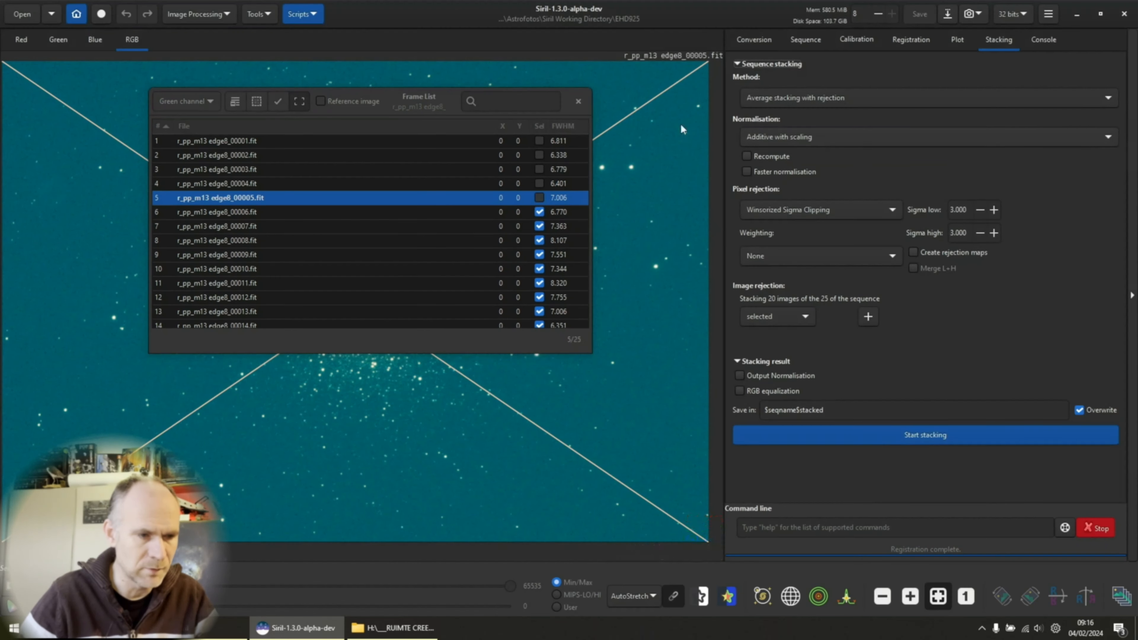
left_click(579, 102)
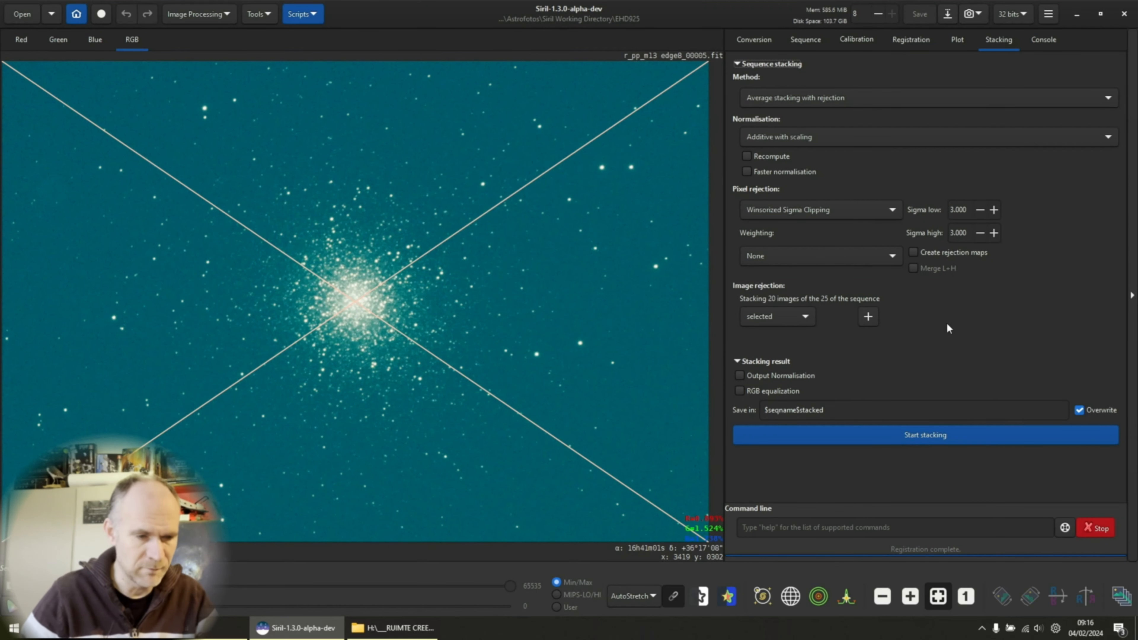
left_click(946, 442)
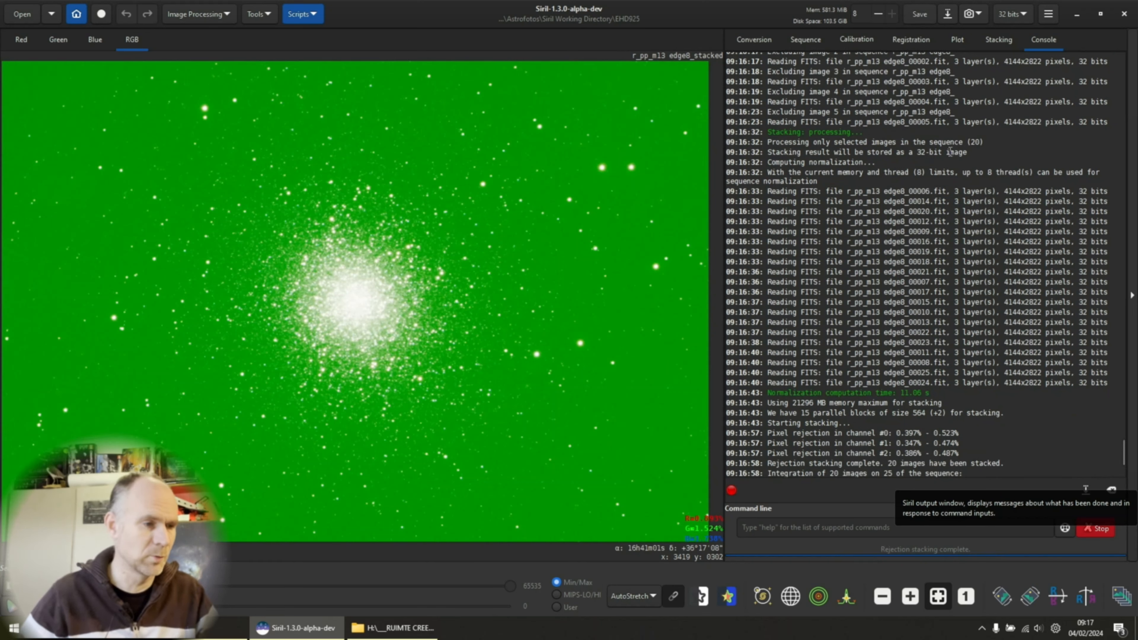
- Run Photometric Color Calibration on the stacked M13 image with the NOMAD star catalogue
left_click(179, 14)
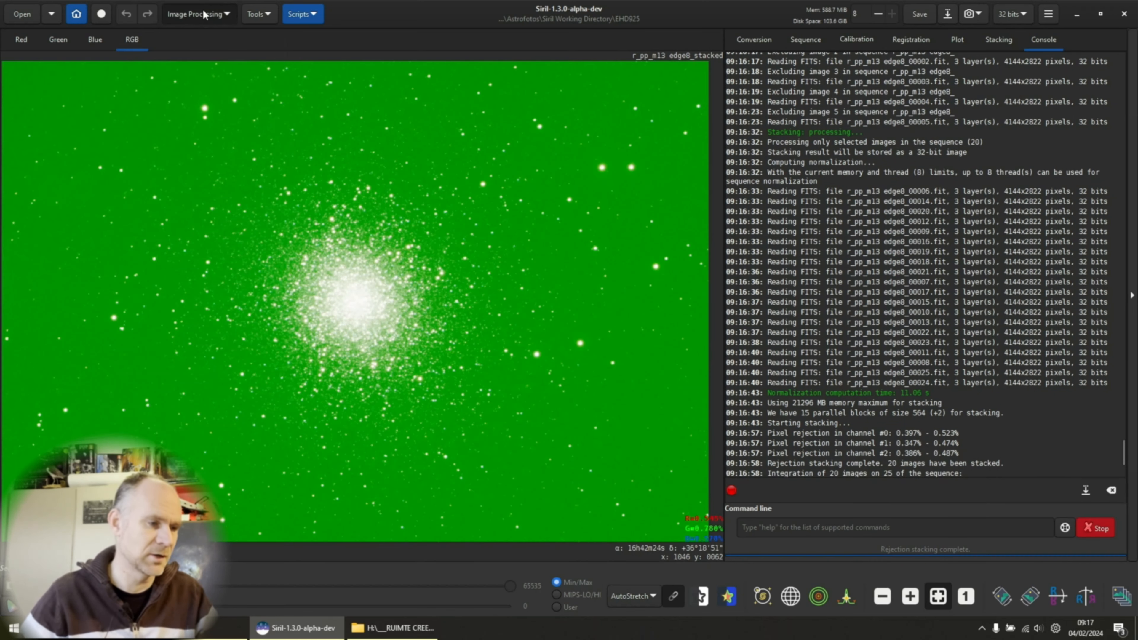
left_click(161, 100)
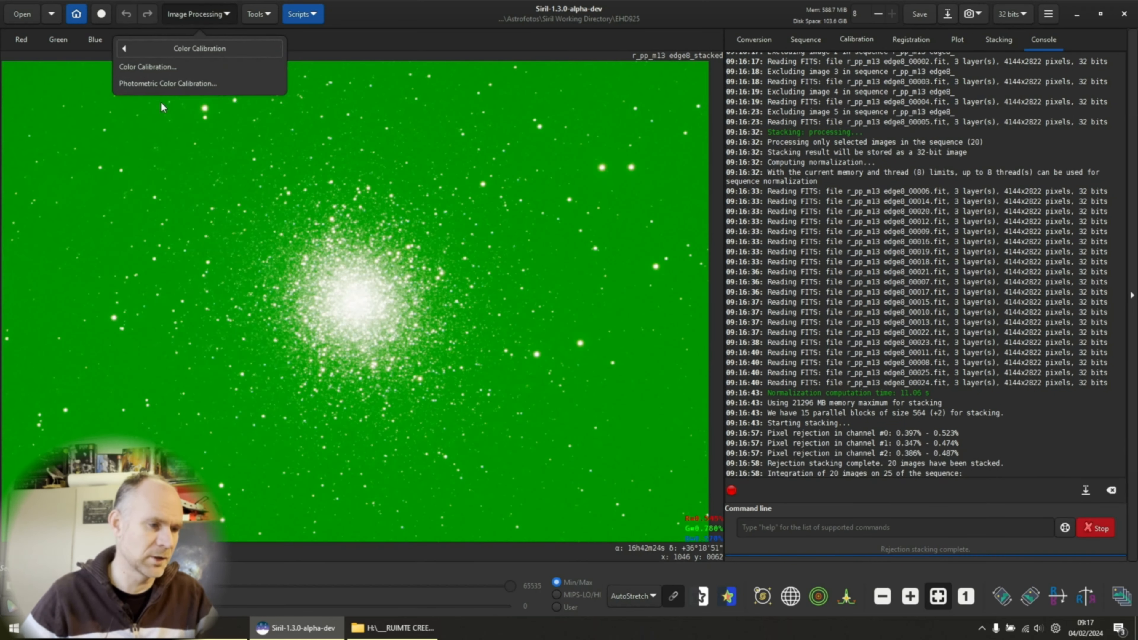
left_click(158, 83)
left_click_drag(524, 113, 839, 102)
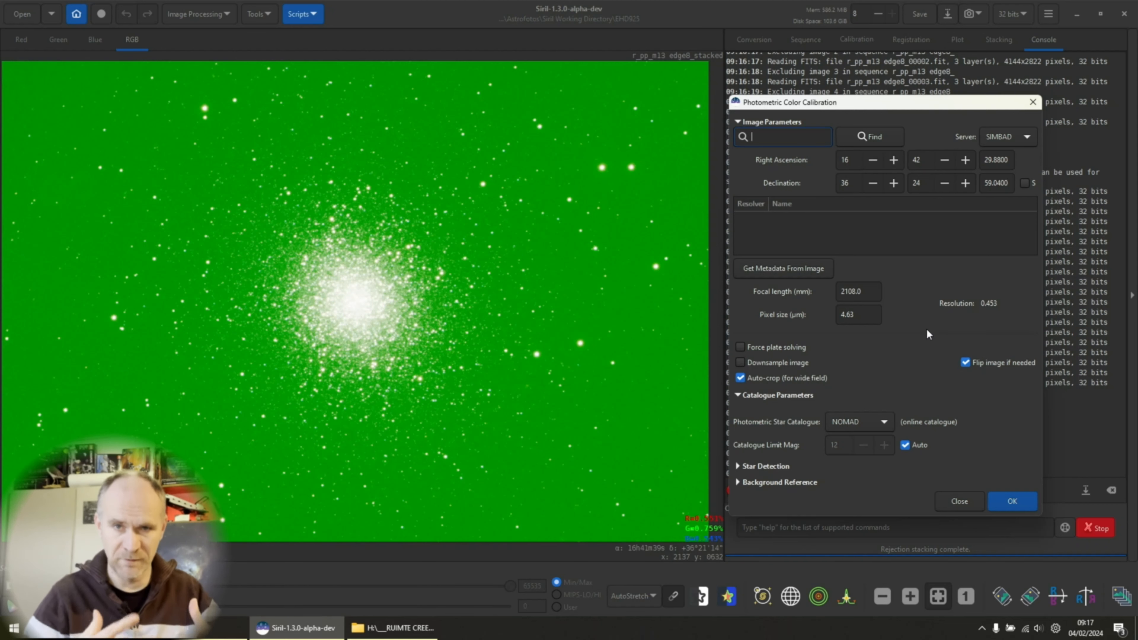
left_click(1013, 501)
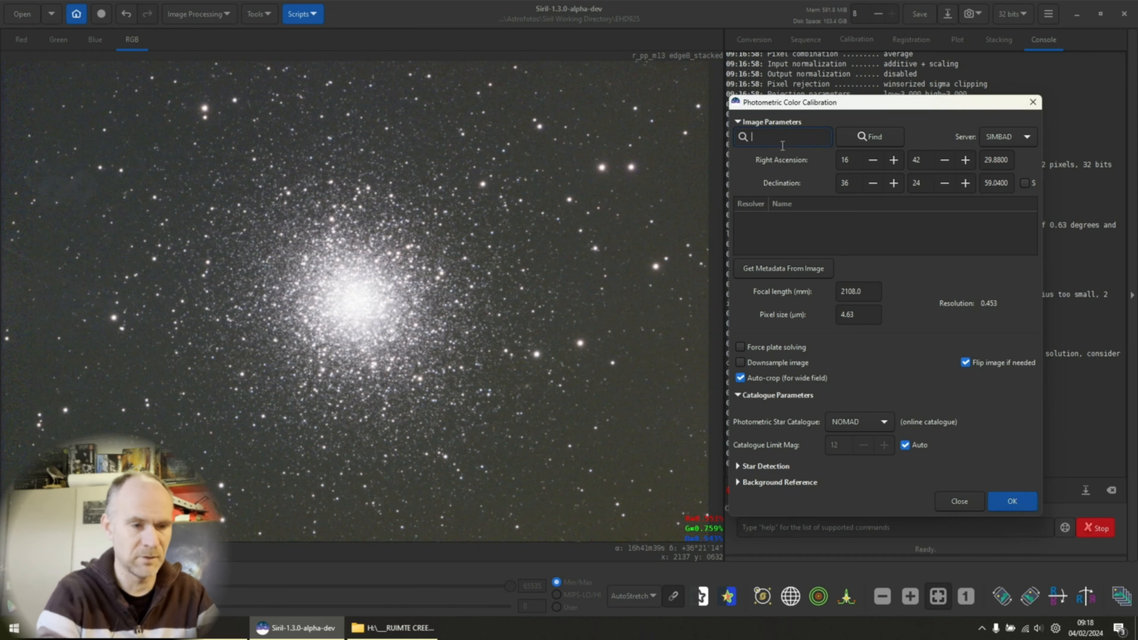
- Look up m13 in the colour calibration's object search, and close the dialog without calibrating again
type("m13")
left_click(852, 142)
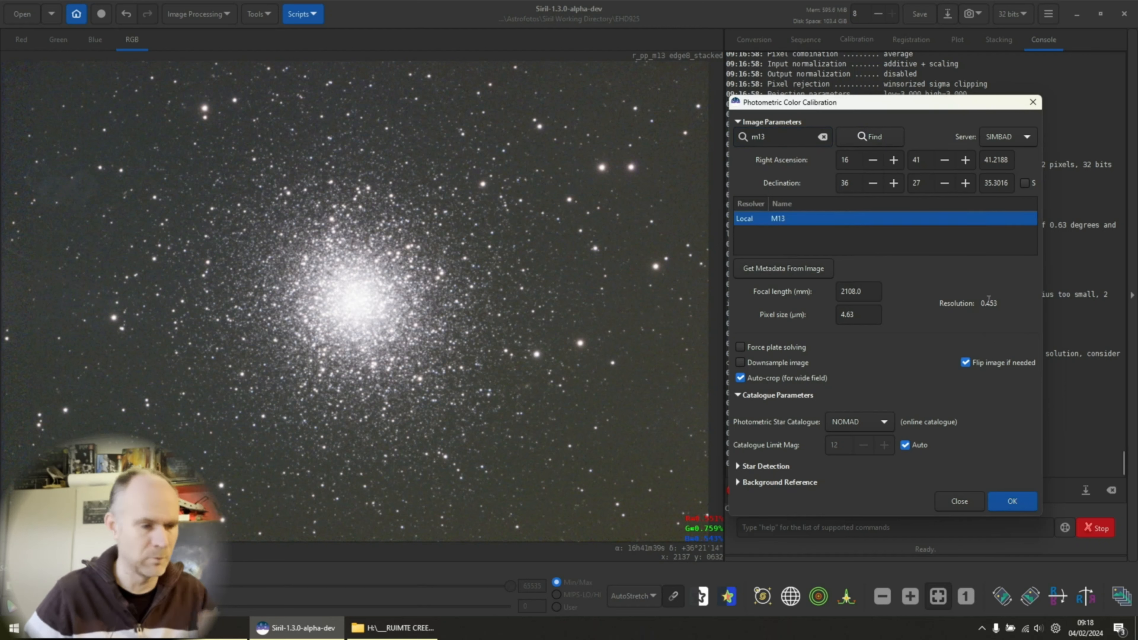
left_click(954, 501)
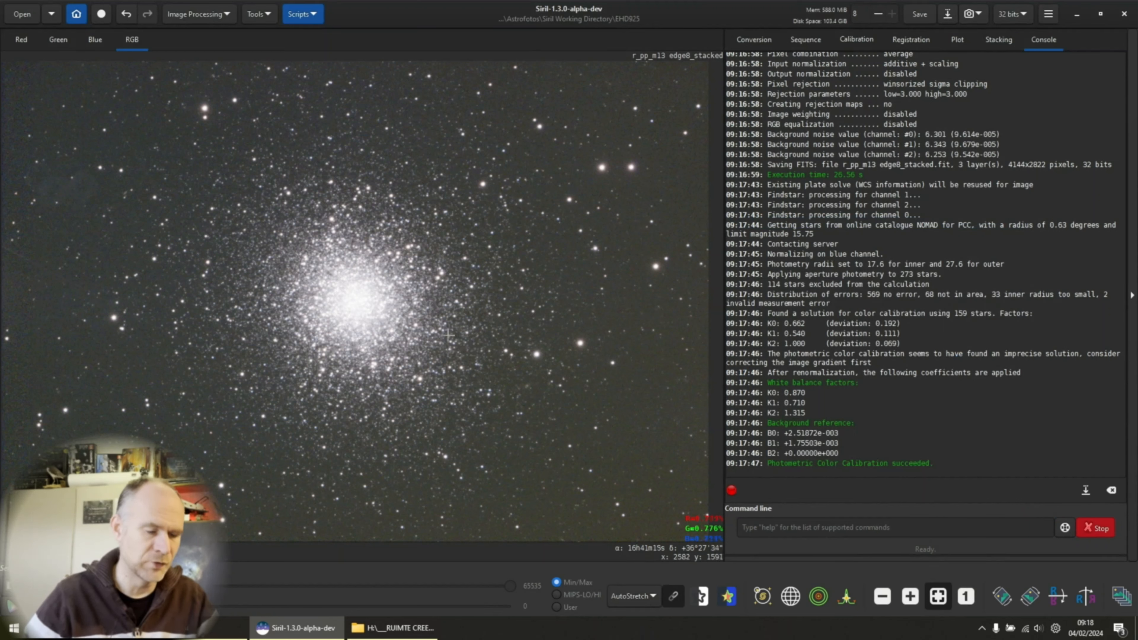
- Set the image display mode to Linear and inspect the core of the unstretched cluster
left_click(200, 14)
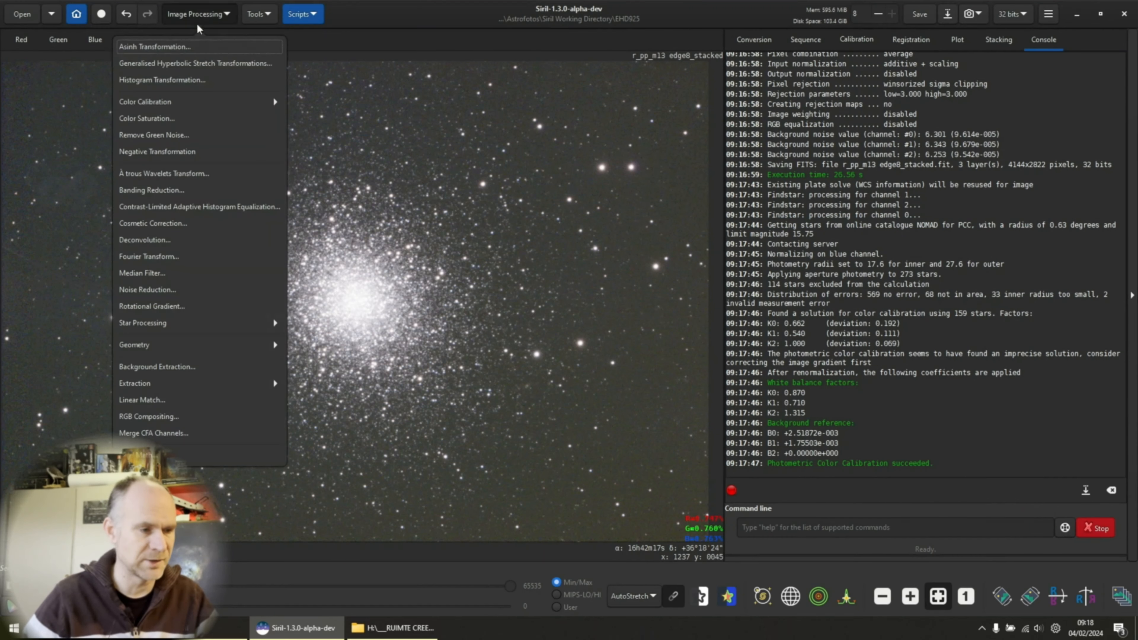
left_click(650, 601)
left_click(650, 599)
left_click(654, 475)
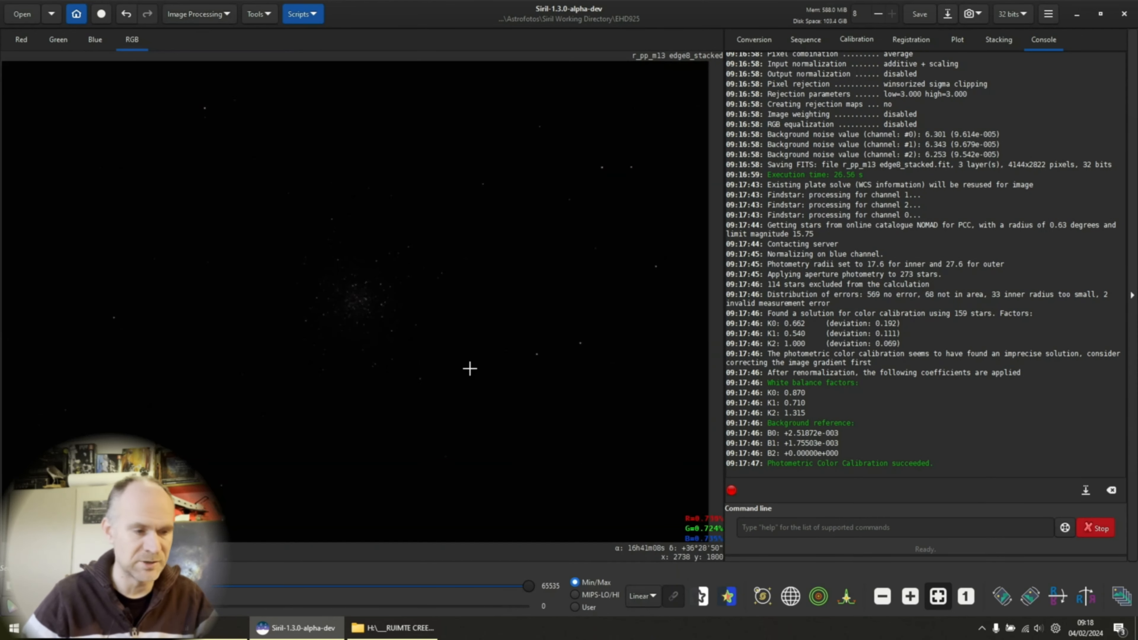
scroll(346, 303, "up", 5)
scroll(402, 310, "down", 3)
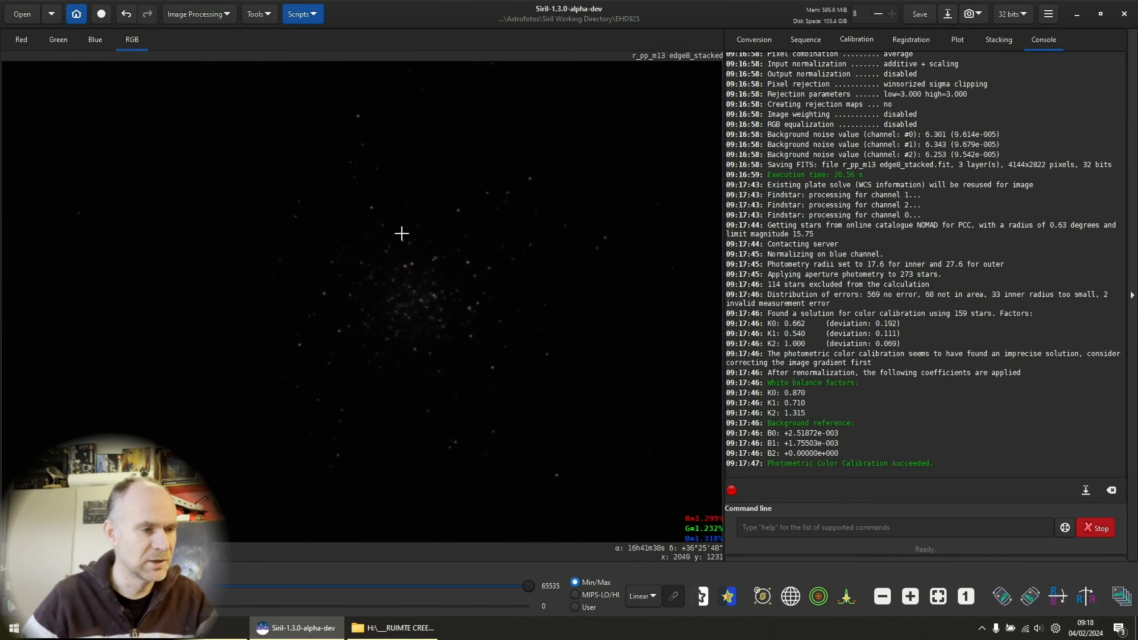
scroll(403, 233, "down", 2)
- Apply the automatic stretch in Histogram Transformation to the stacked image and save the result as "m13 20x120s edgehd 8"
left_click(199, 14)
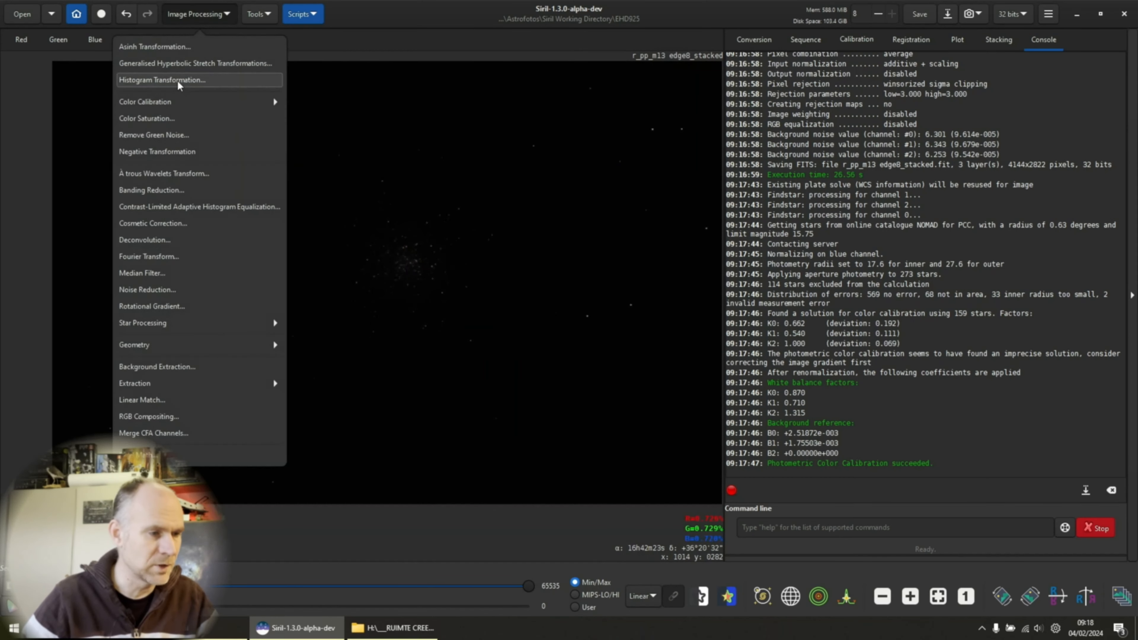
left_click(181, 81)
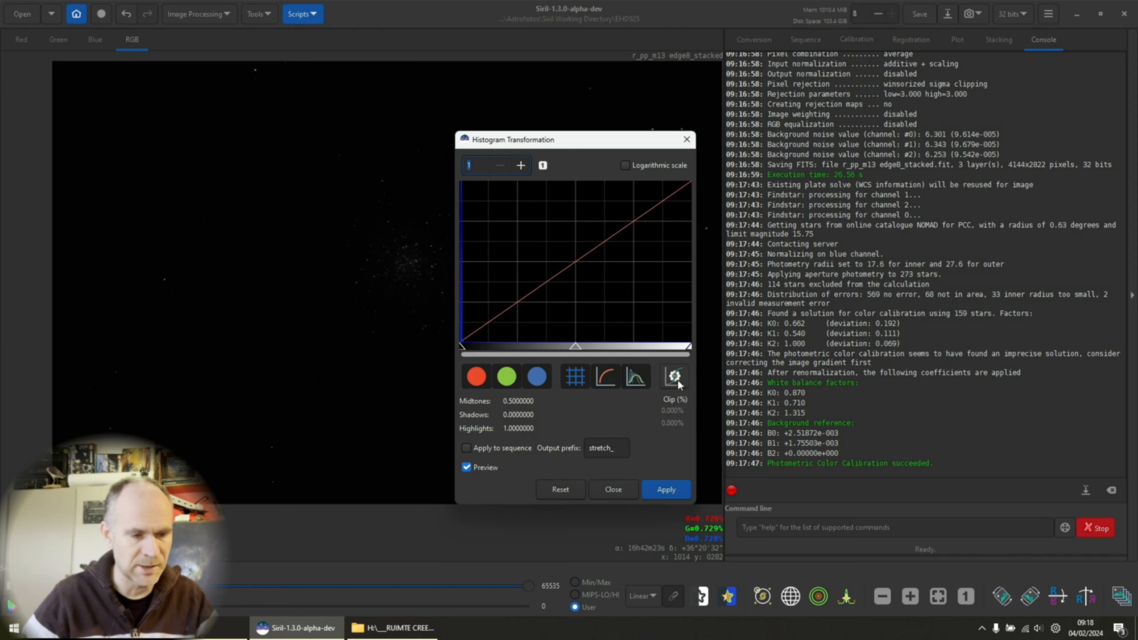
left_click(676, 378)
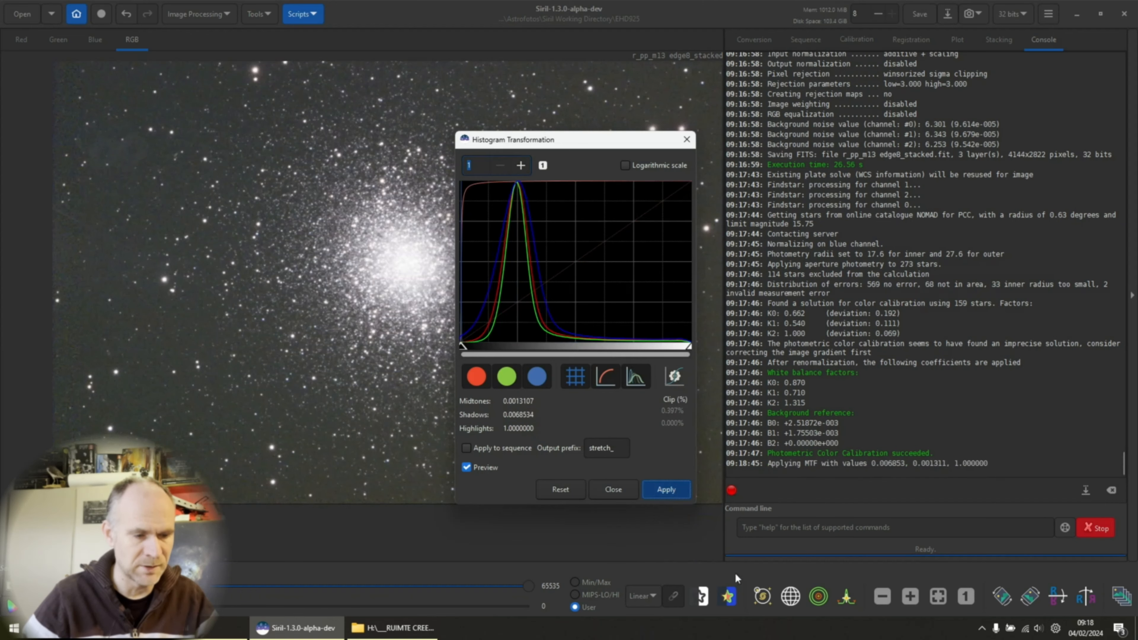
left_click(667, 490)
left_click(601, 486)
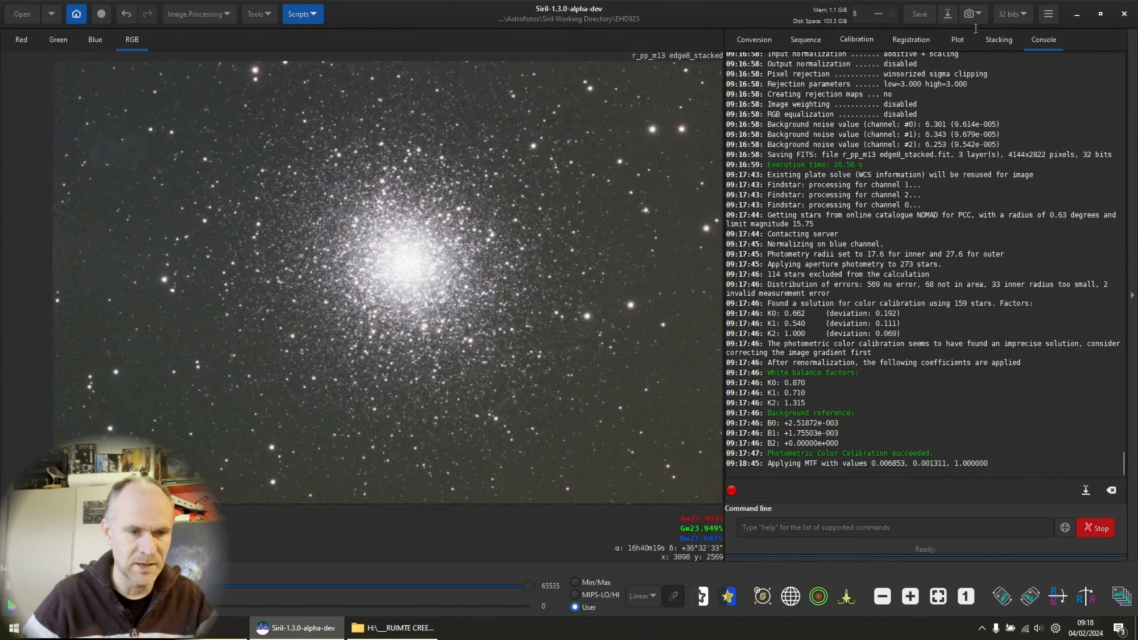
left_click(947, 13)
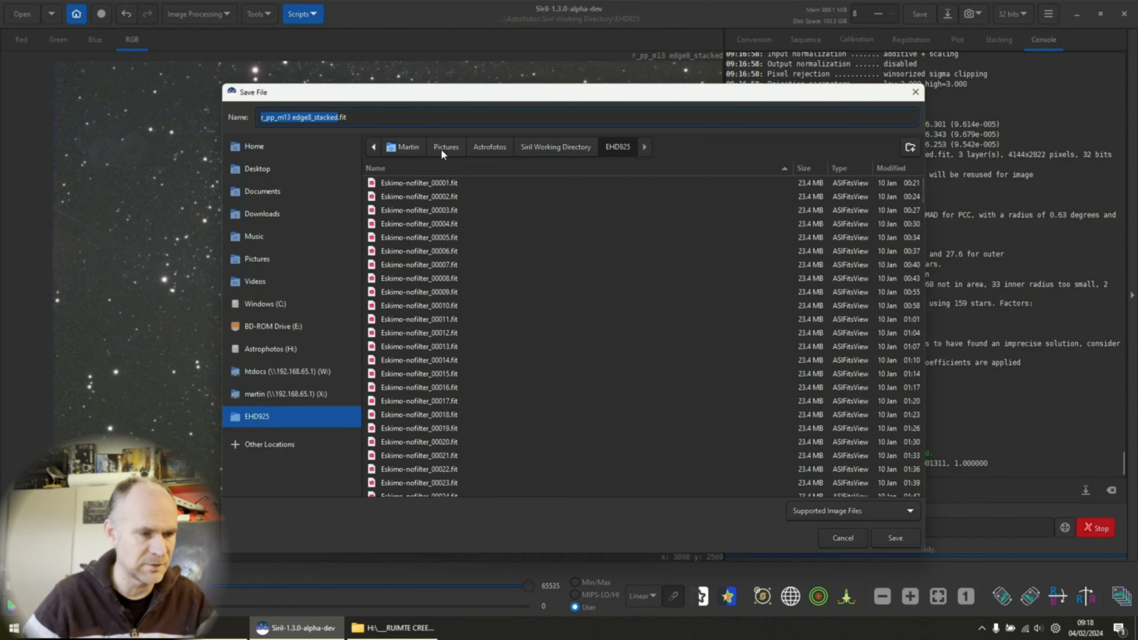
type("m13 20x120s edgehd 8")
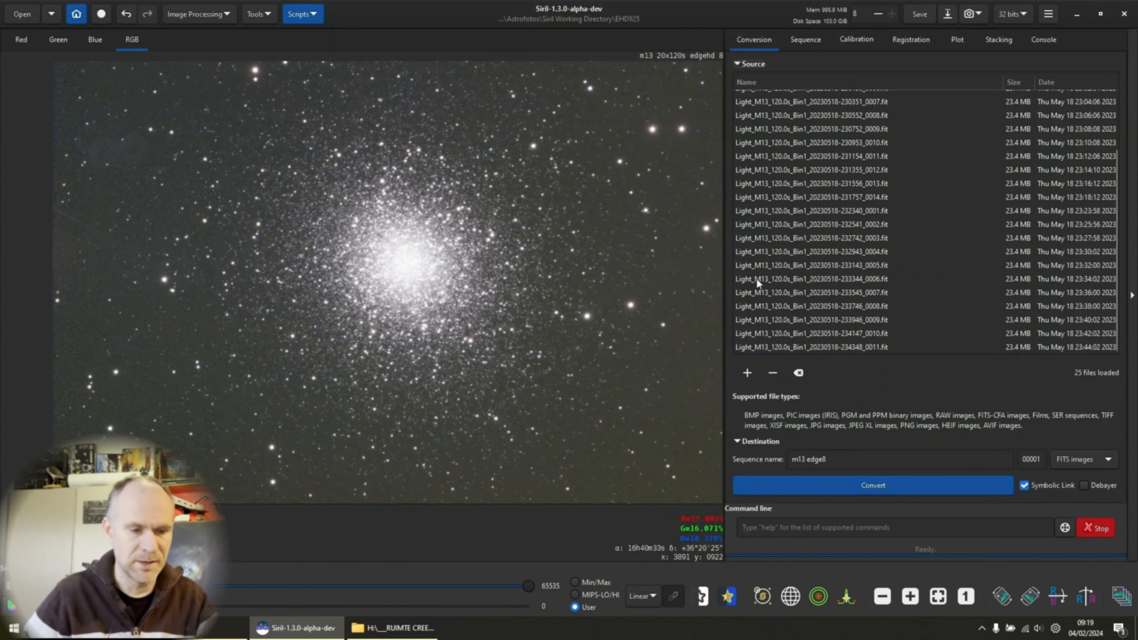
- Clear the conversion source list and load all the 180-second M13 light frames from the 2023-09-07 Achtertuin folder
left_click(799, 373)
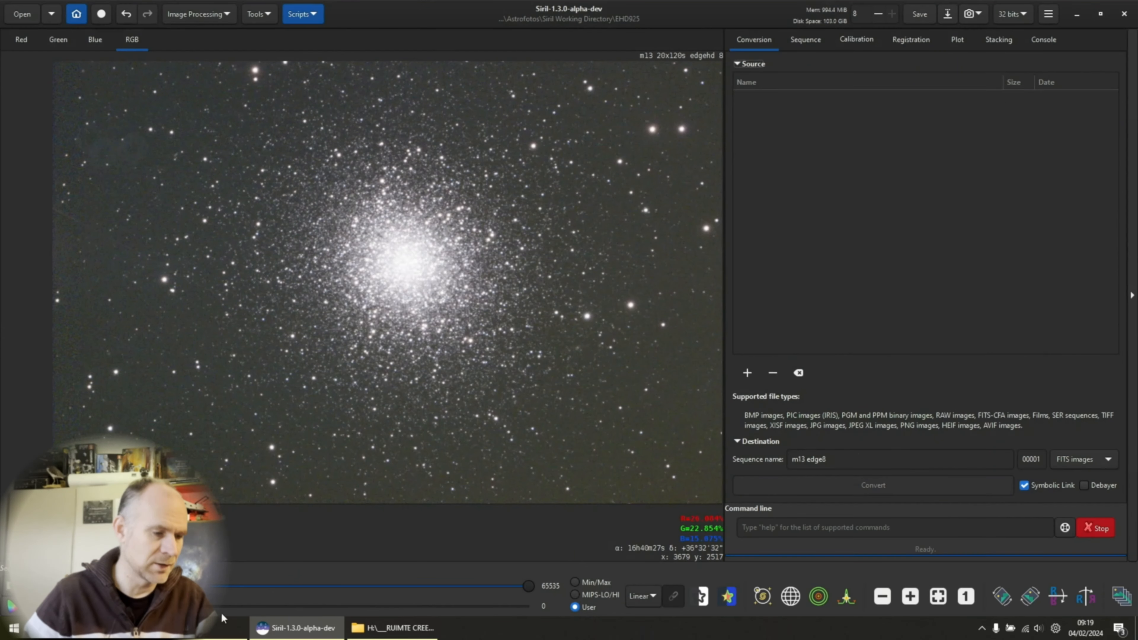
left_click(393, 628)
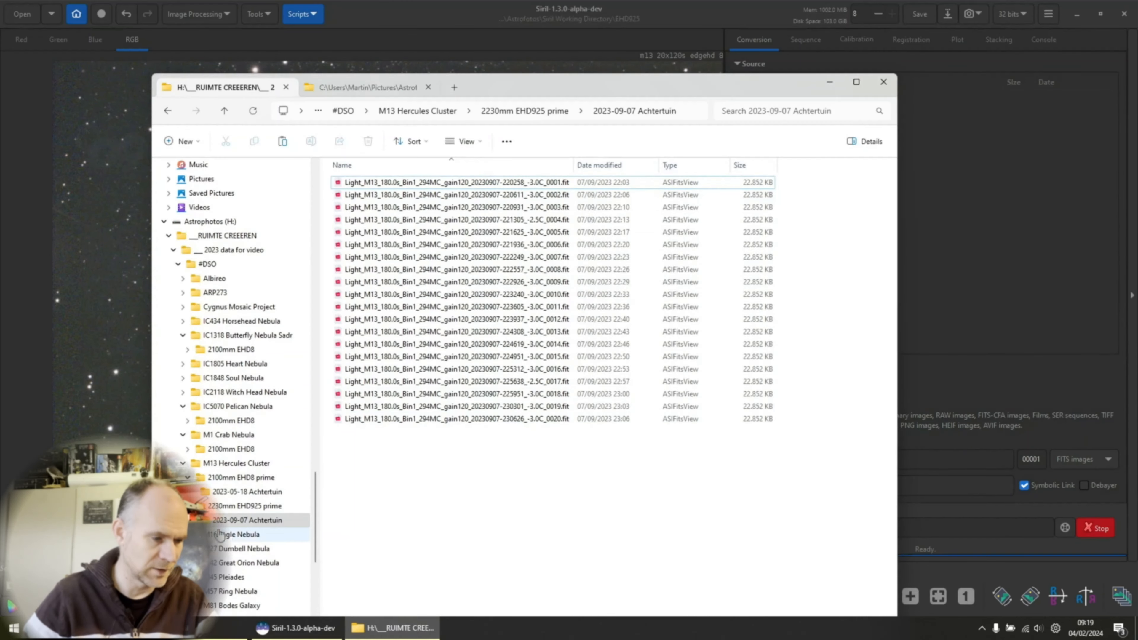
left_click_drag(466, 458, 411, 180)
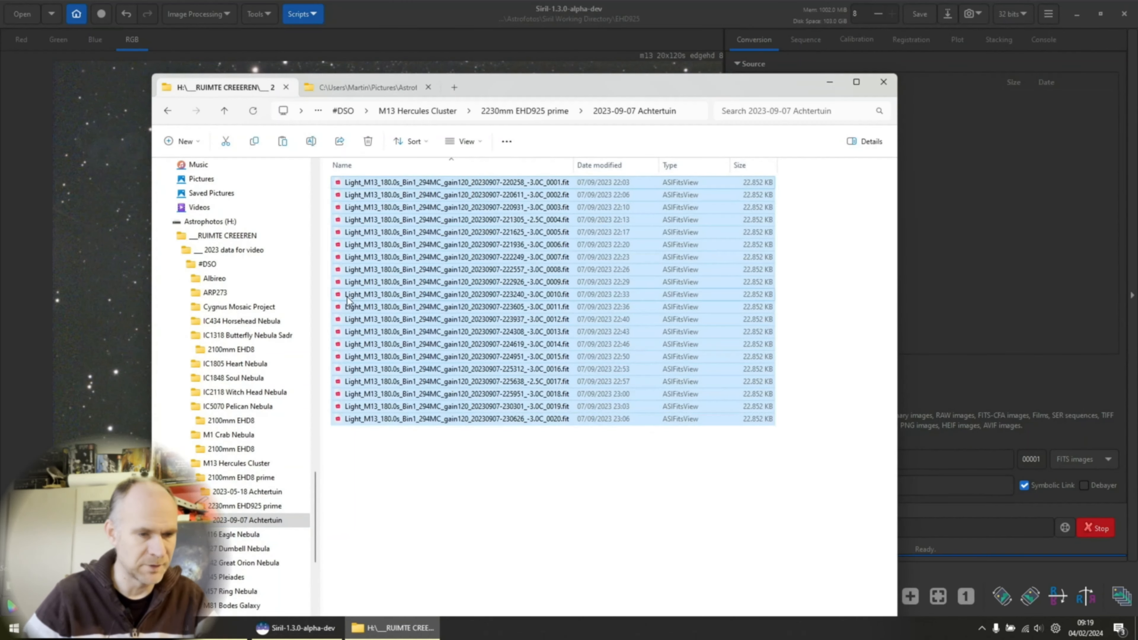
left_click(831, 84)
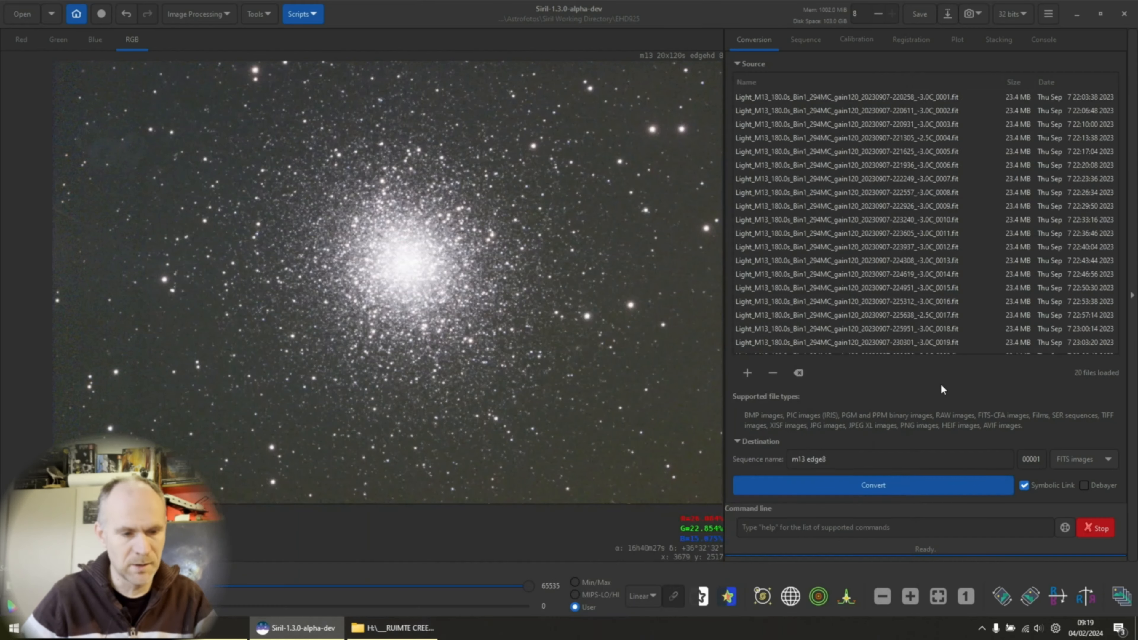
- Name the new sequence "m13 edge925" and convert the loaded frames
left_click(852, 459)
type("m13 edge8")
key("BackSpace")
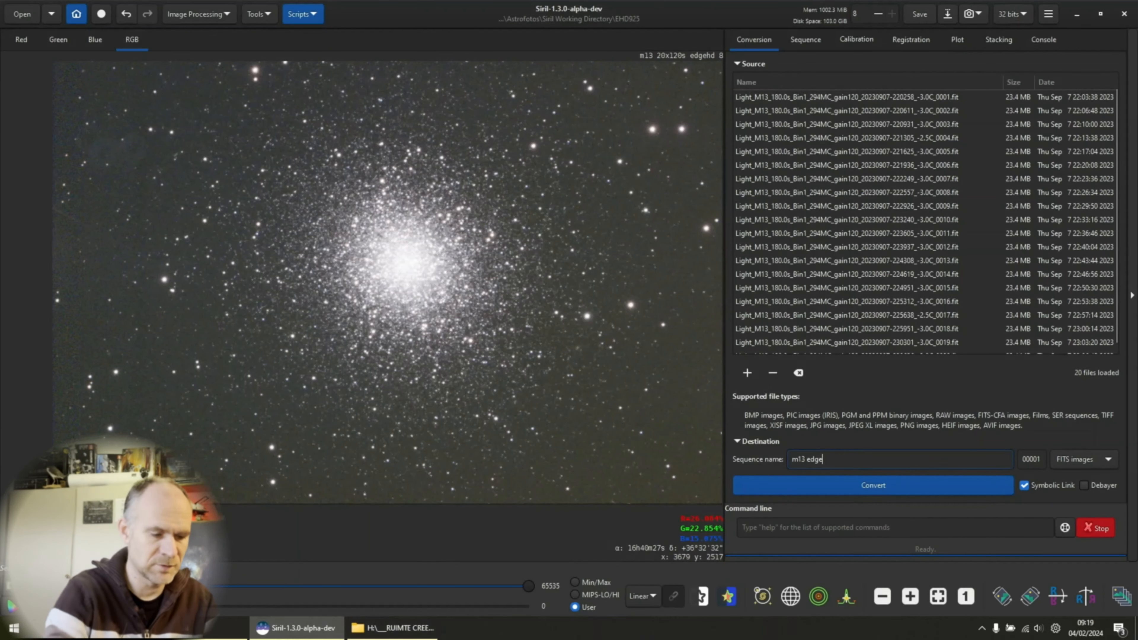
type("925")
left_click(909, 484)
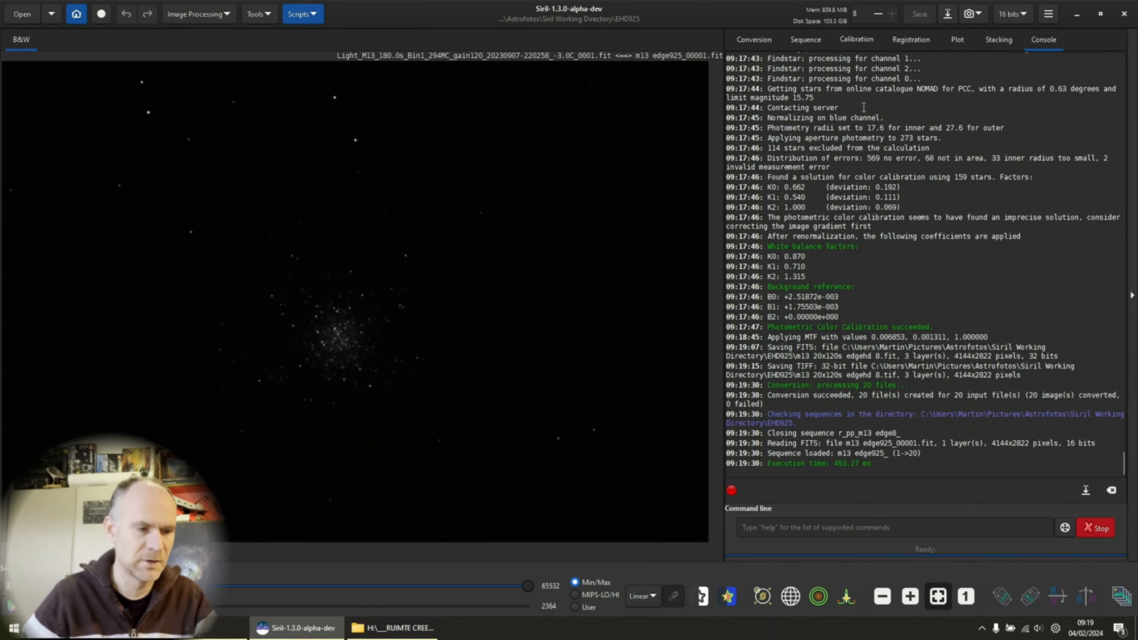
- Set the calibration dark to the 2023 180-second master dark in the Callibratie/ASI294MC Pro folder
left_click(859, 45)
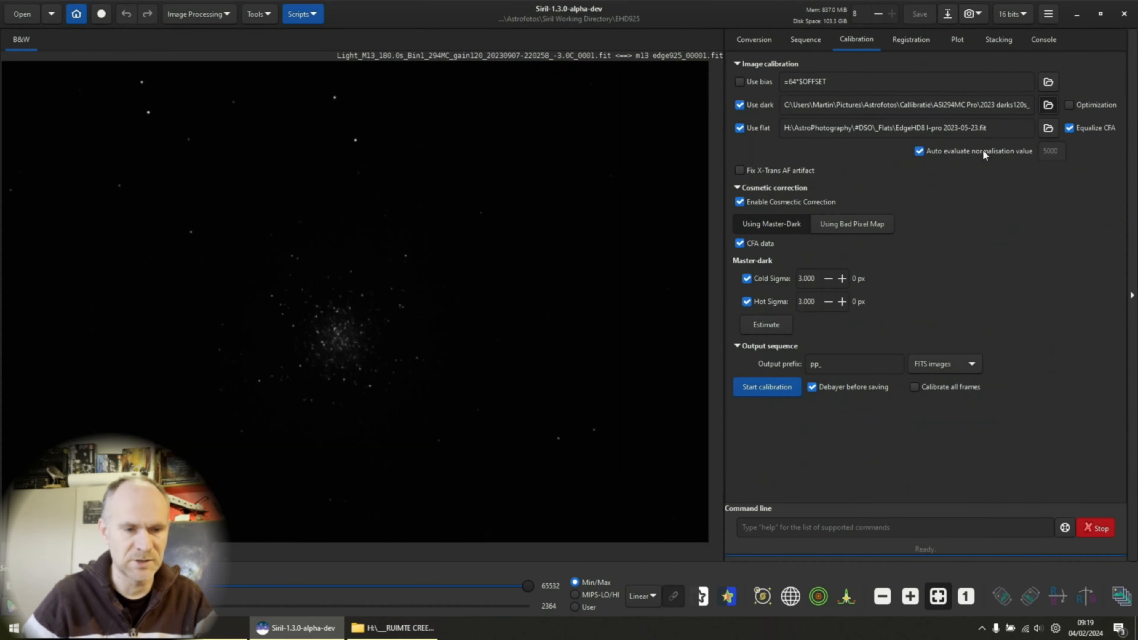
left_click(1049, 104)
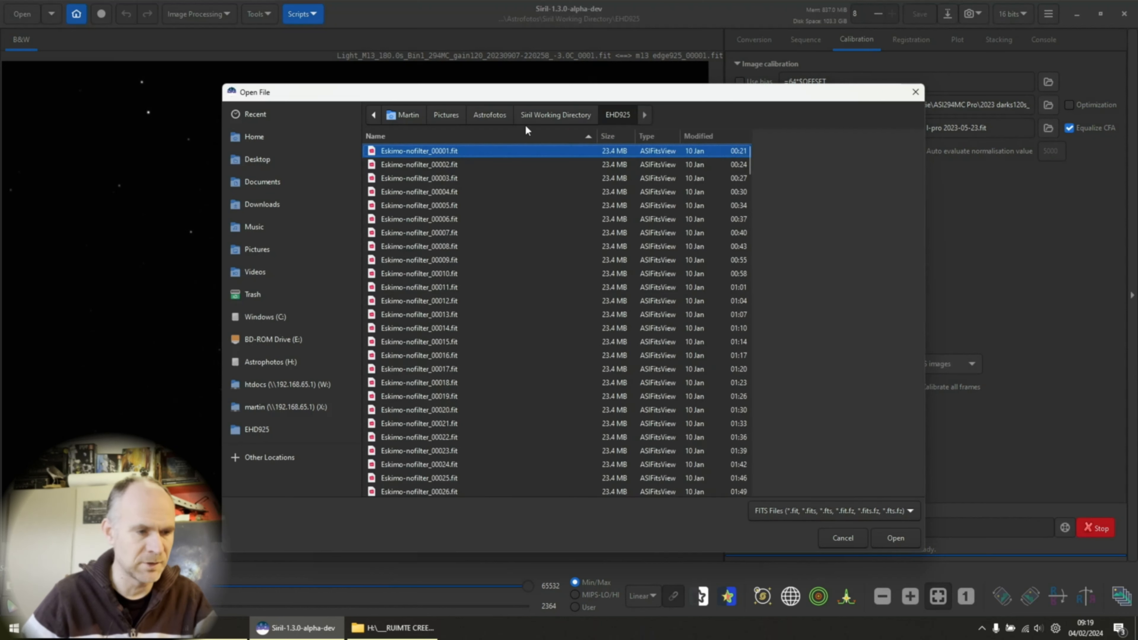
left_click(490, 115)
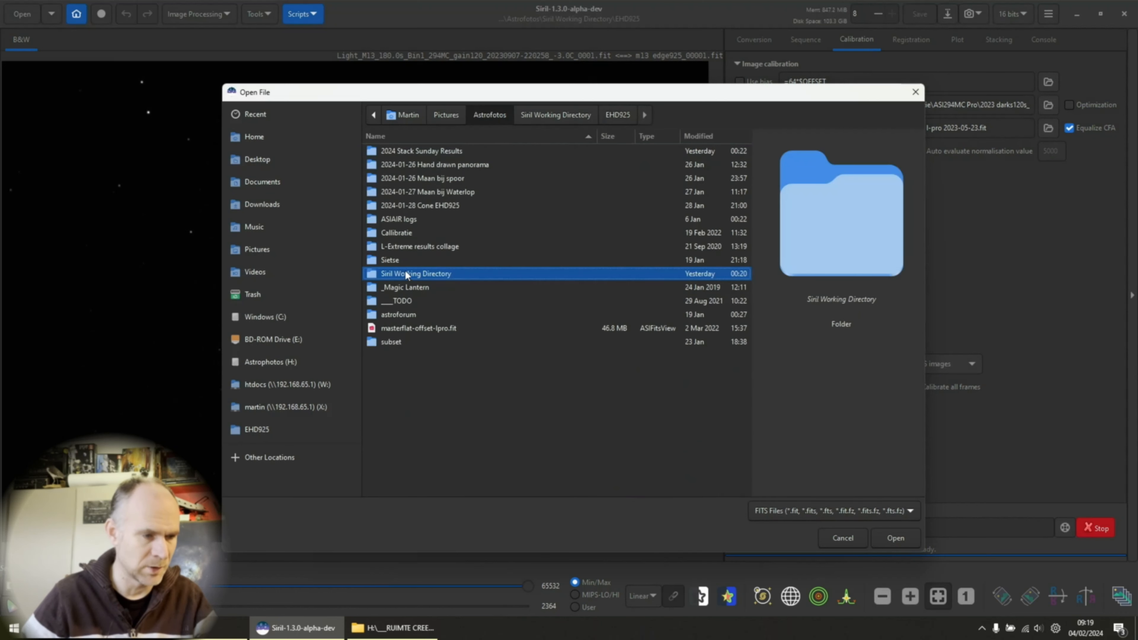
double_click(400, 233)
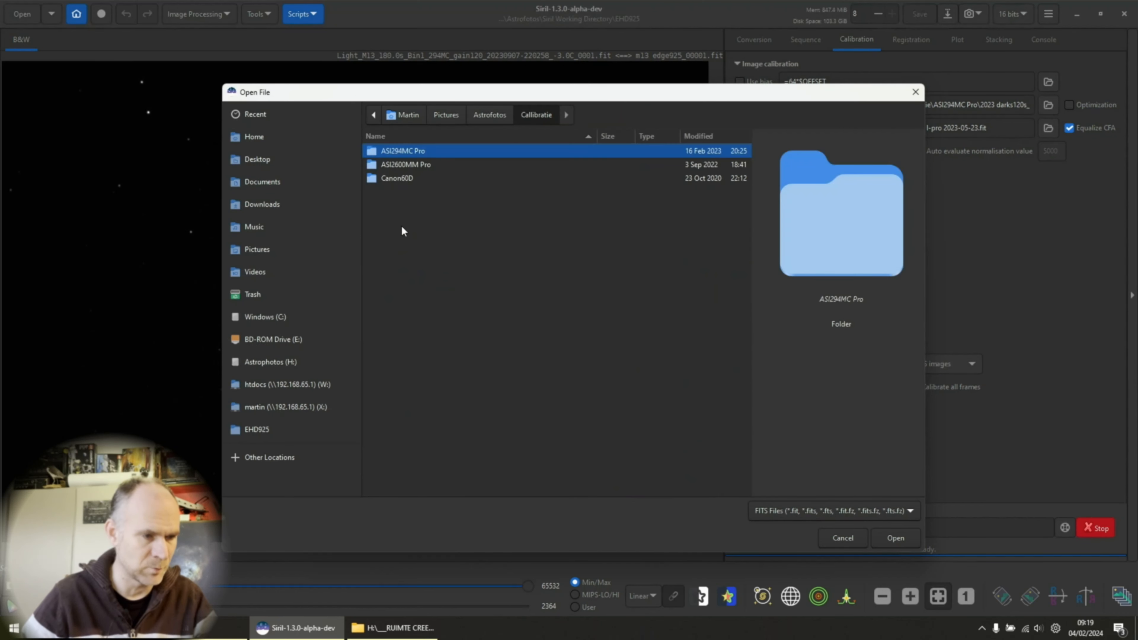
double_click(394, 151)
double_click(428, 221)
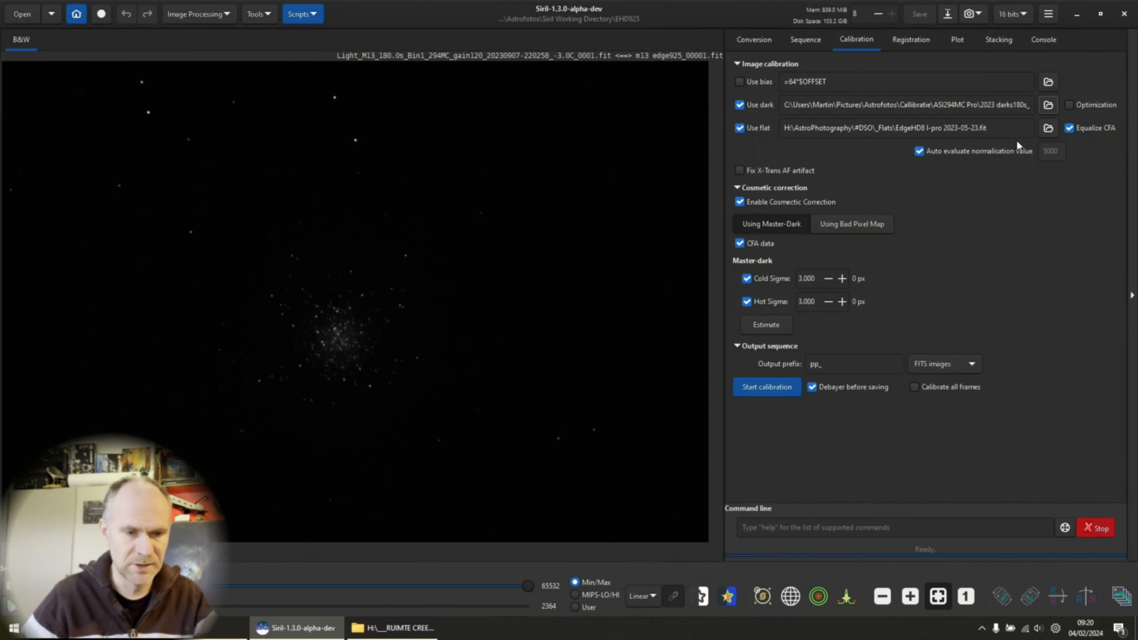
- Set the calibration flat to "EdgeHD925 nofilter 2023-07-30.fit" from the latest flats folder and calibrate the sequence
left_click(1049, 128)
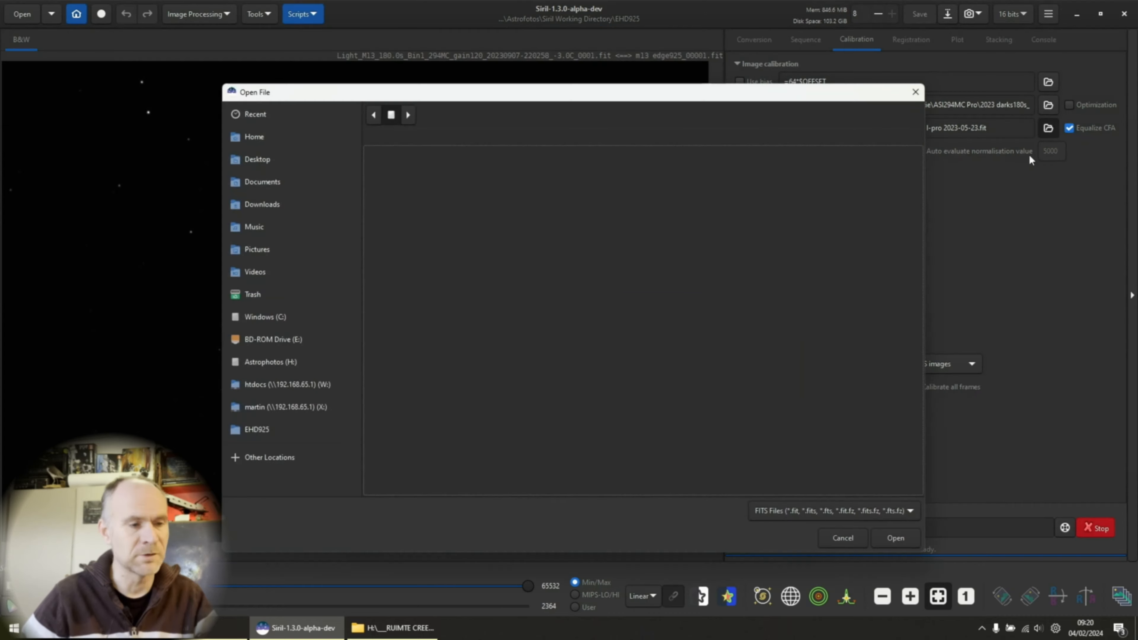
left_click(503, 115)
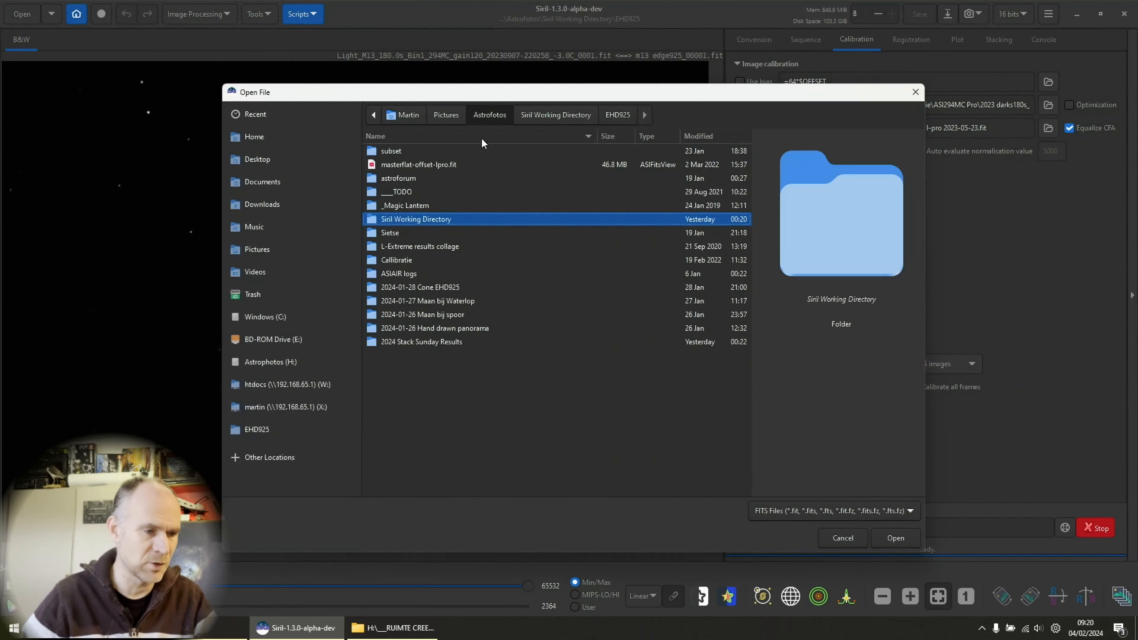
double_click(401, 261)
double_click(410, 154)
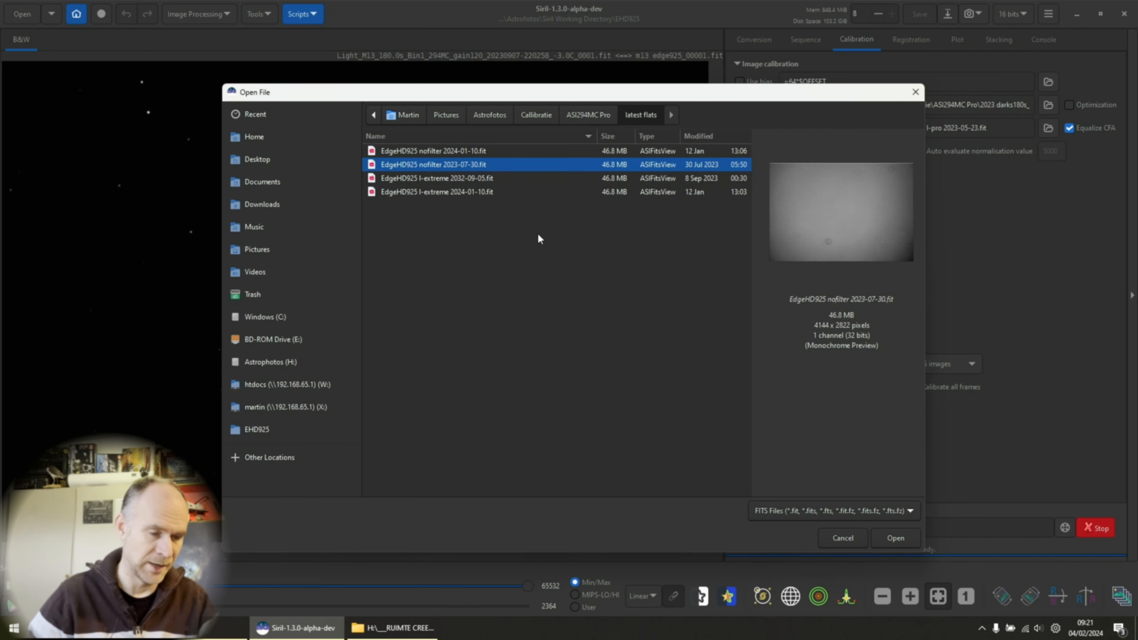
left_click(896, 540)
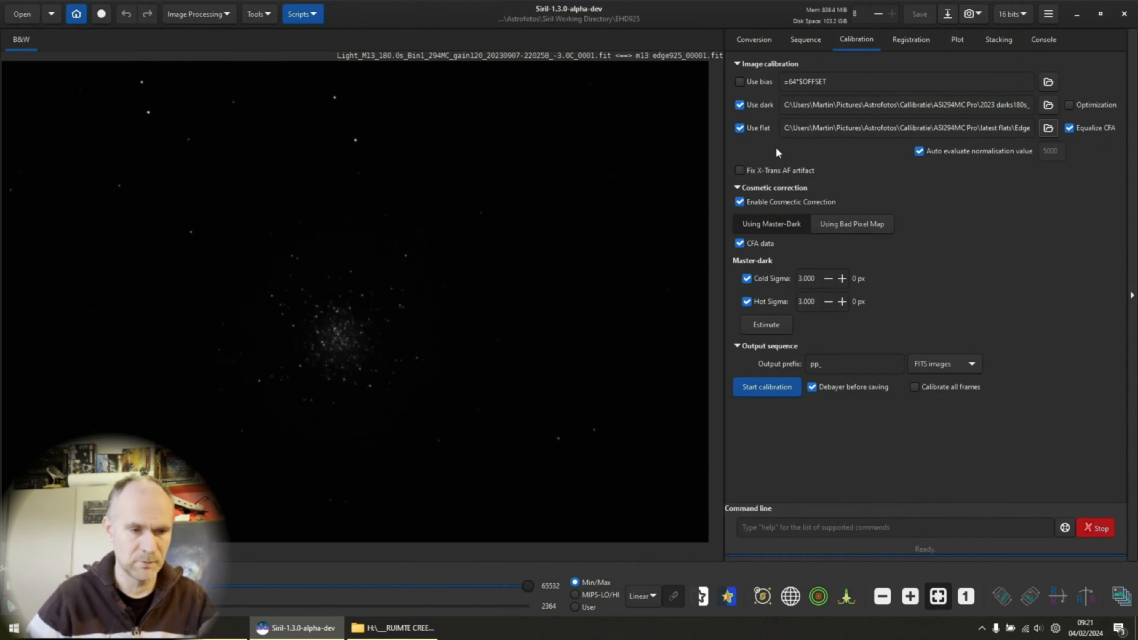
left_click(774, 386)
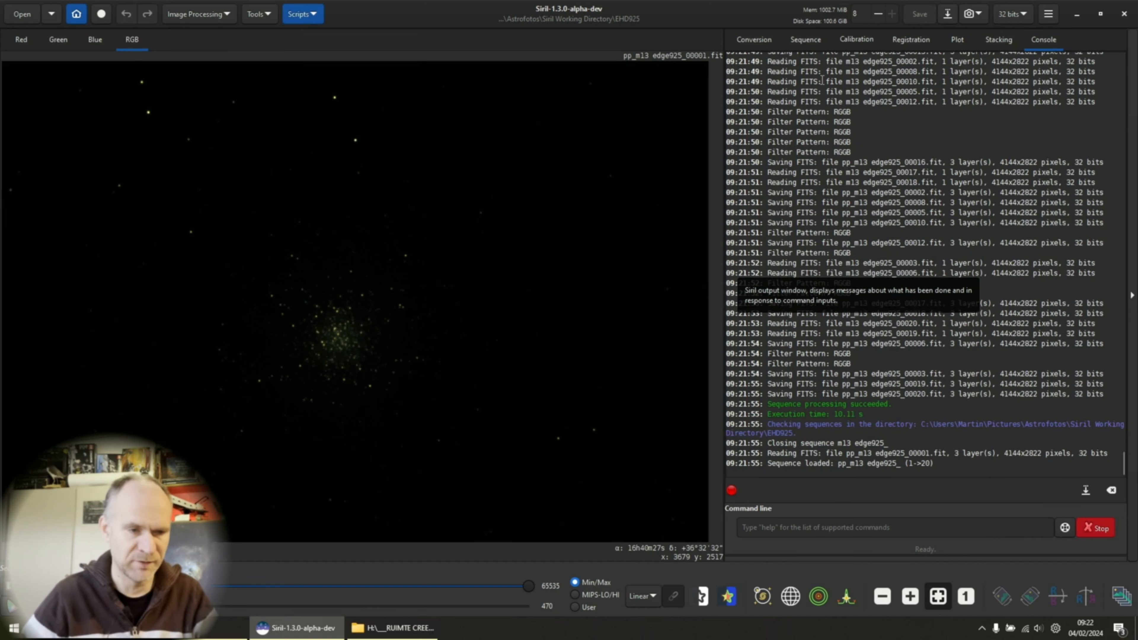
- Register all calibrated EdgeHD 925 frames with Global Star Alignment and stack them using average stacking with rejection
left_click(914, 43)
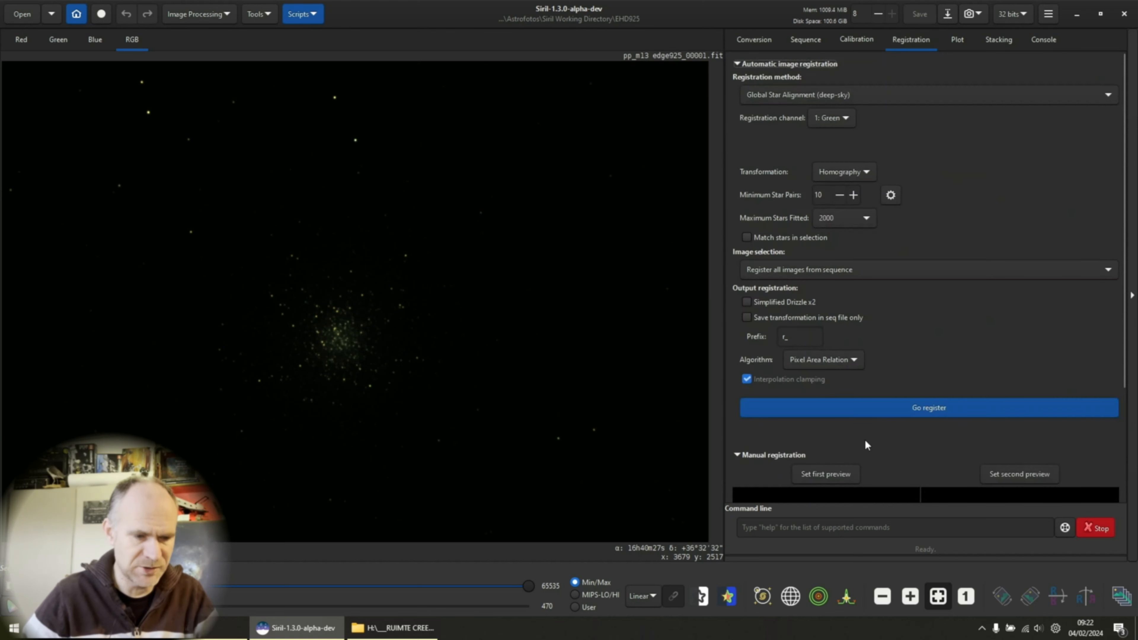
left_click(871, 413)
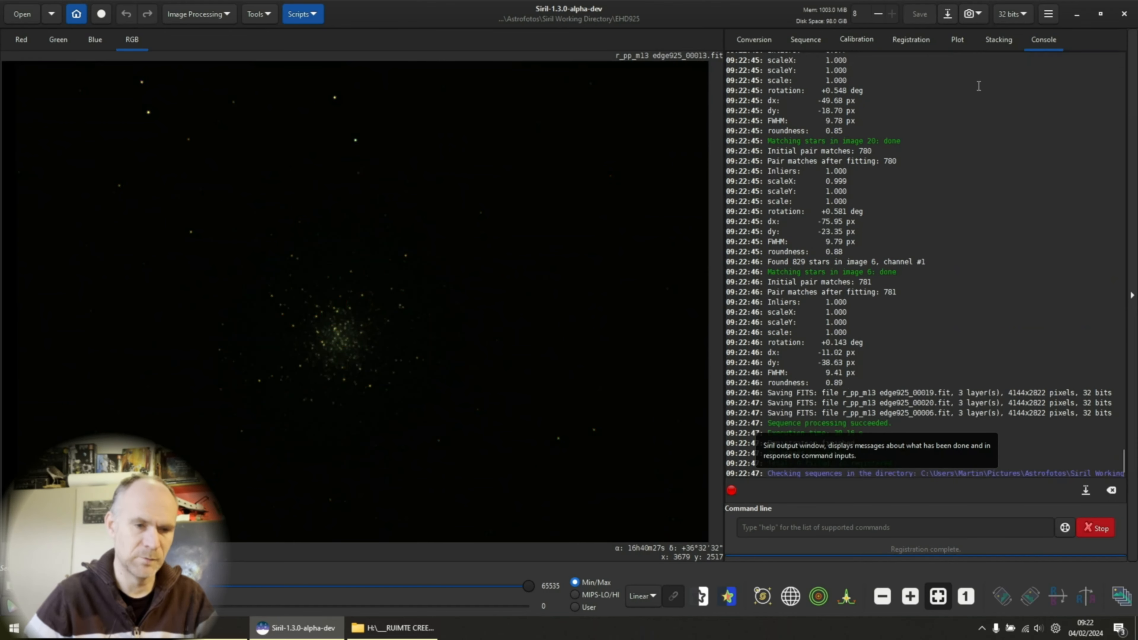
left_click(959, 45)
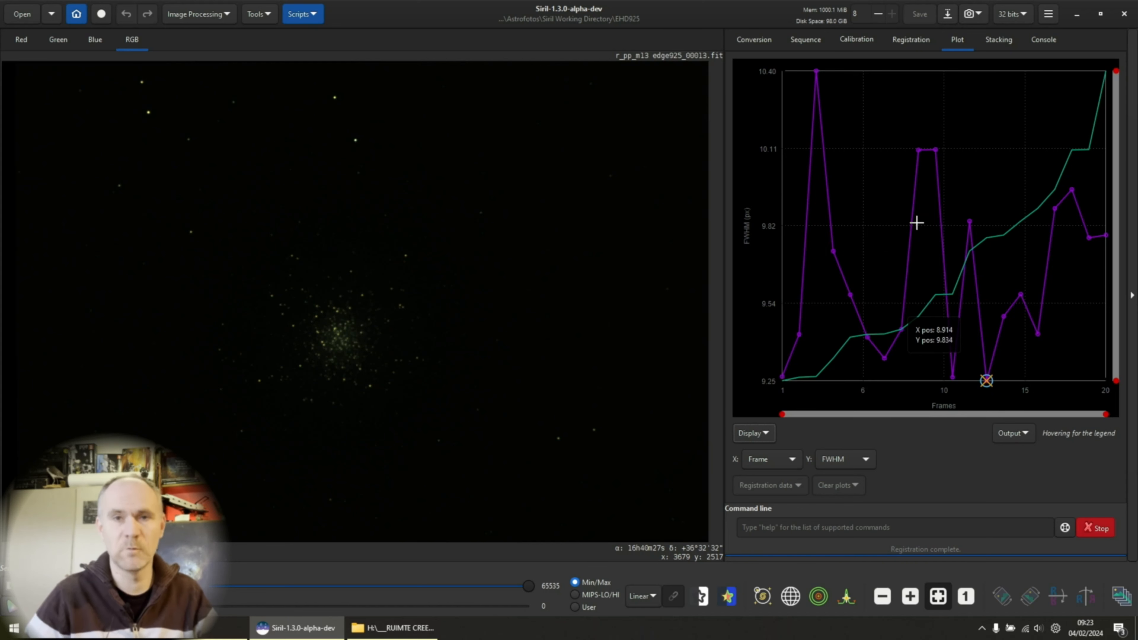
left_click(996, 44)
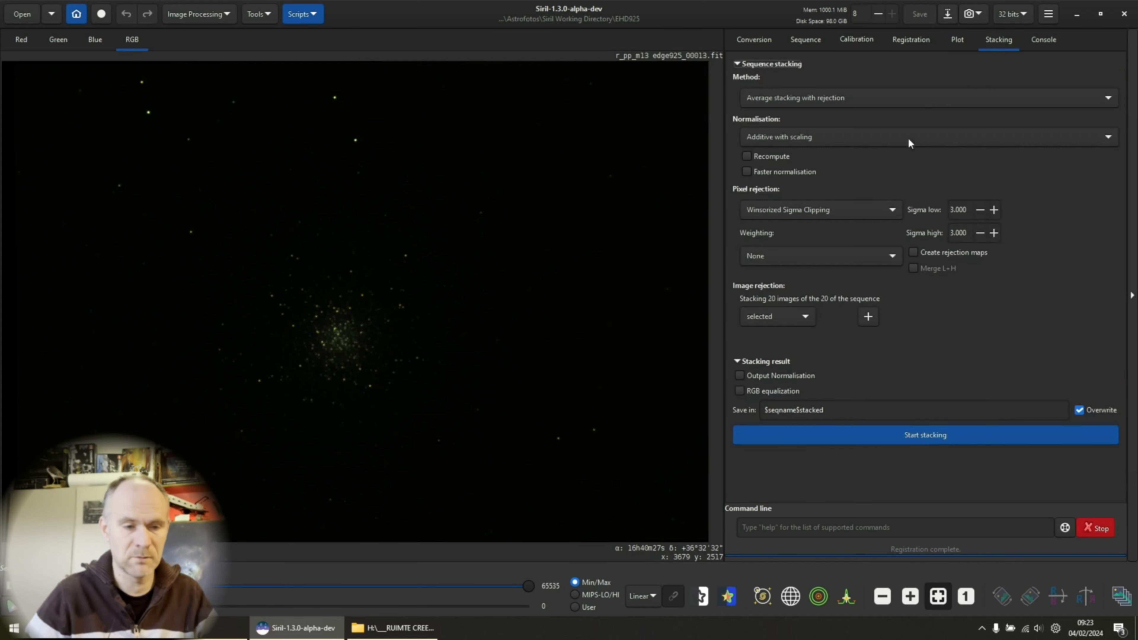
left_click(910, 437)
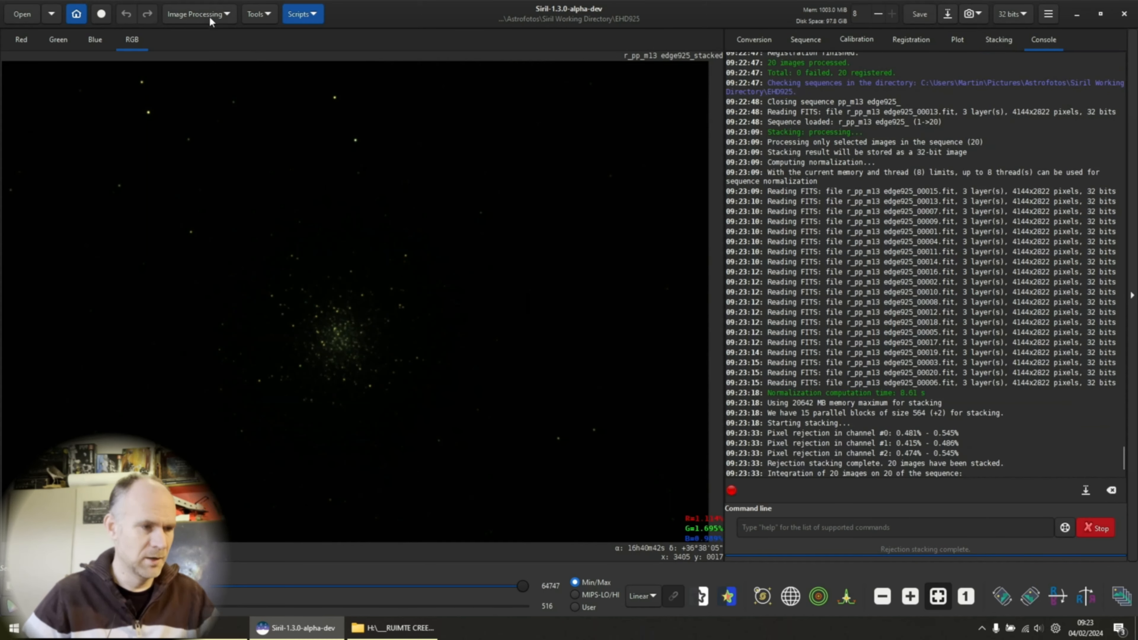
- Run Photometric Color Calibration on the stacked M13 image using the NOMAD star catalogue
left_click(204, 15)
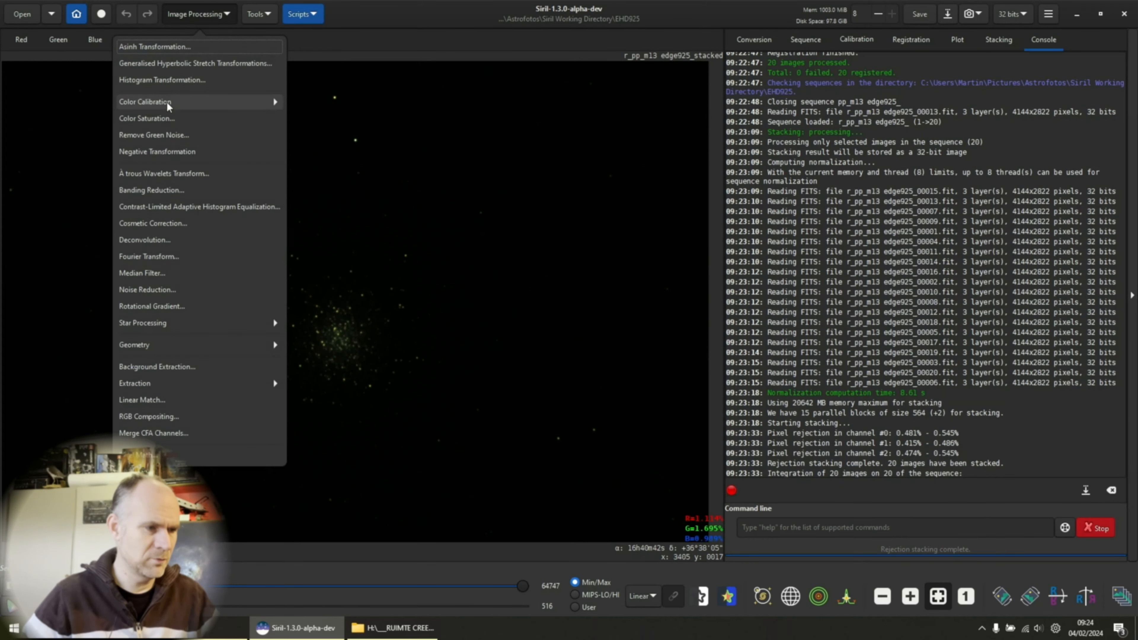
left_click(165, 102)
left_click(195, 83)
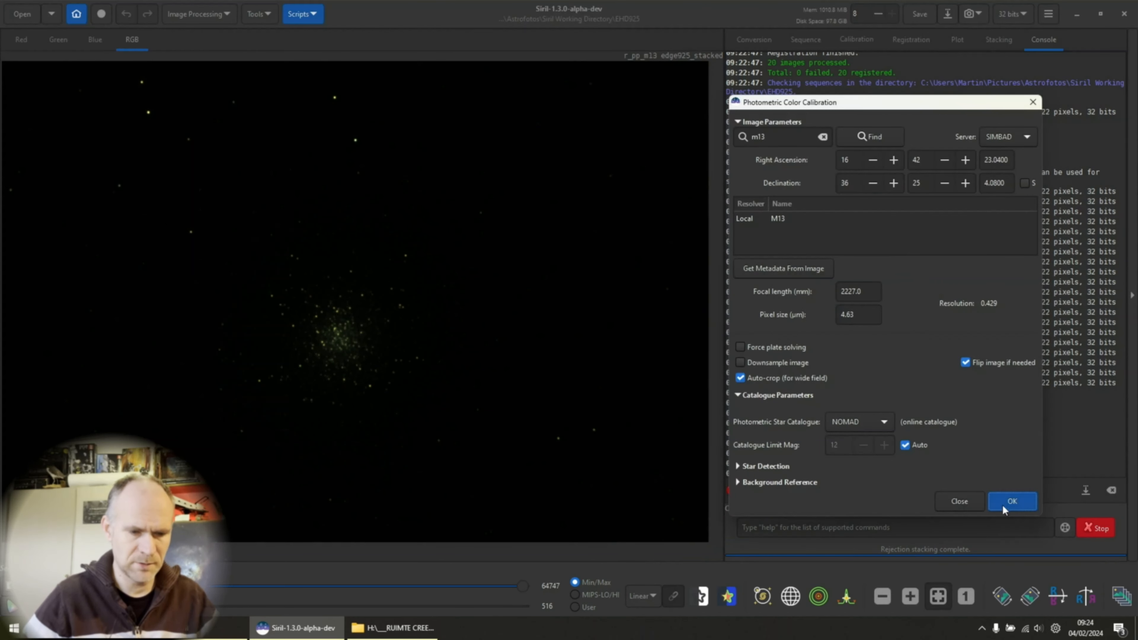
left_click(1012, 501)
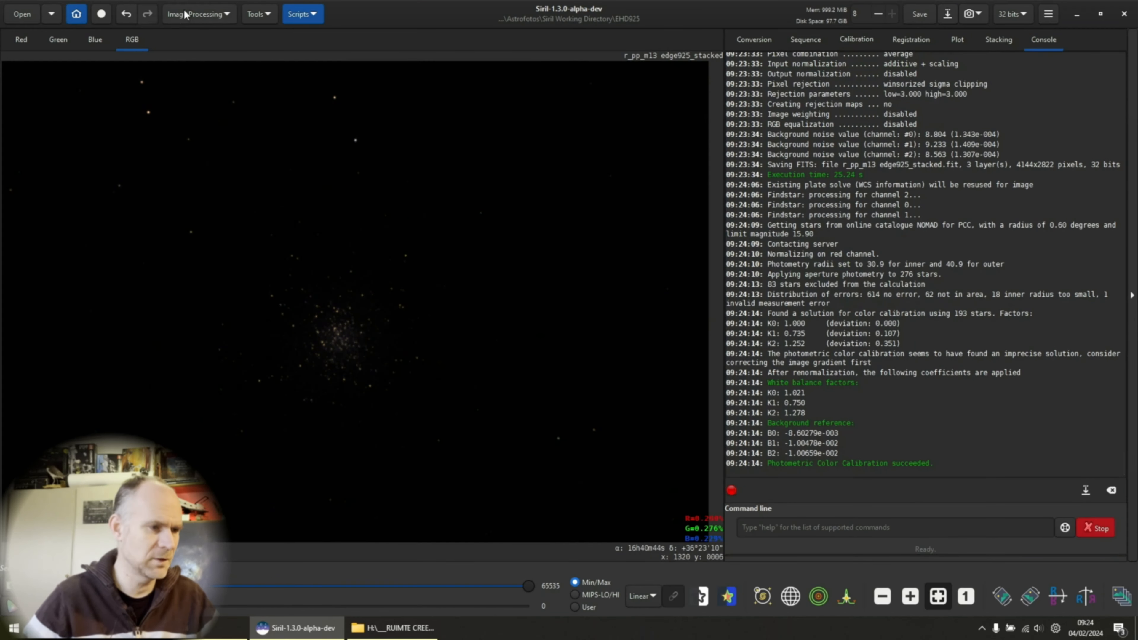
- Apply the automatic stretch in Histogram Transformation to the color-calibrated EdgeHD 925 stack
left_click(187, 15)
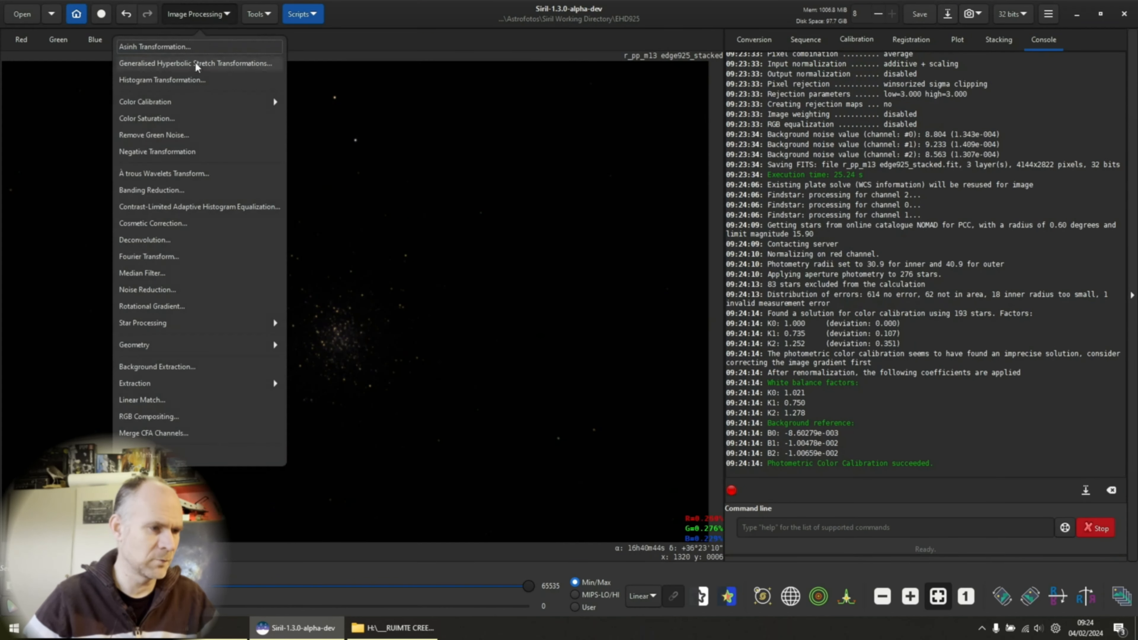
left_click(188, 81)
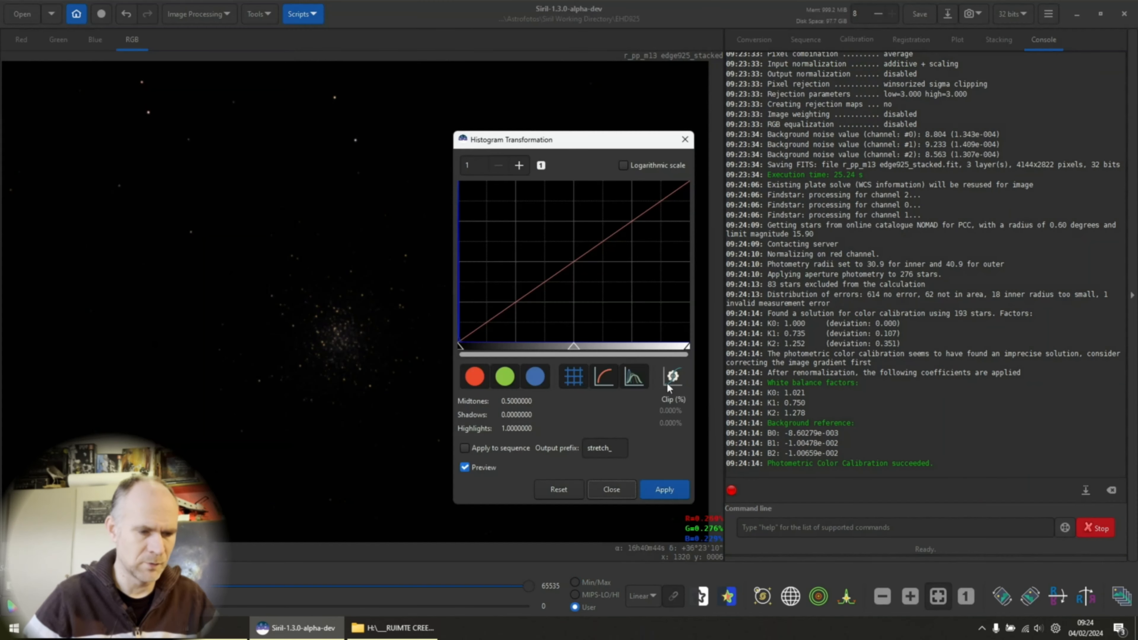
left_click(671, 380)
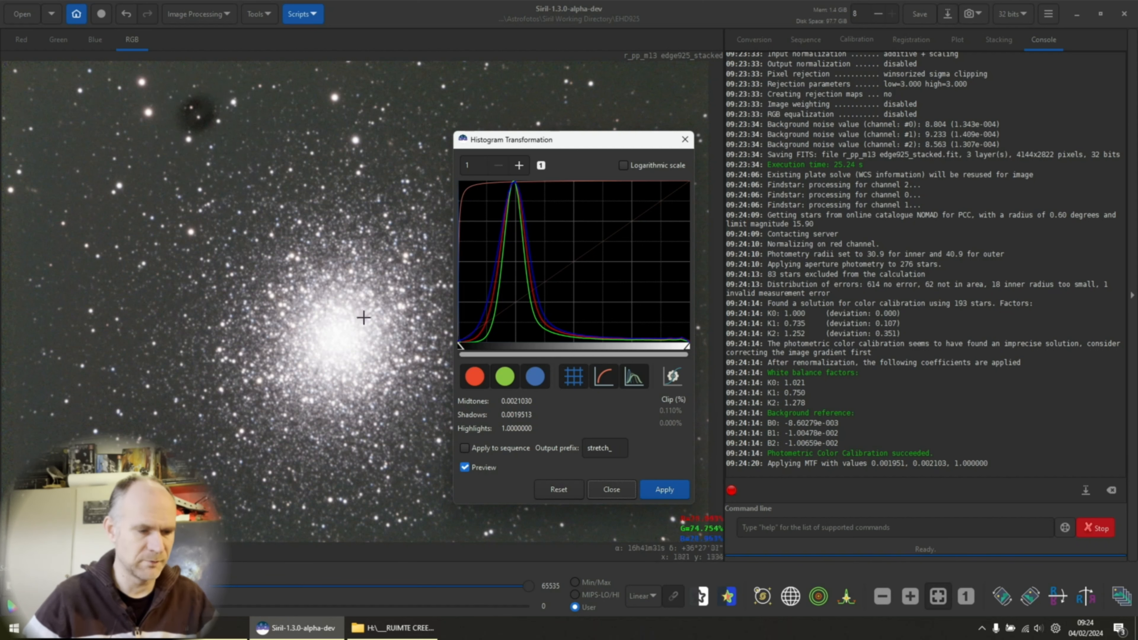
left_click(664, 490)
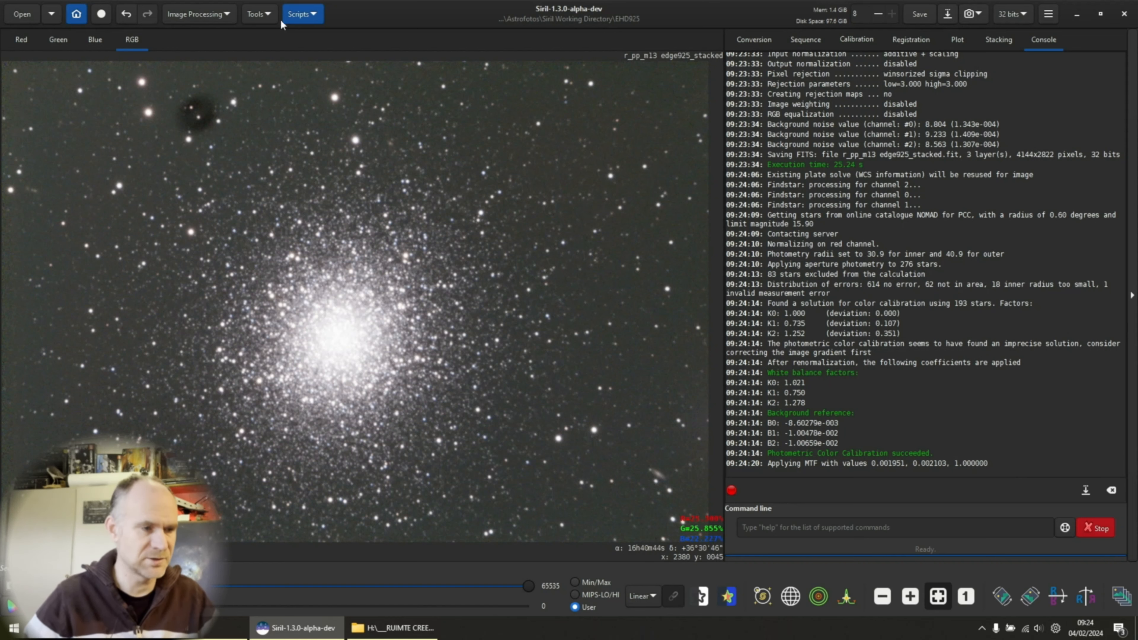
- Save the stretched image as "m13 20x 180s edgehd925" in the EHD925 folder
left_click(949, 15)
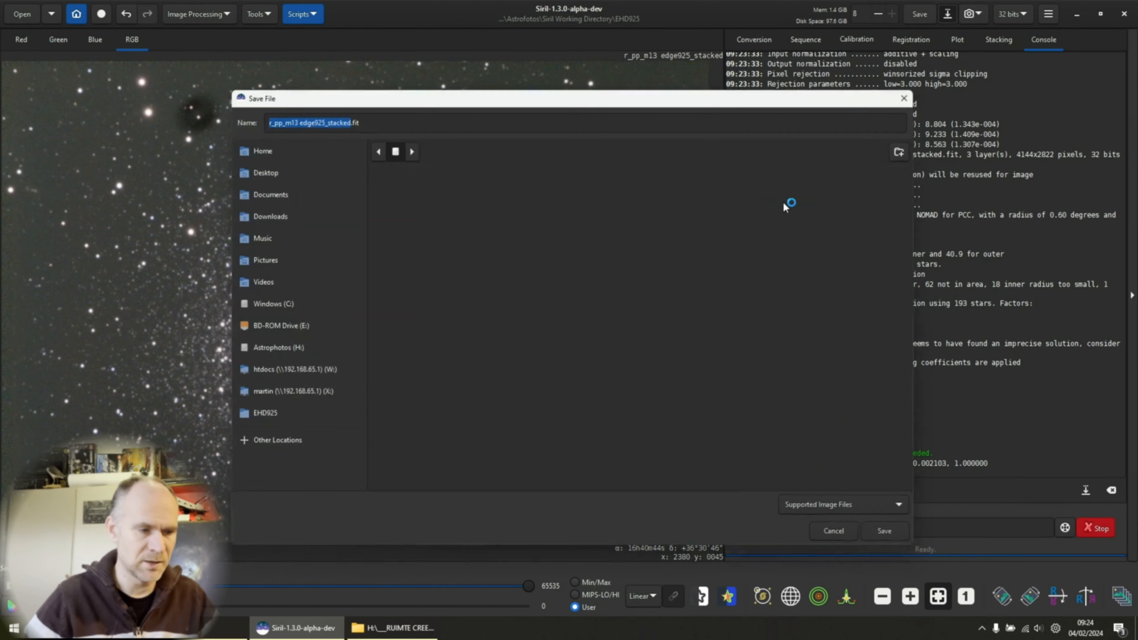
left_click(389, 119)
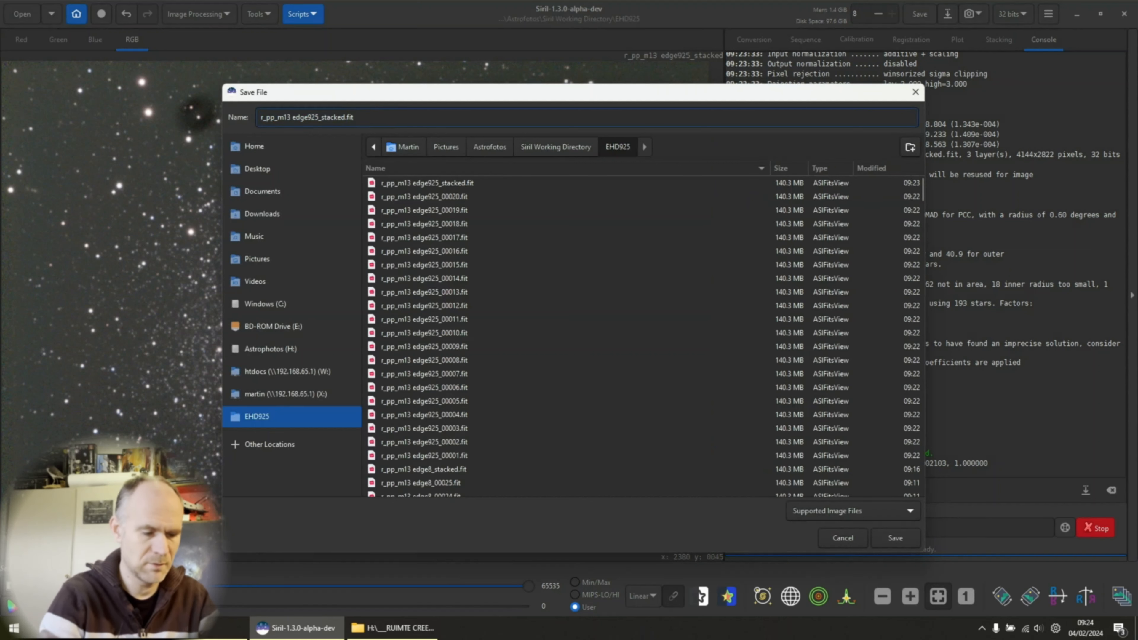
key("ctrl+a")
type("mm")
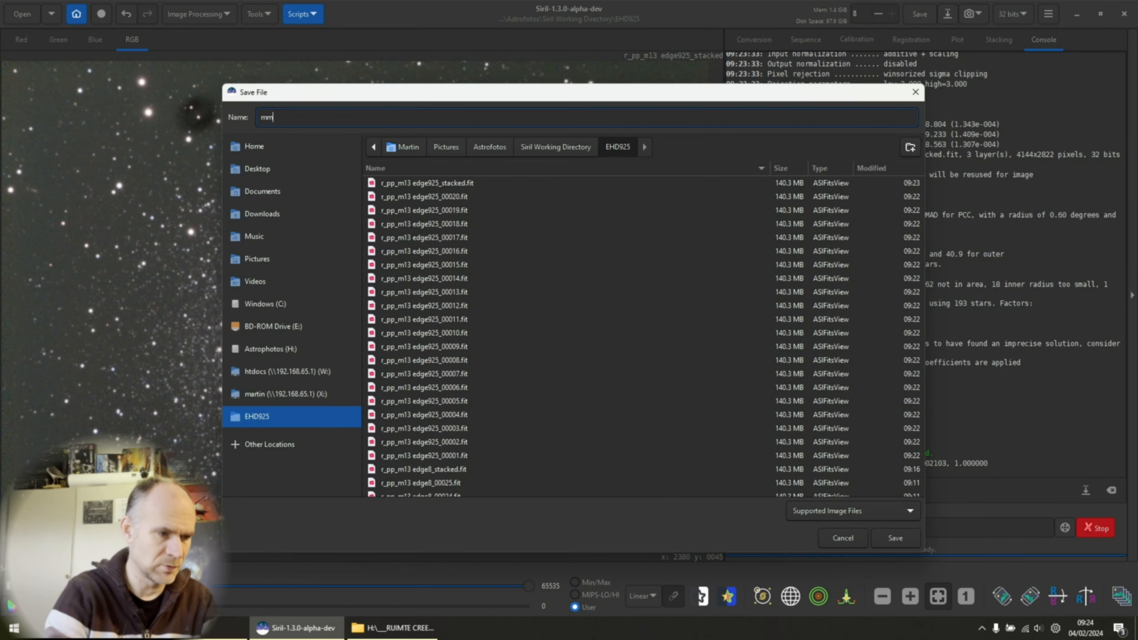
key("BackSpace")
type("13 20x")
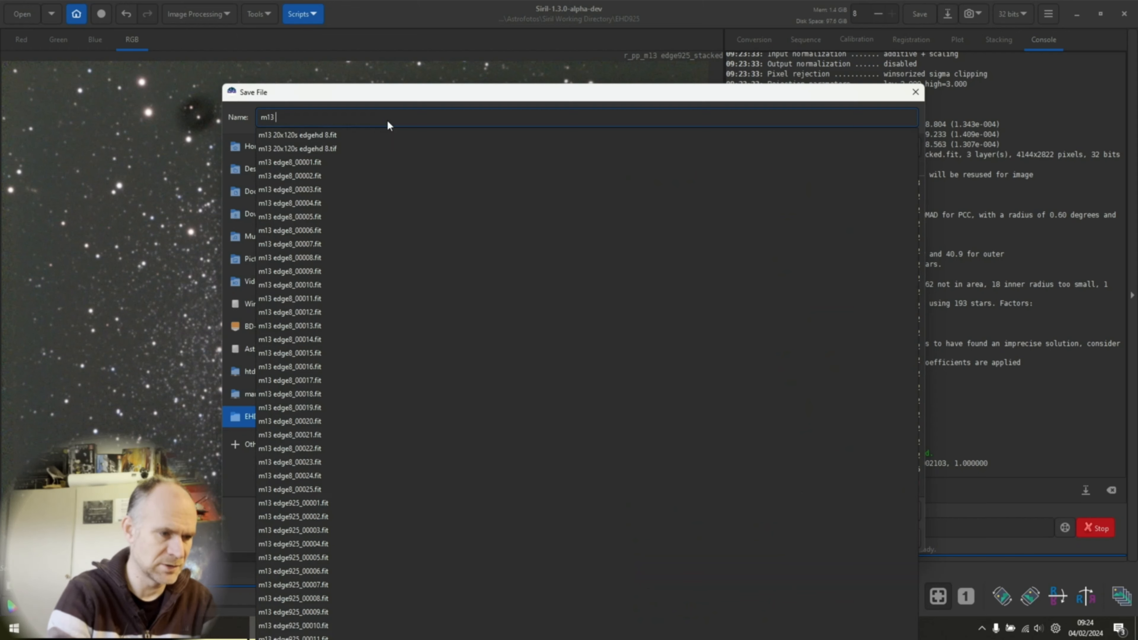
type(" 180")
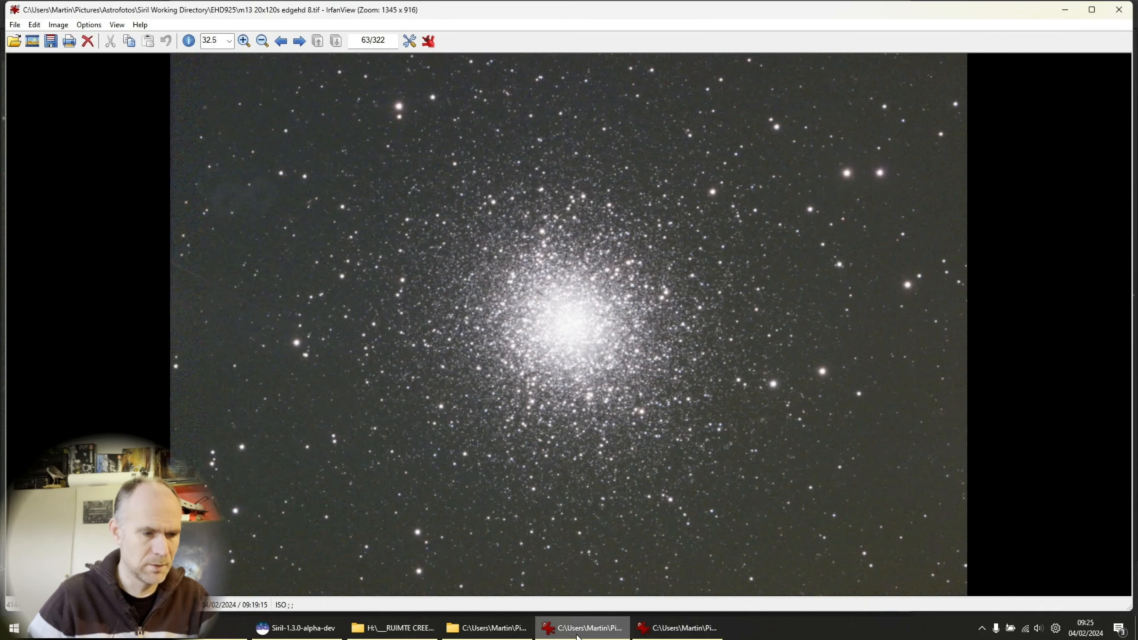
- Compare the saved EdgeHD 8 and EdgeHD 925 images of M13 in IrfanView by alternating between their windows
left_click(693, 634)
left_click(613, 632)
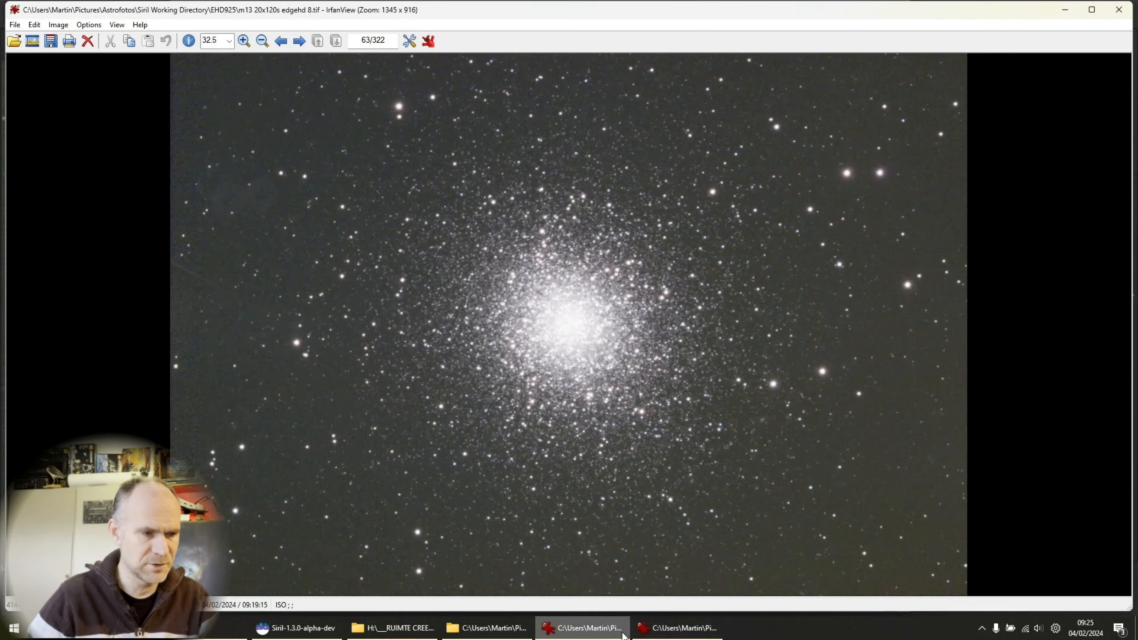
left_click(688, 631)
left_click(603, 630)
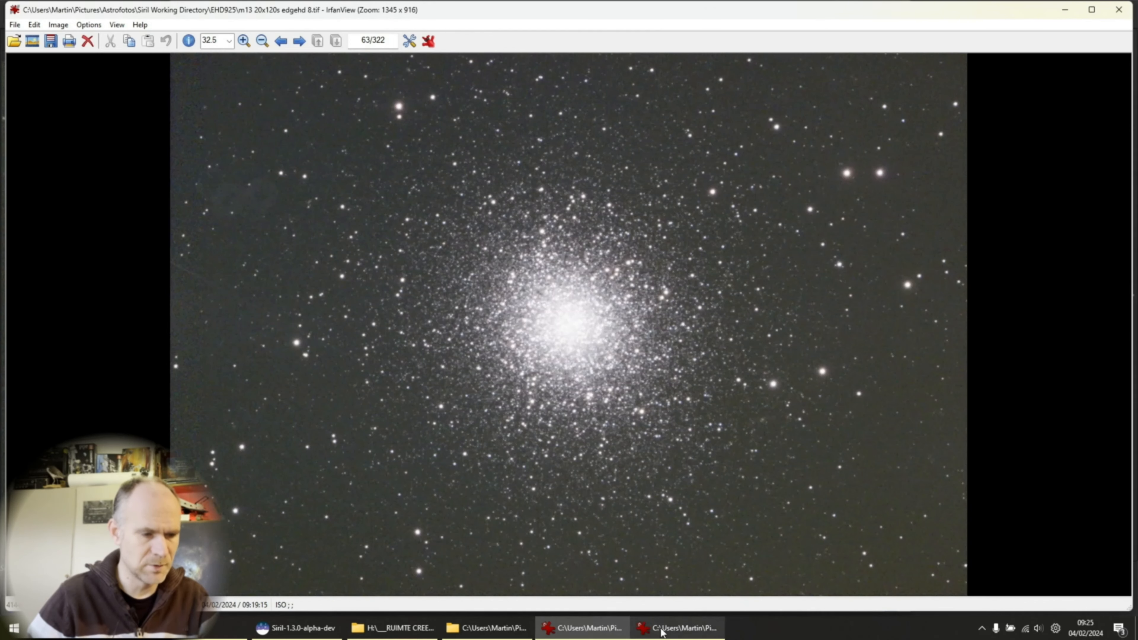
left_click(665, 631)
left_click(598, 633)
left_click(662, 631)
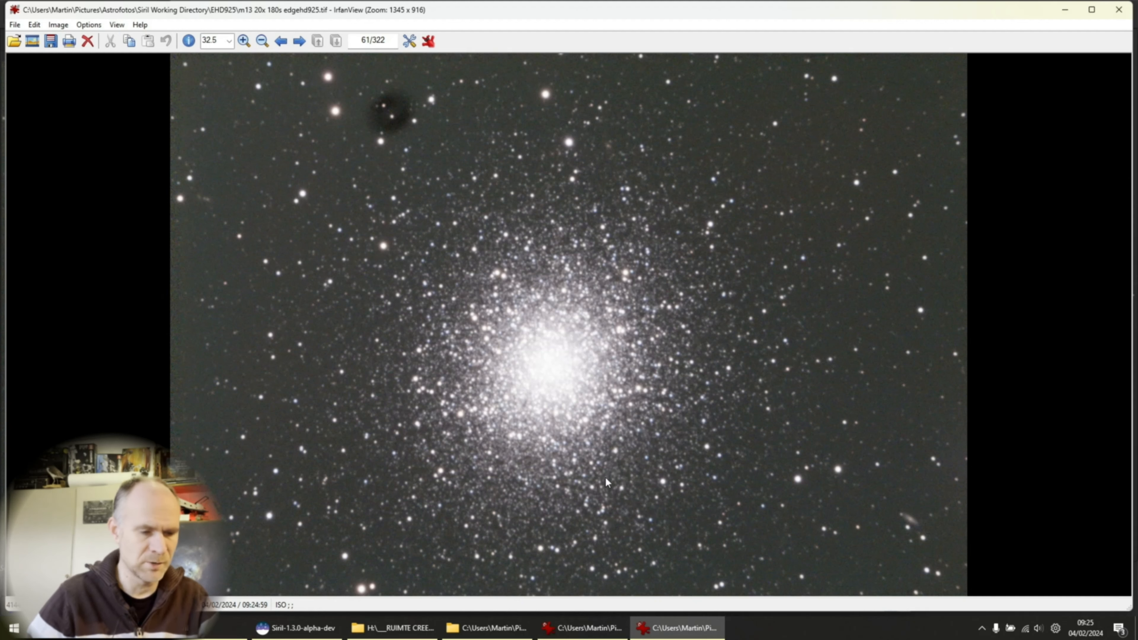
left_click(581, 630)
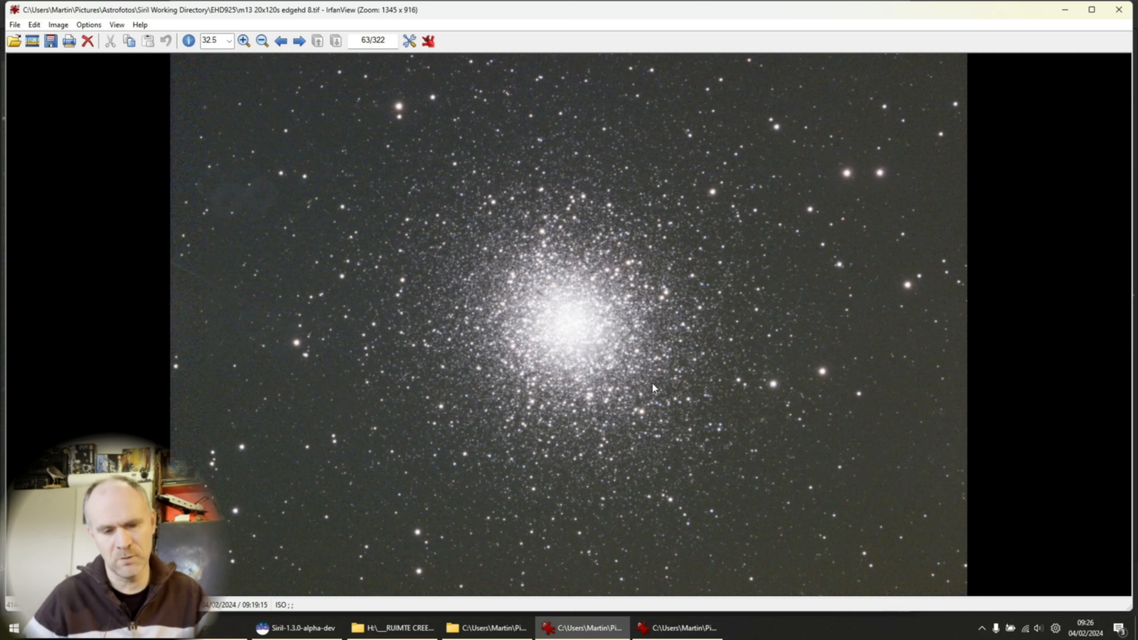
left_click(679, 628)
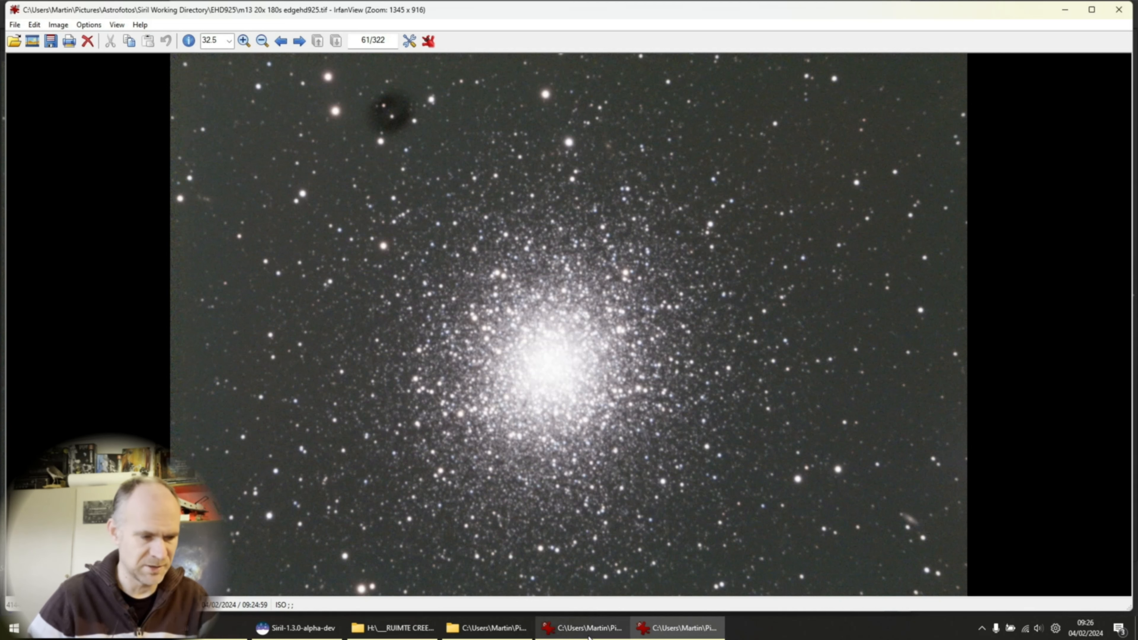
mouse_move(604, 617)
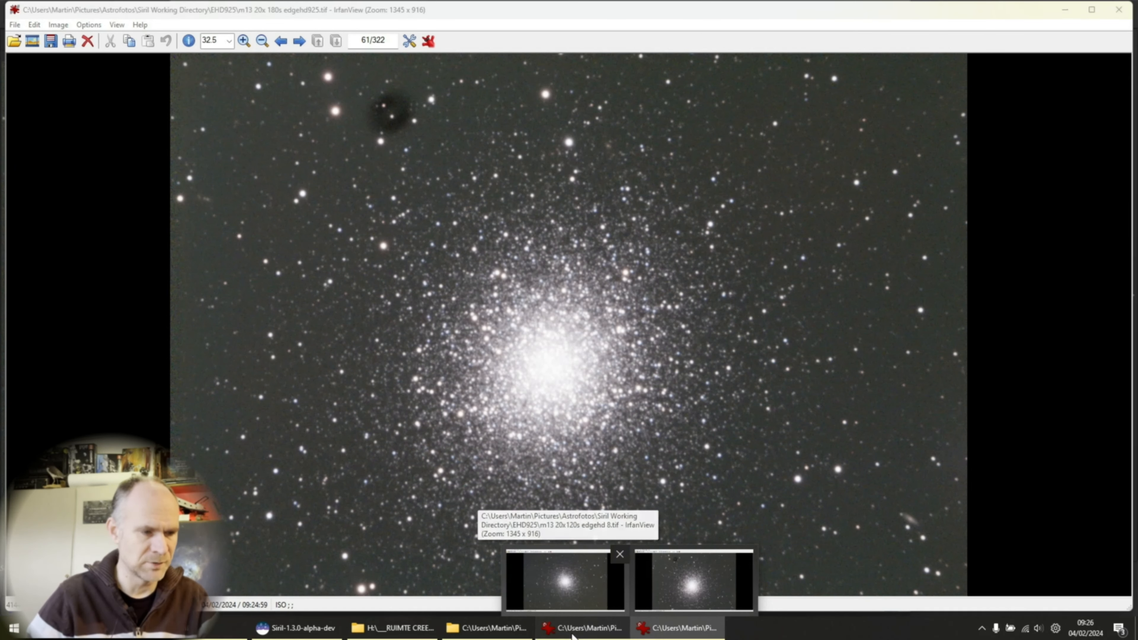
left_click(566, 580)
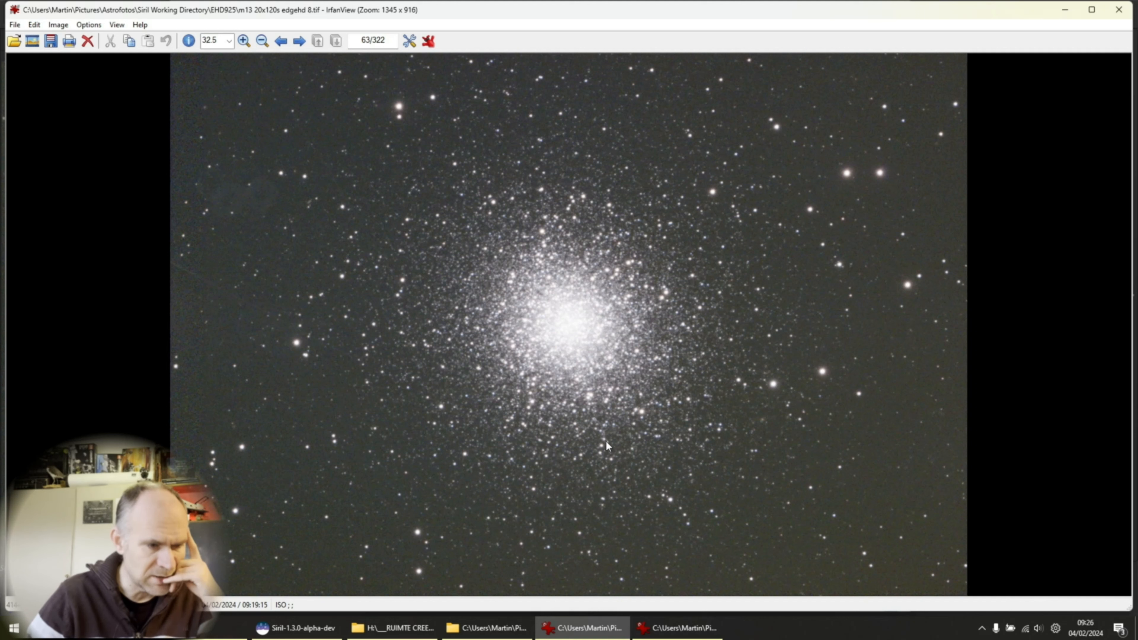
left_click(677, 628)
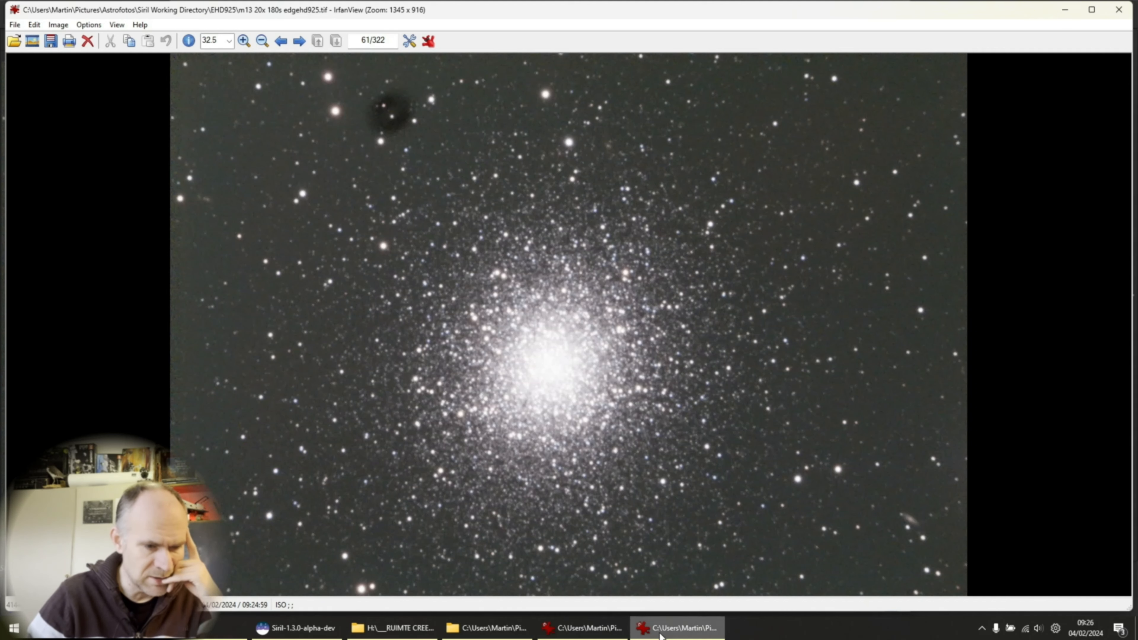
- Zoom into the small elongated galaxy near the lower-right corner of the EdgeHD 925 image, then return to the full view
left_click_drag(904, 494, 938, 525)
left_click(892, 540)
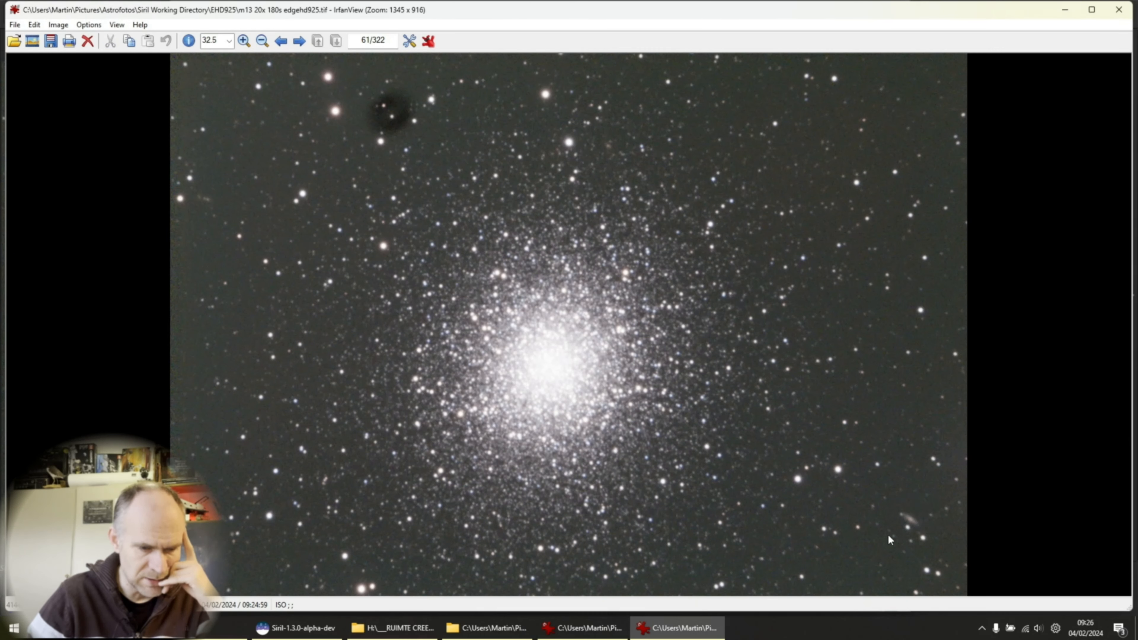
left_click(864, 481)
left_click_drag(864, 482, 940, 549)
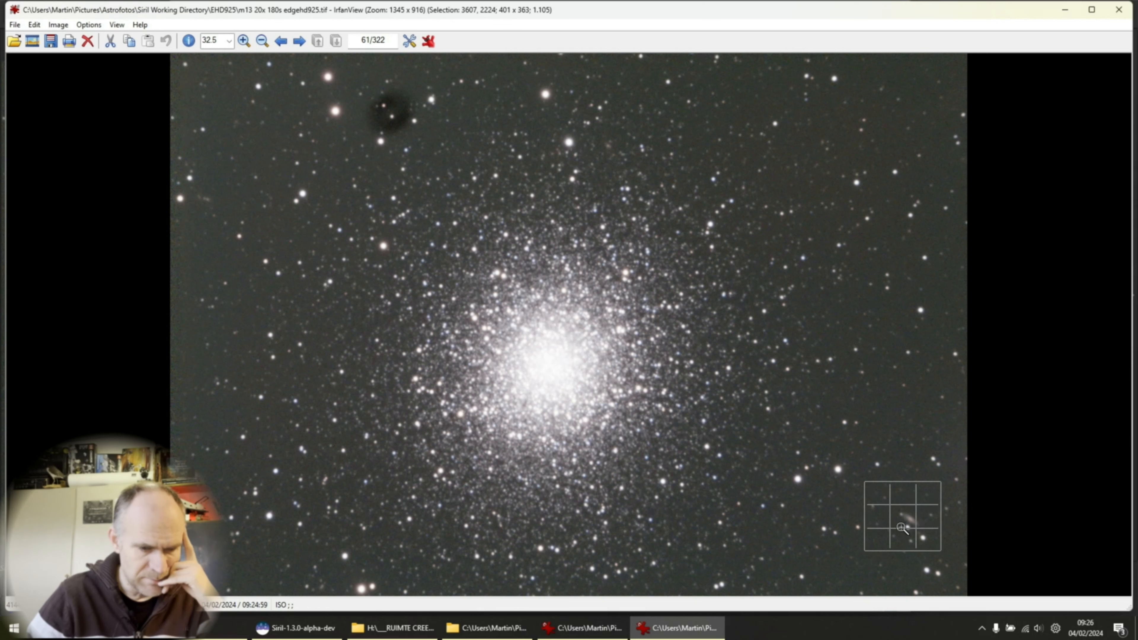
left_click(907, 529)
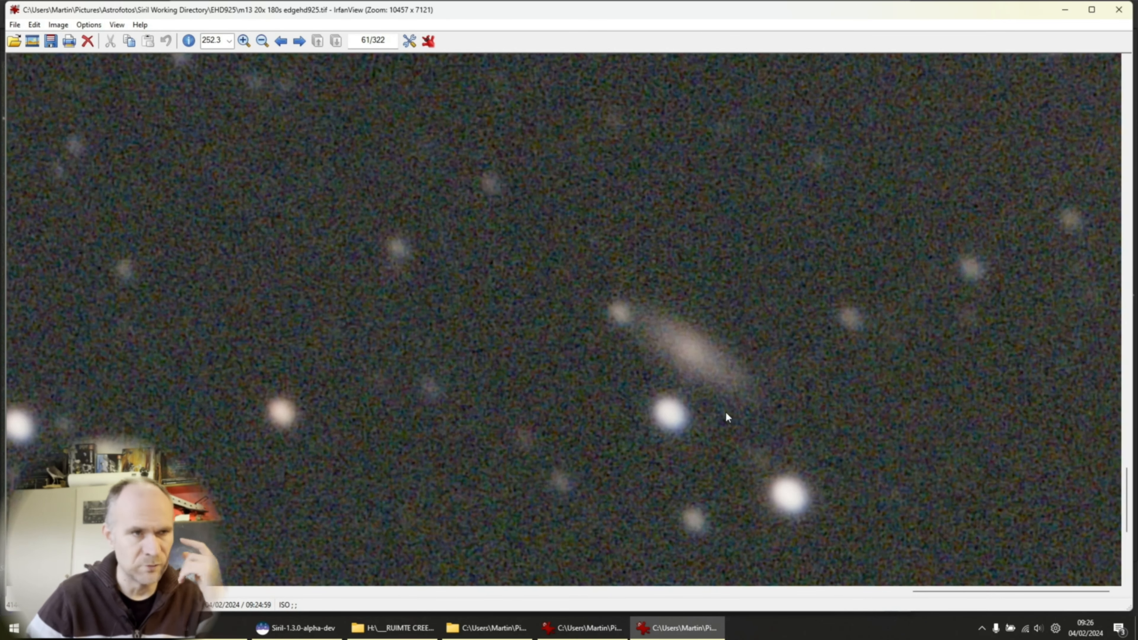
left_click(585, 345)
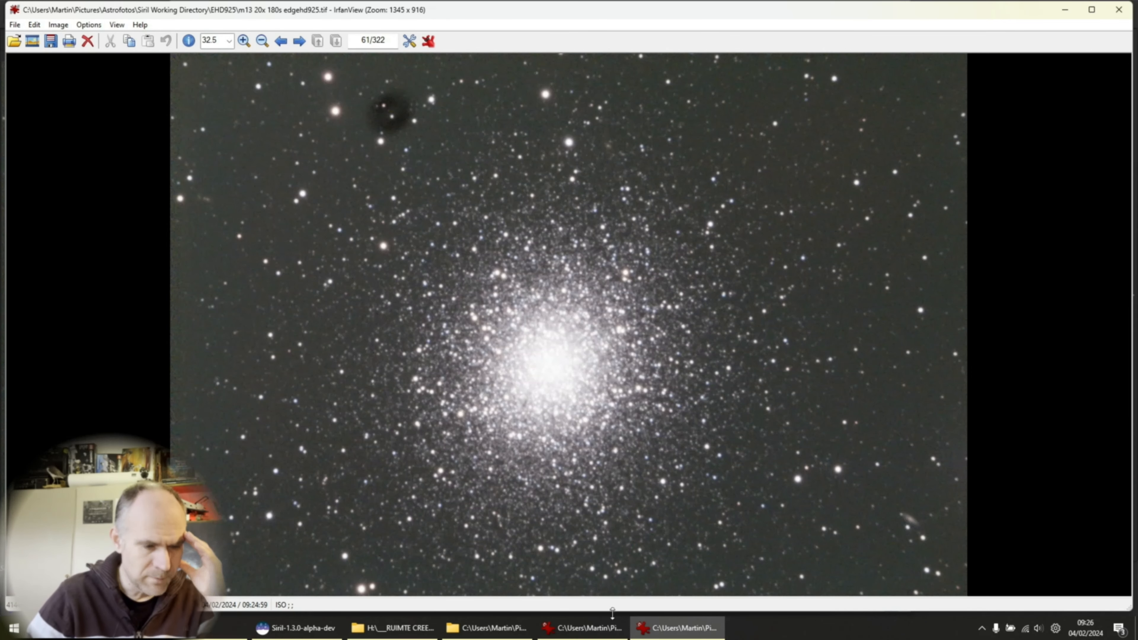
- Compare the EdgeHD 8 and EdgeHD 925 images at full view once more and close the EdgeHD 8 image
left_click(592, 630)
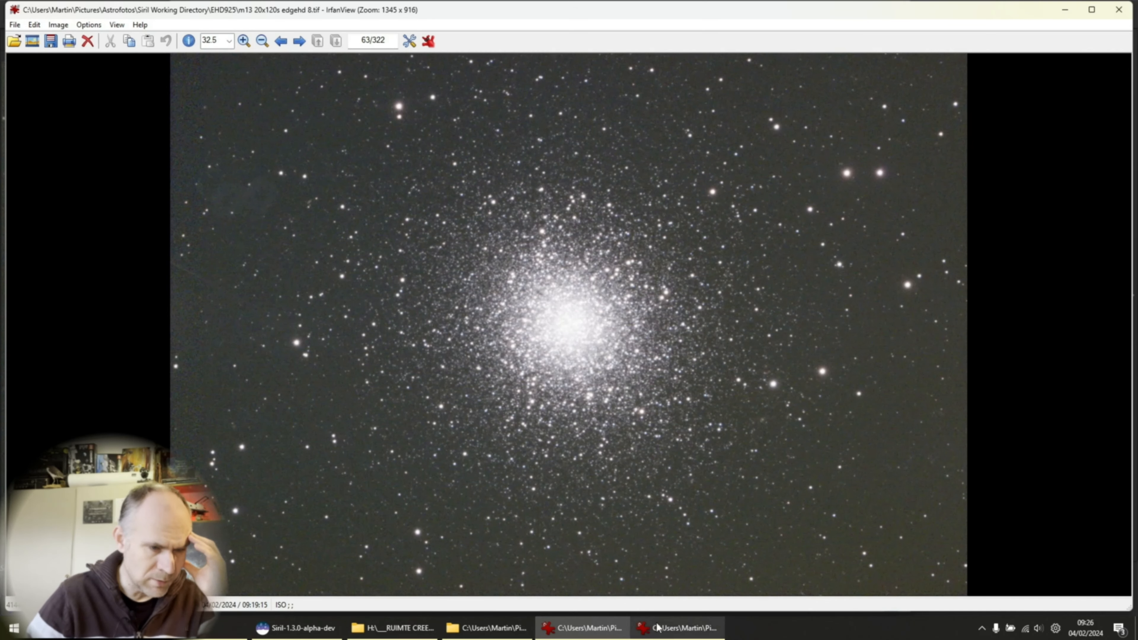
left_click(672, 630)
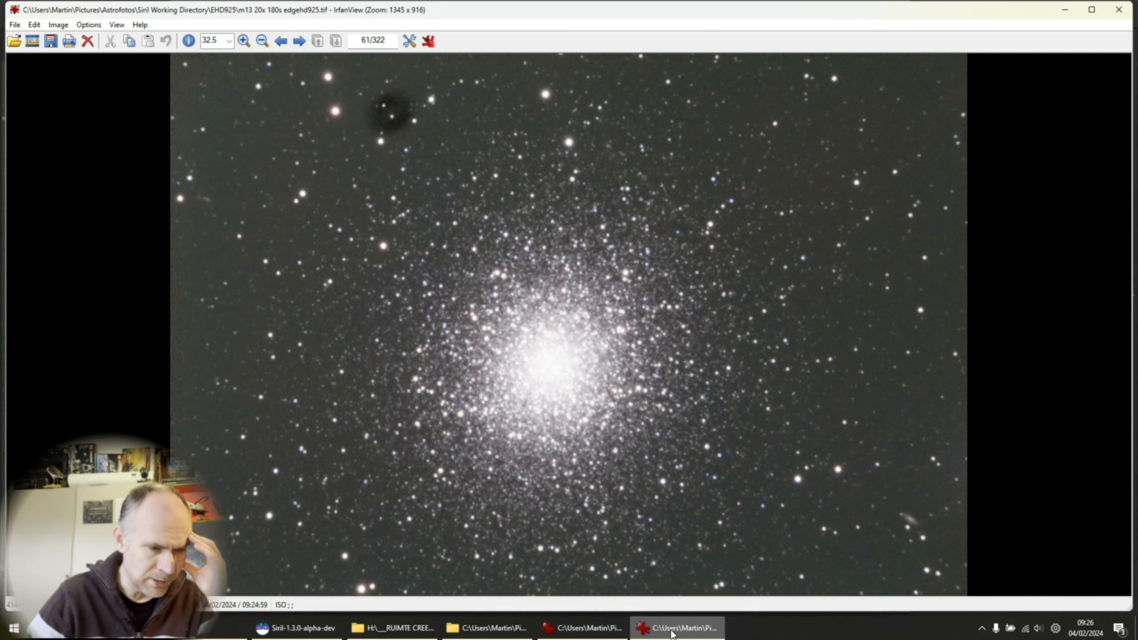
left_click(672, 630)
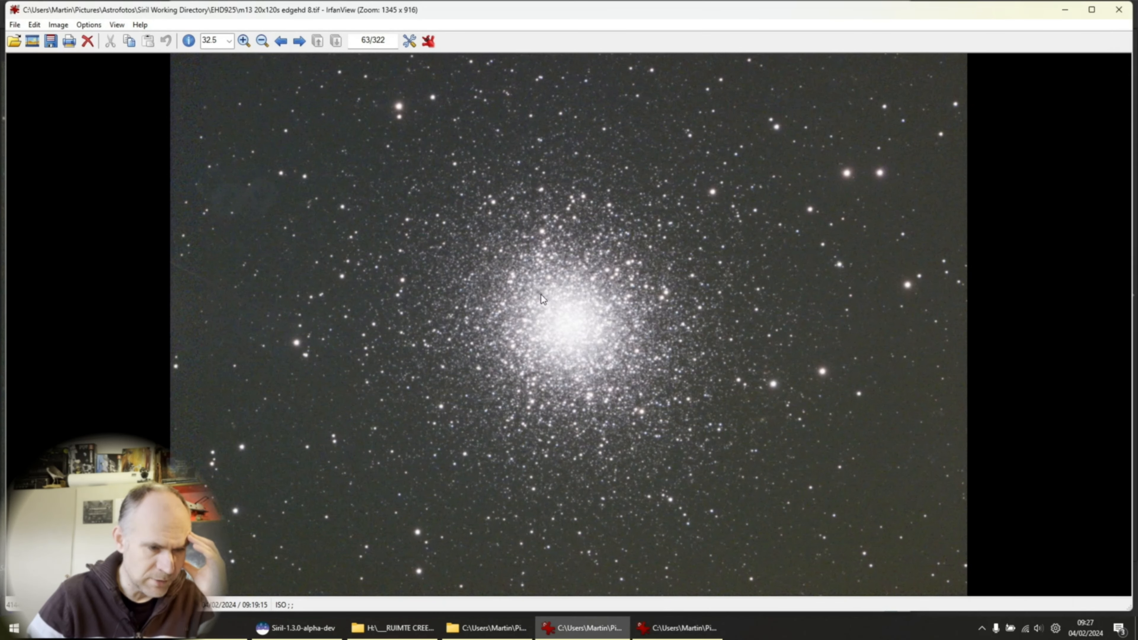
mouse_move(658, 619)
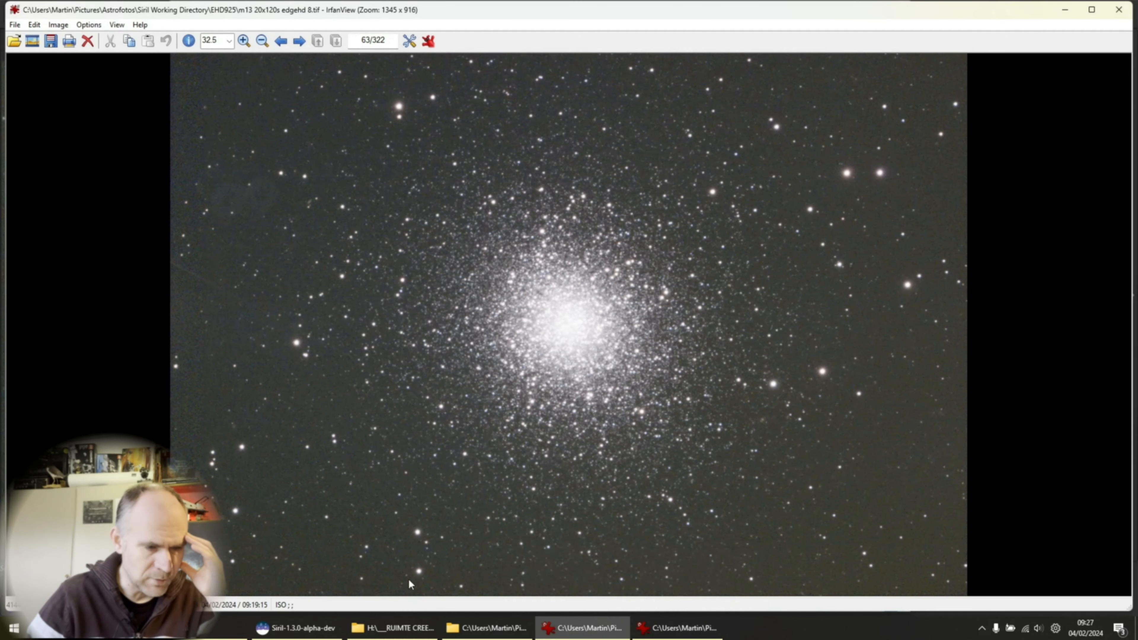
left_click(1118, 10)
left_click(900, 8)
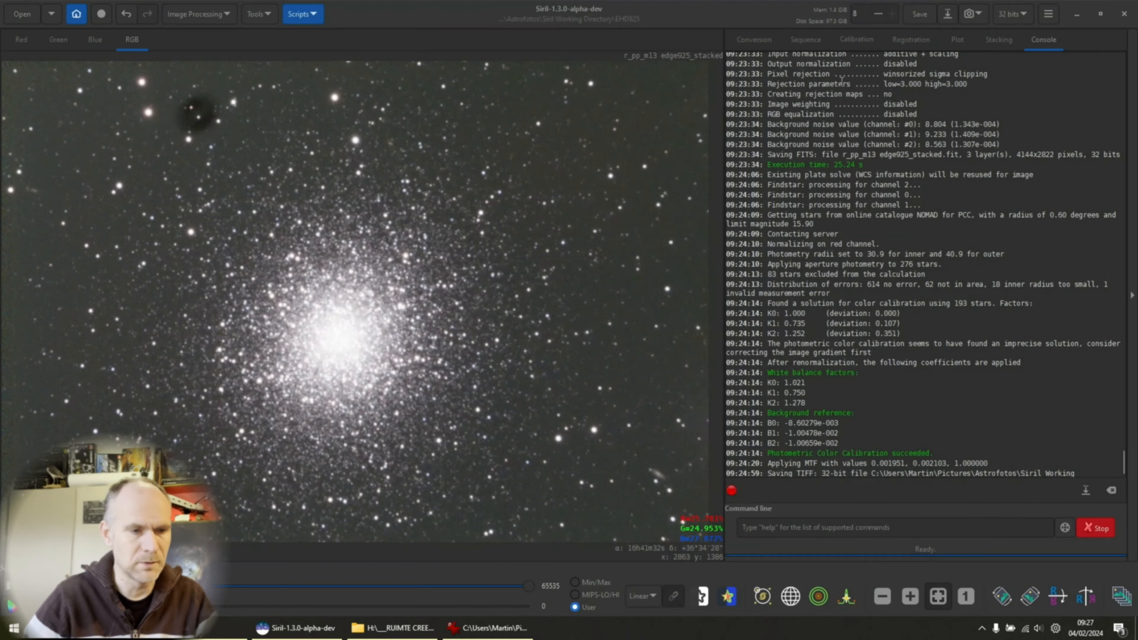
- In Siril, clear the conversion source list and add r_pp_m13 edge8_stacked.fit and r_pp_m13 edge925_stacked.fit
left_click(749, 40)
left_click(798, 373)
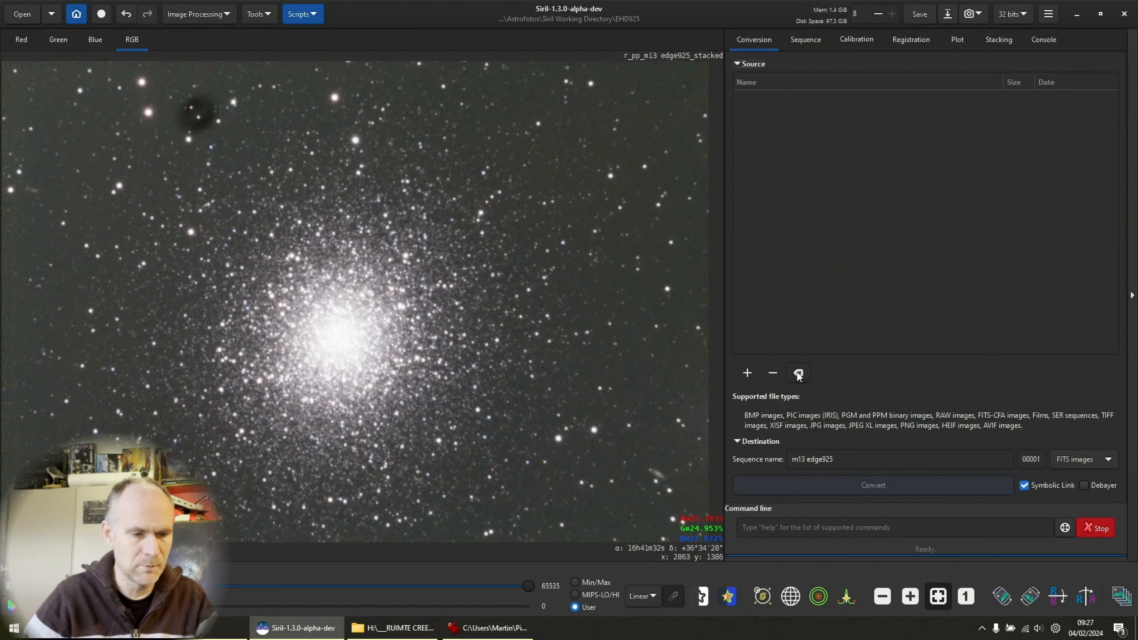
left_click(748, 373)
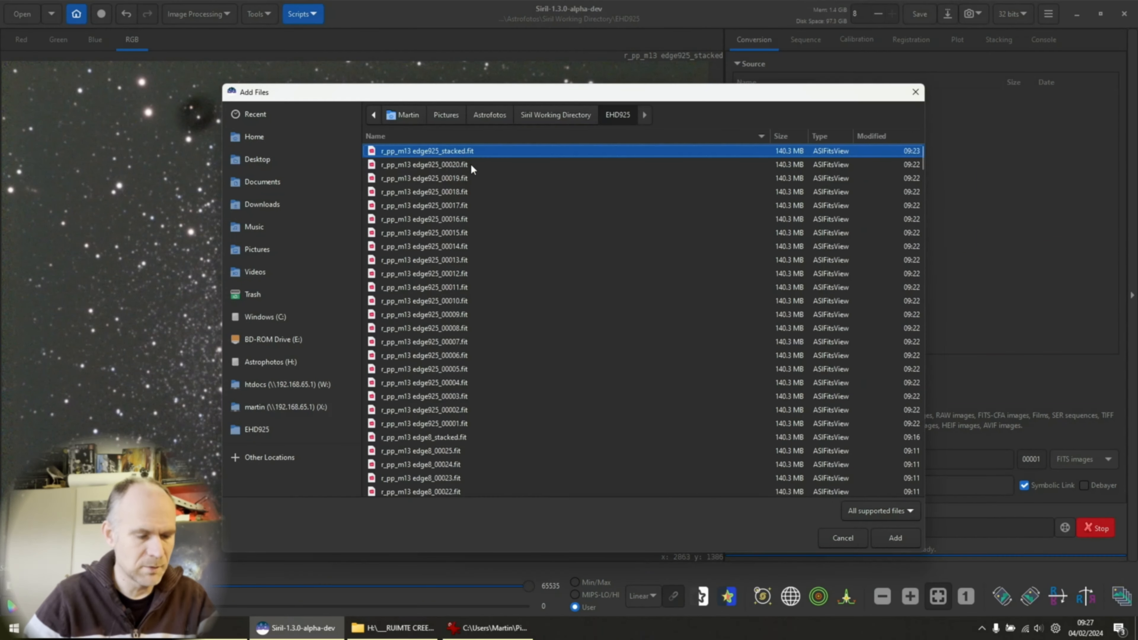
type("stac")
left_click(456, 179)
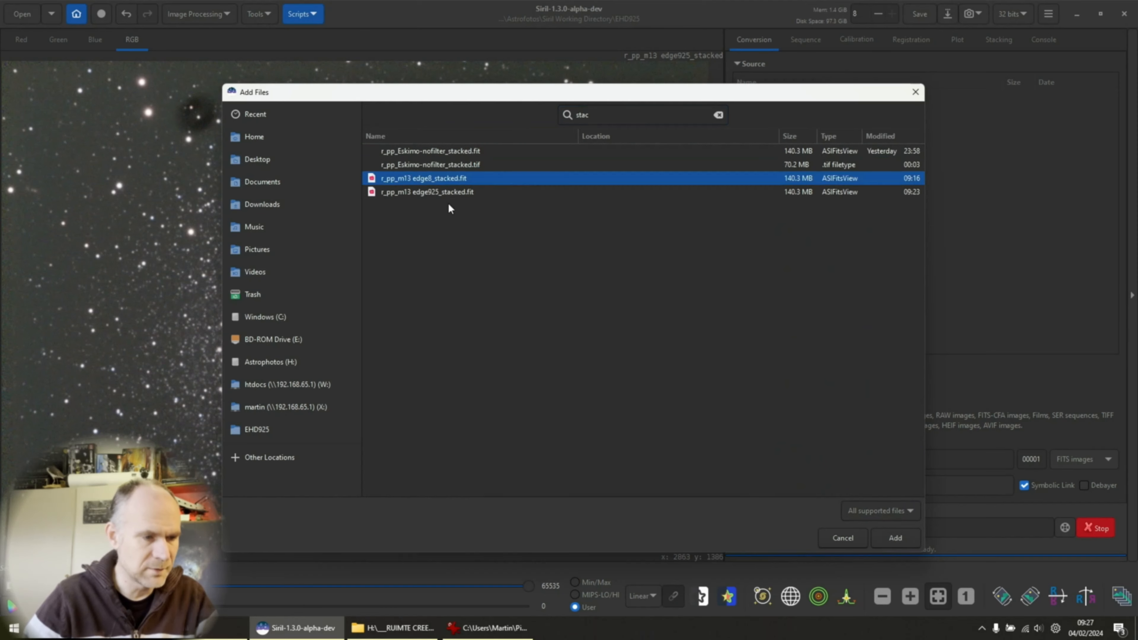
left_click(450, 193, "shift")
left_click(874, 542)
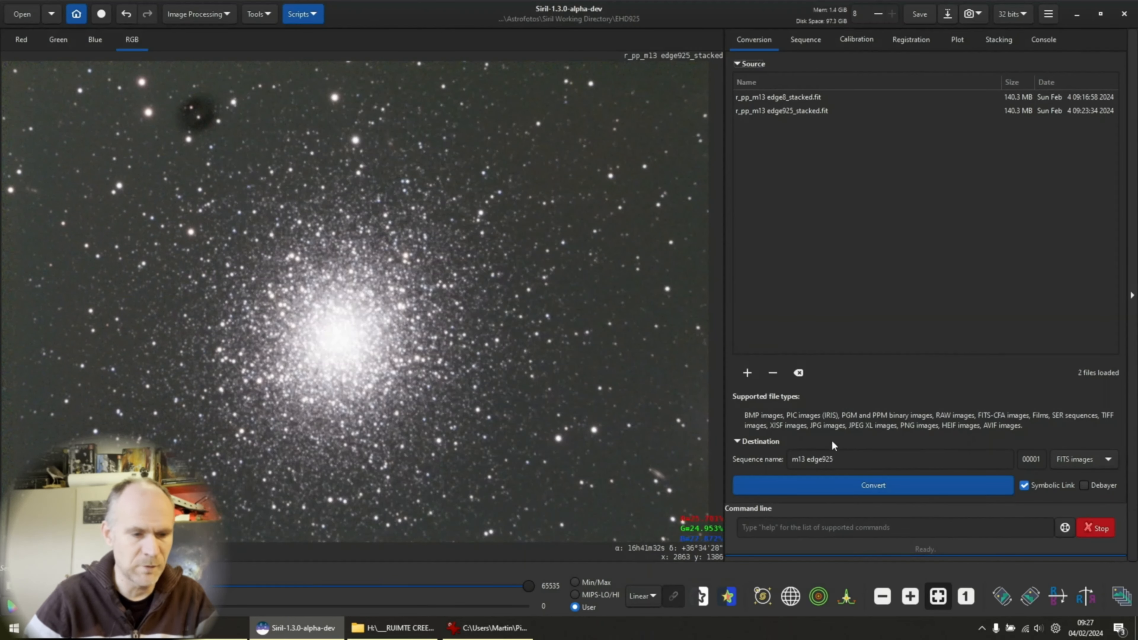
- Name the sequence "m13 registered" and convert the two stacked files into it
left_click(836, 459)
key("BackSpace")
key("BackSpace")
key("BackSpace")
key("BackSpace")
key("BackSpace")
key("BackSpace")
key("BackSpace")
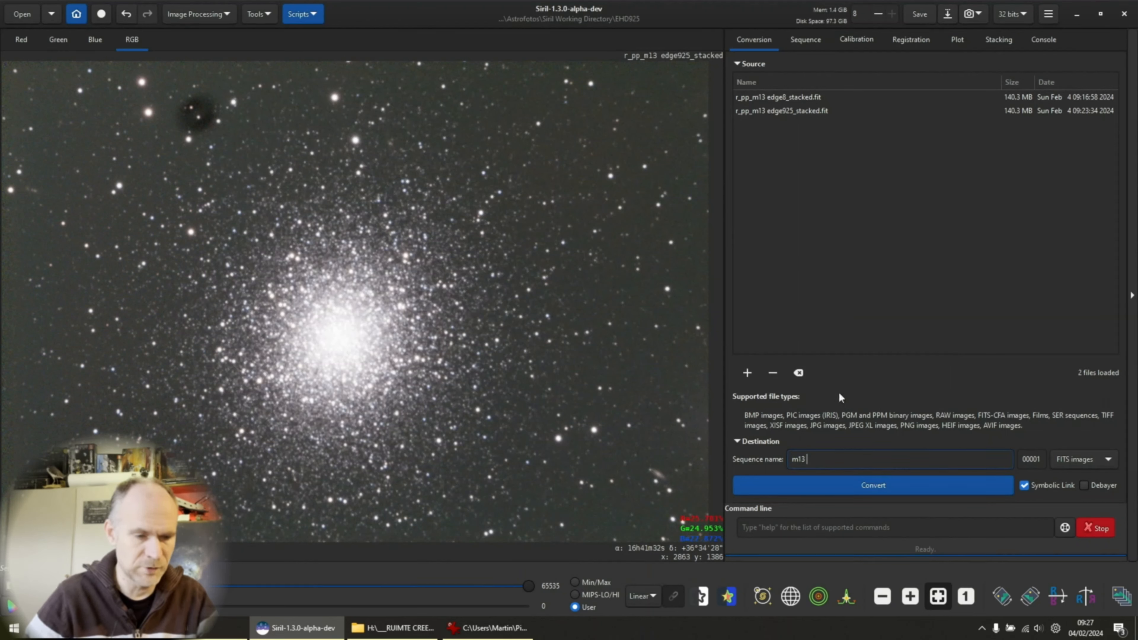
type("registered")
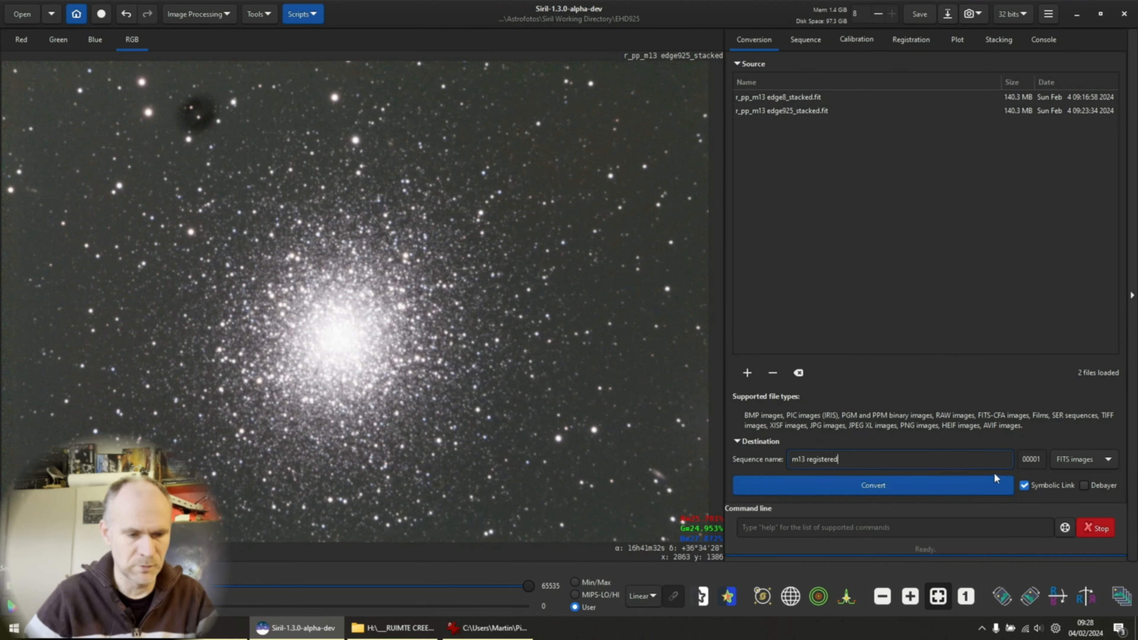
left_click(847, 494)
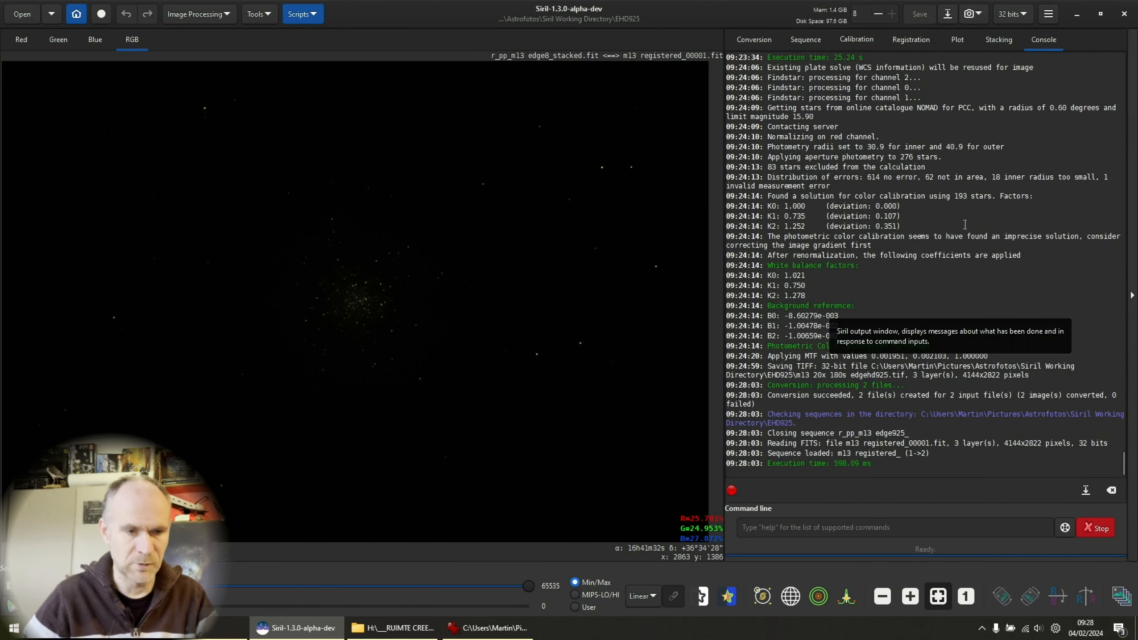
- Register the sequence with Global Star Alignment and display it in AutoStretch mode with the channels unlinked
left_click(918, 45)
left_click(908, 401)
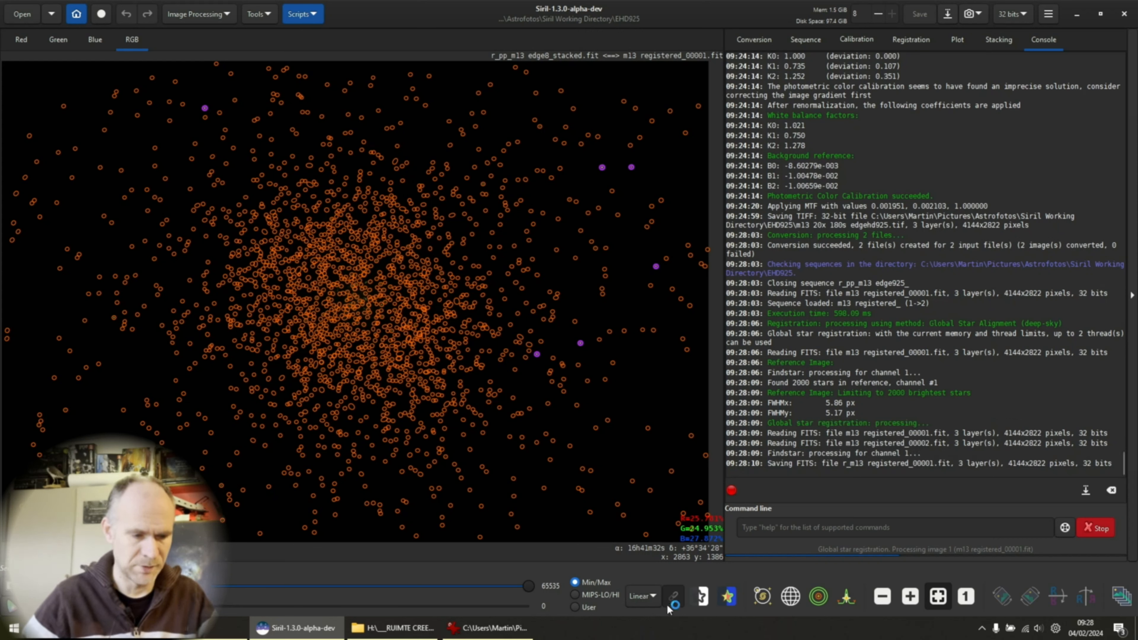
left_click(643, 596)
left_click(662, 544)
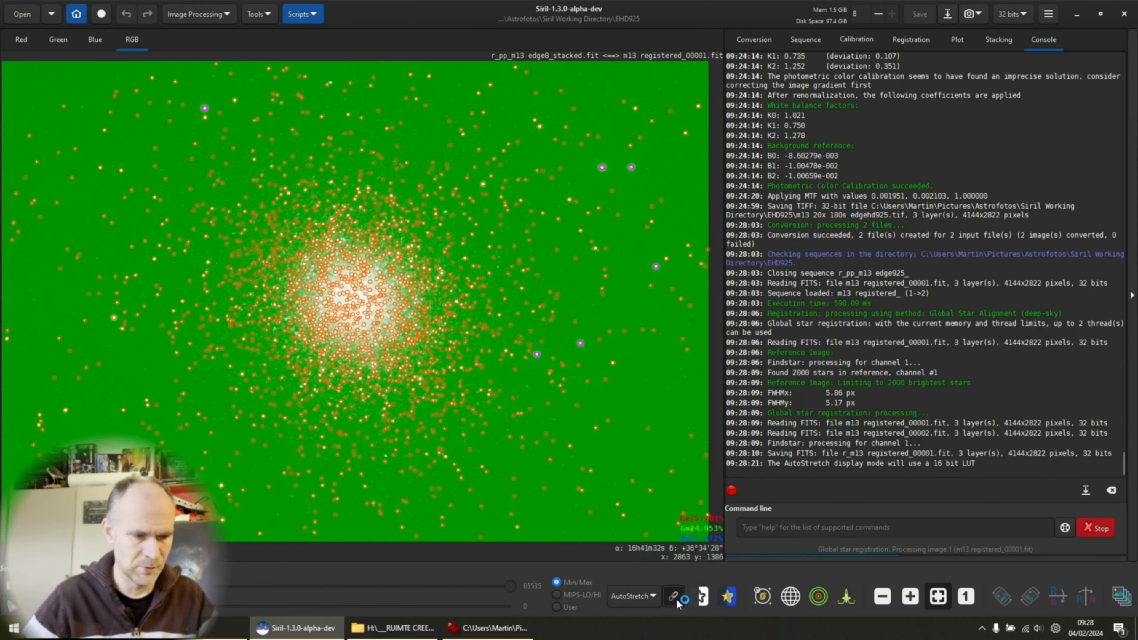
left_click(674, 597)
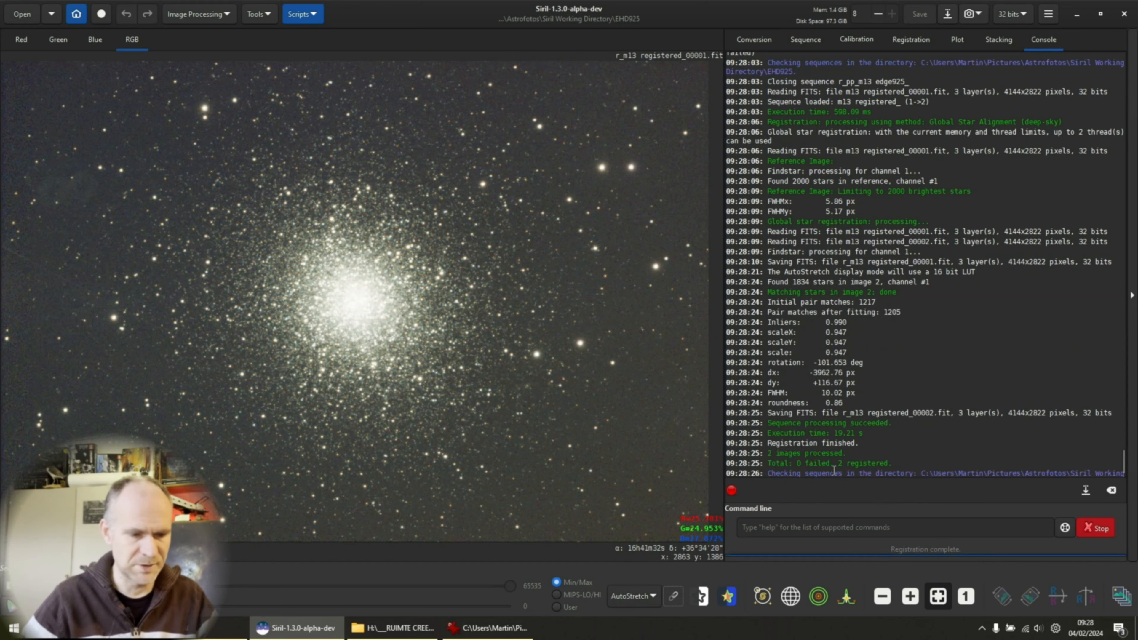
- Open the frame list of the registered sequence and compare r_m13 registered_00001.fit with r_m13 registered_00002.fit
left_click(1122, 597)
left_click(781, 137)
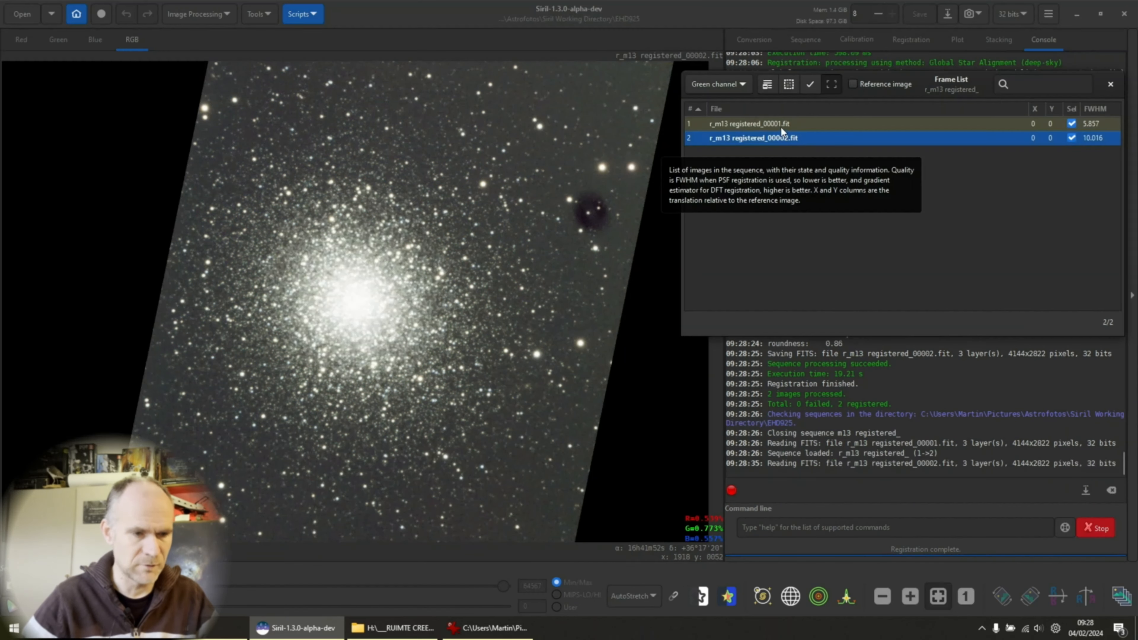
left_click(781, 127)
left_click(779, 138)
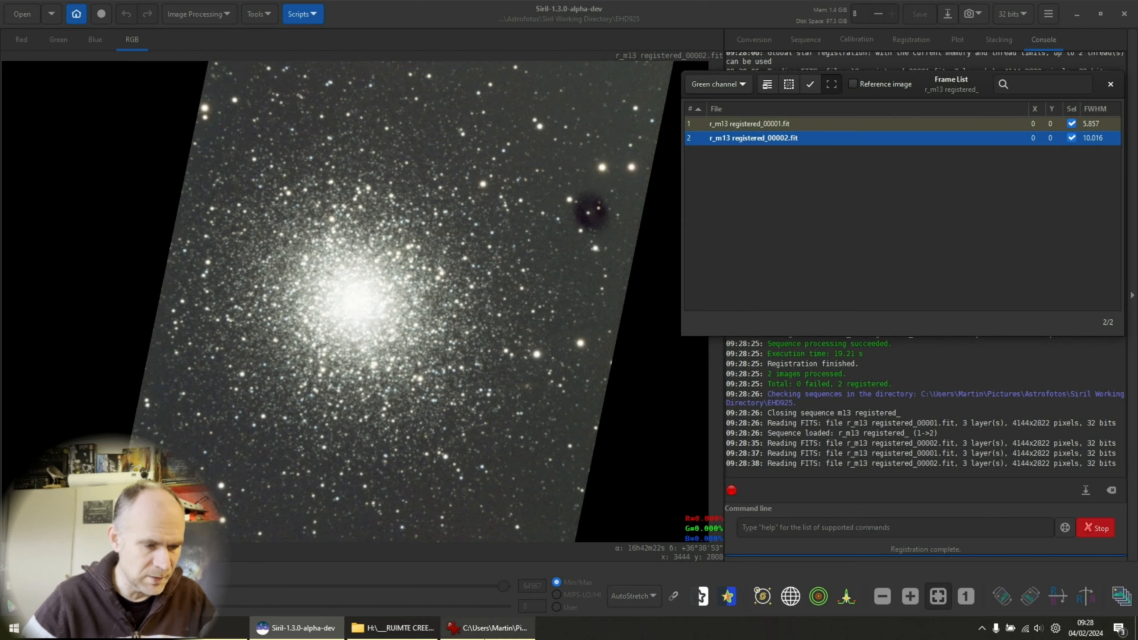
- Look for the small galaxy in r_m13 registered_00002.fit, using the EdgeHD 925 image in IrfanView as reference for the star field
left_click(483, 628)
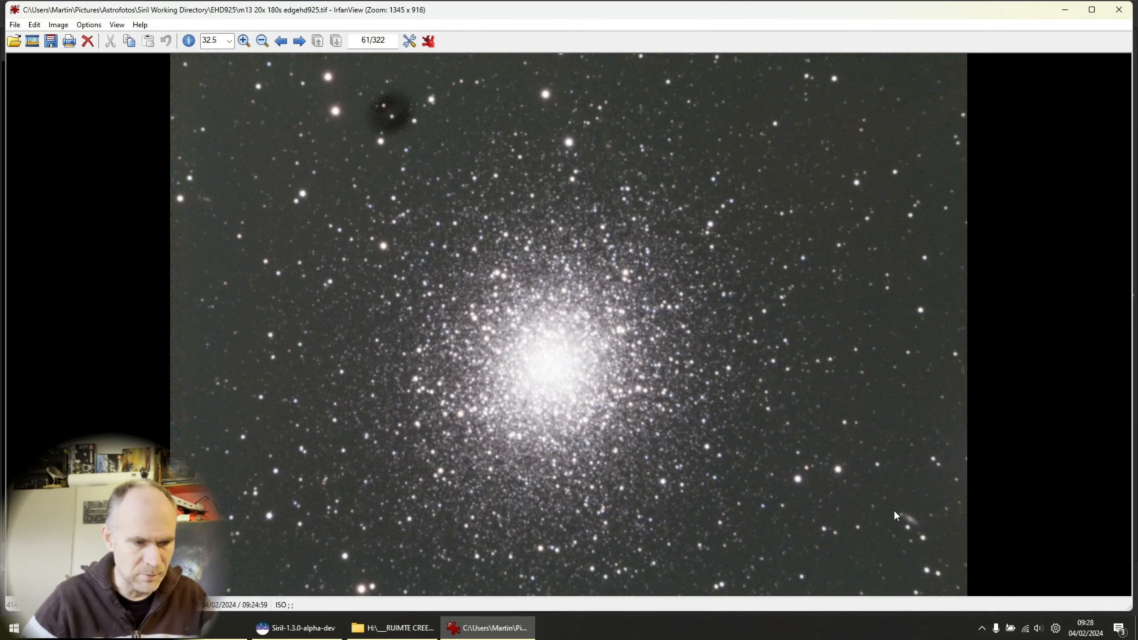
key("alt+Tab")
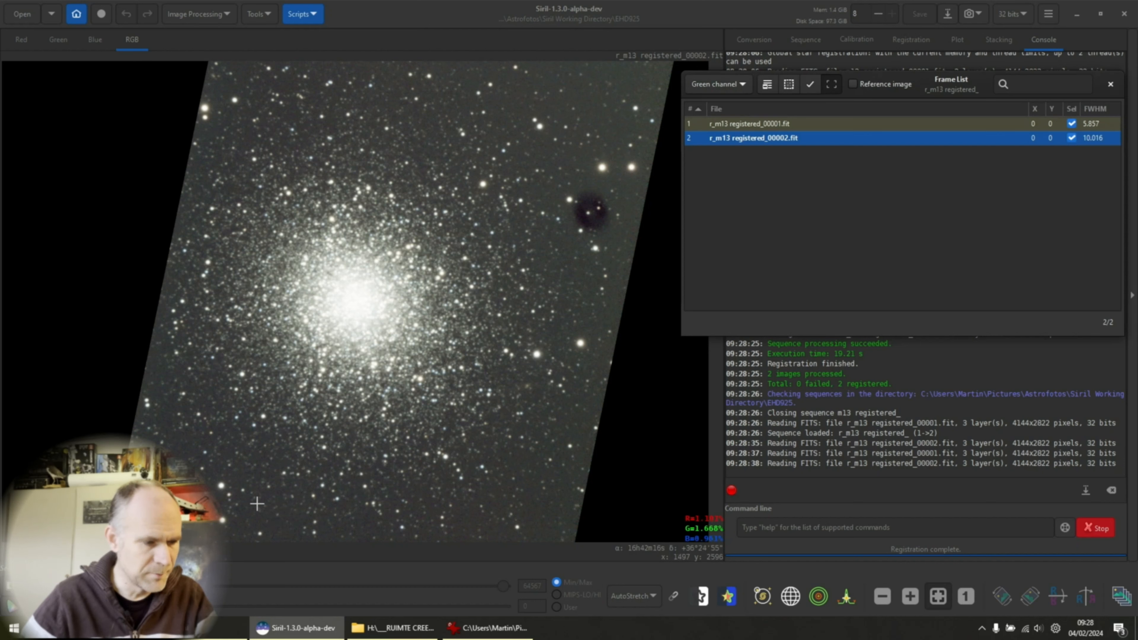
left_click_drag(270, 456, 363, 294)
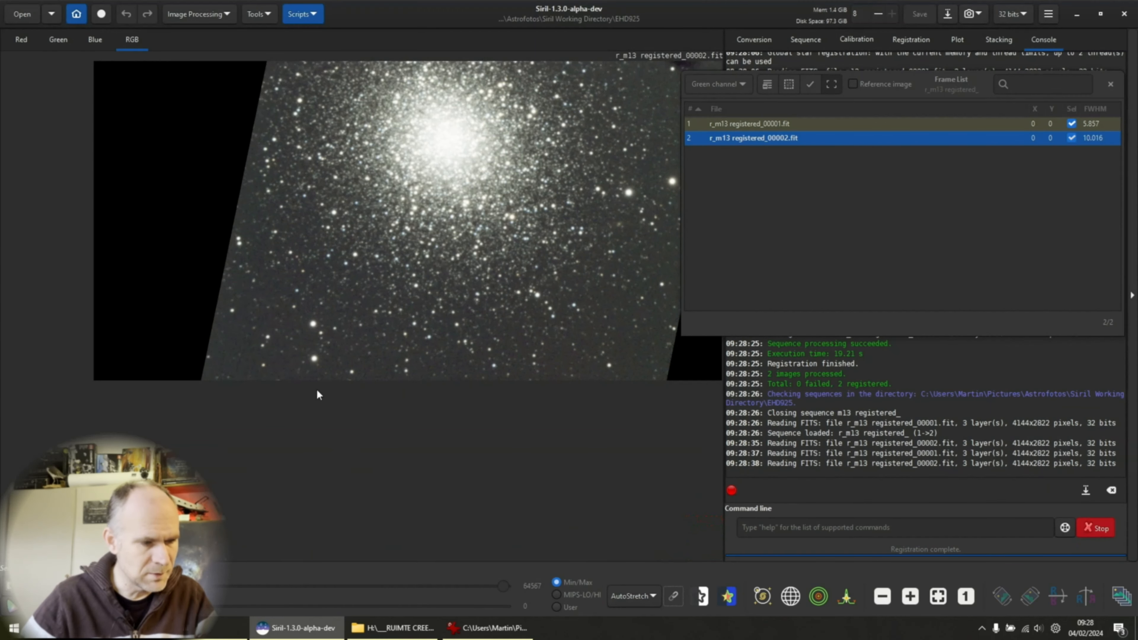
scroll(307, 345, "up", 3)
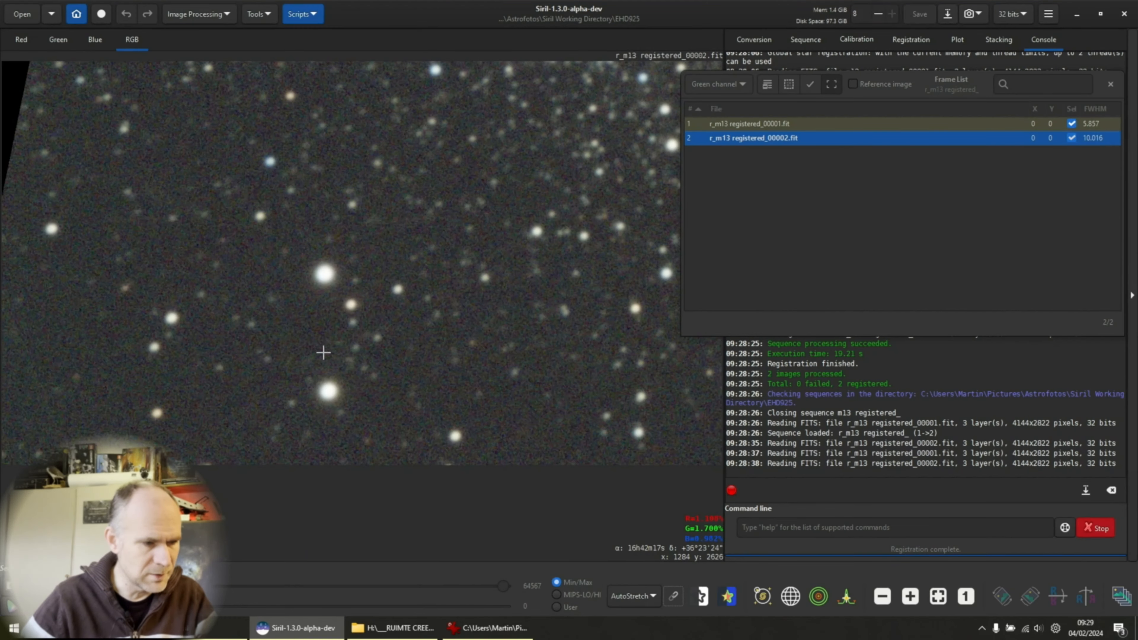
key("alt+Tab")
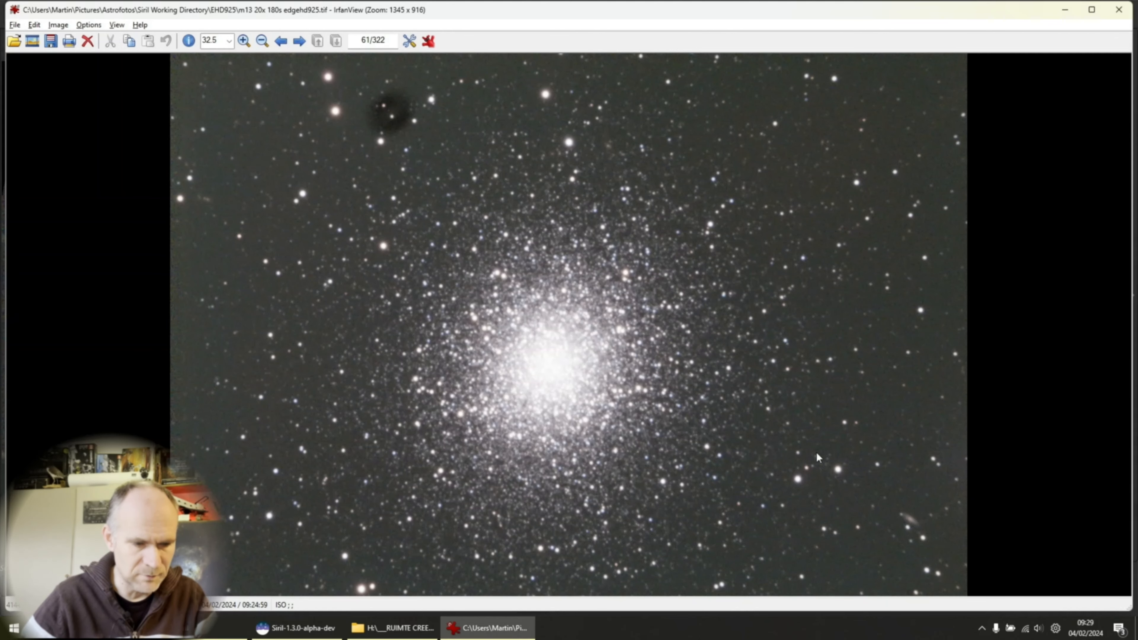
key("alt+Tab")
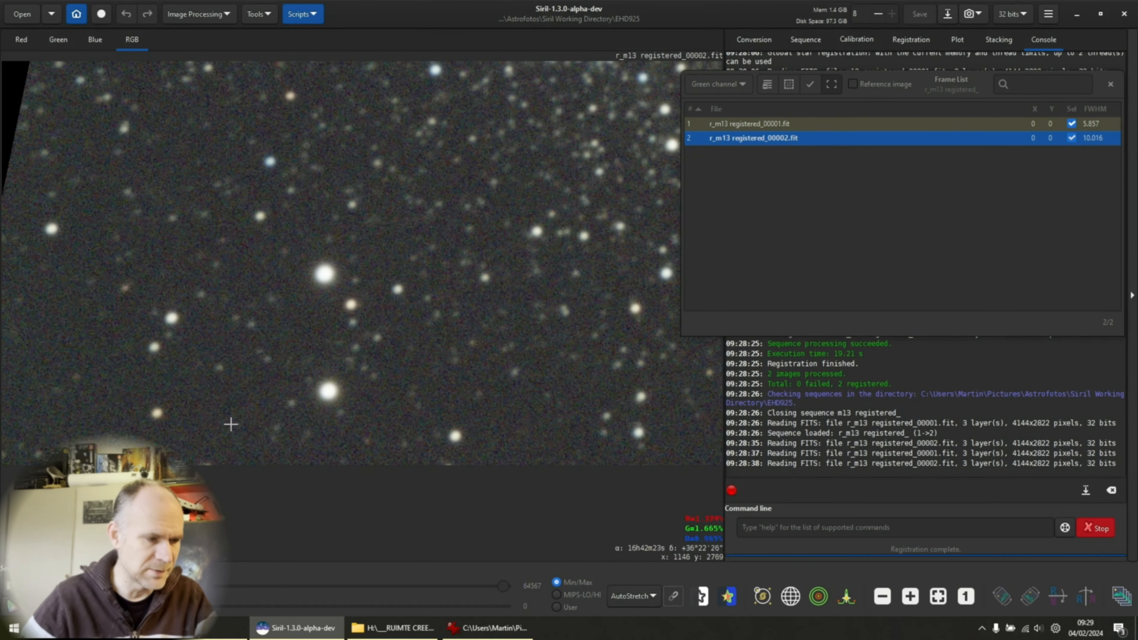
- Alternate between the two registered frames at full-cluster view to compare their star detail again
scroll(566, 258, "down", 5)
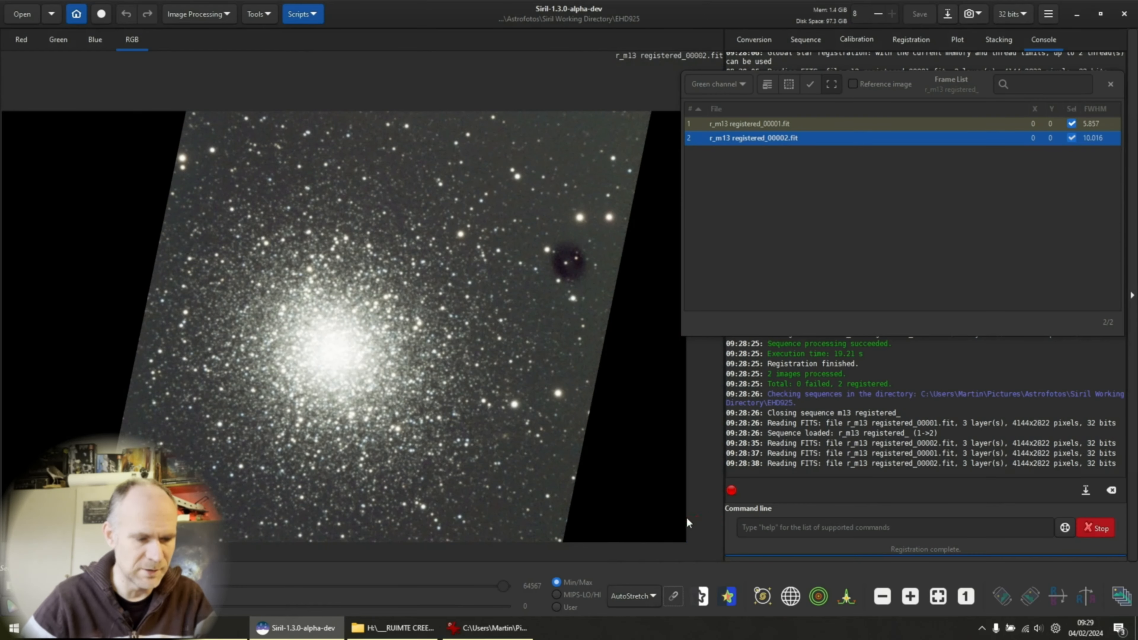
key("Up")
left_click(769, 140)
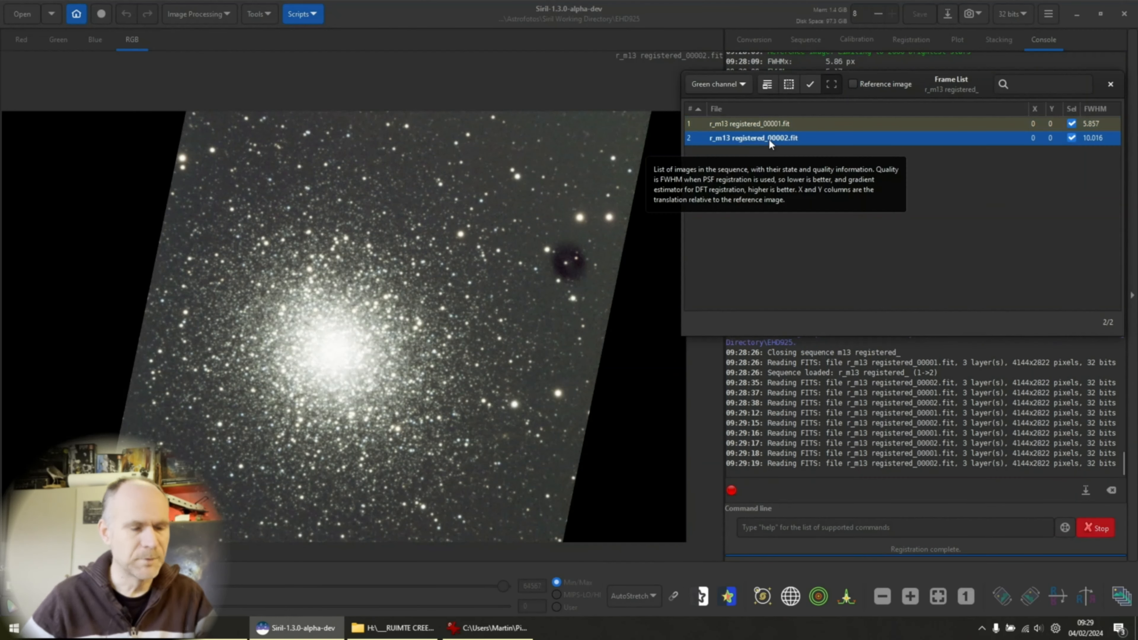